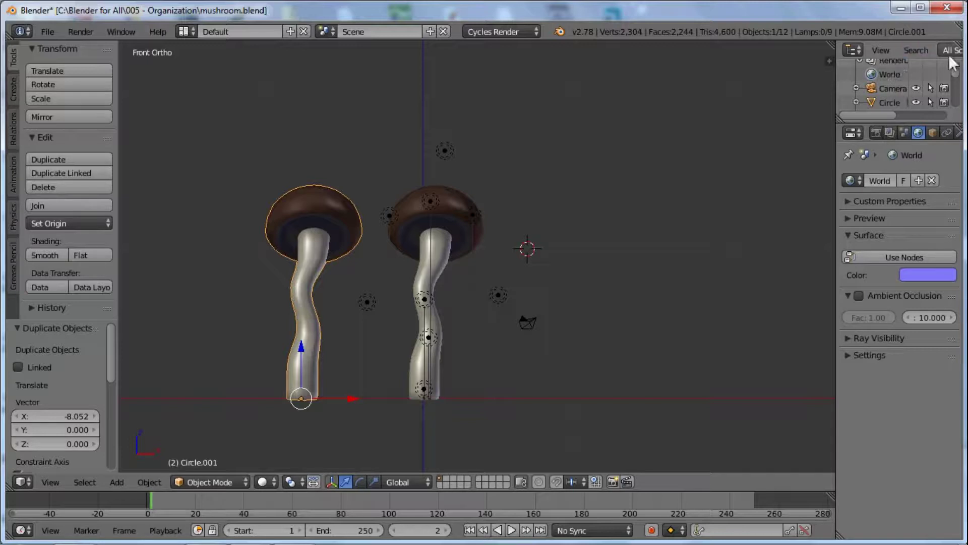
Step: Search the outliner for "Mush", clearing the search text at the end
middle_drag(893, 44, 733, 37)
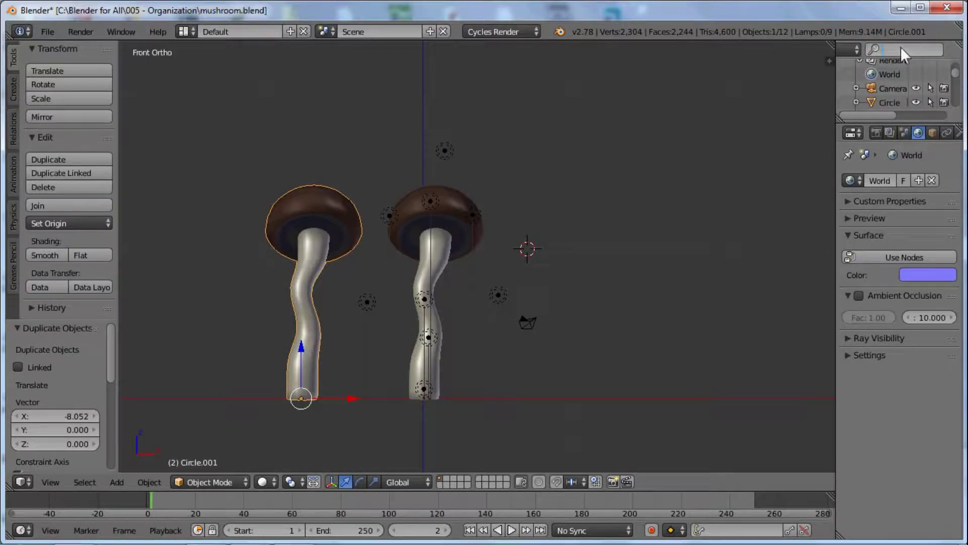
text(Mush)
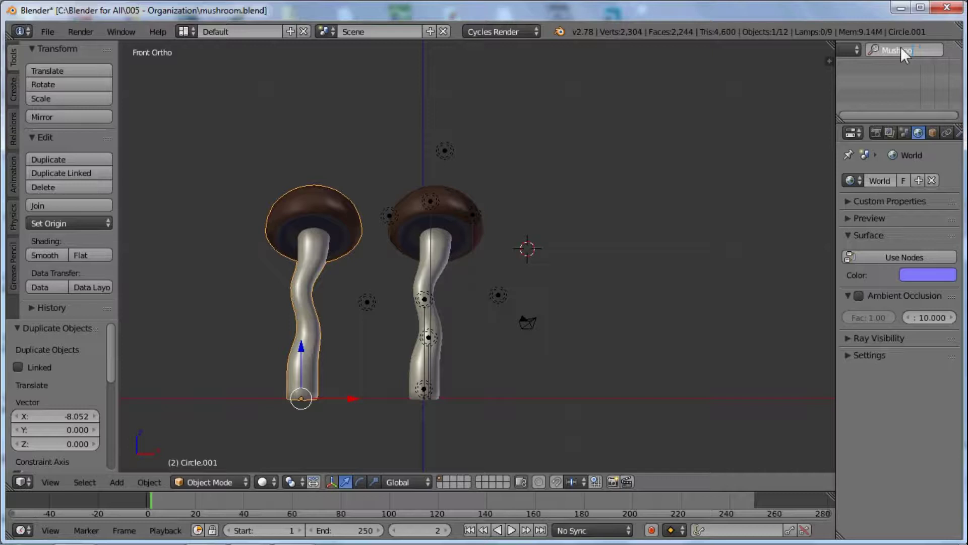
key(BackSpace)
key(BackSpace)
key(BackSpace)
key(BackSpace)
key(BackSpace)
key(BackSpace)
key(BackSpace)
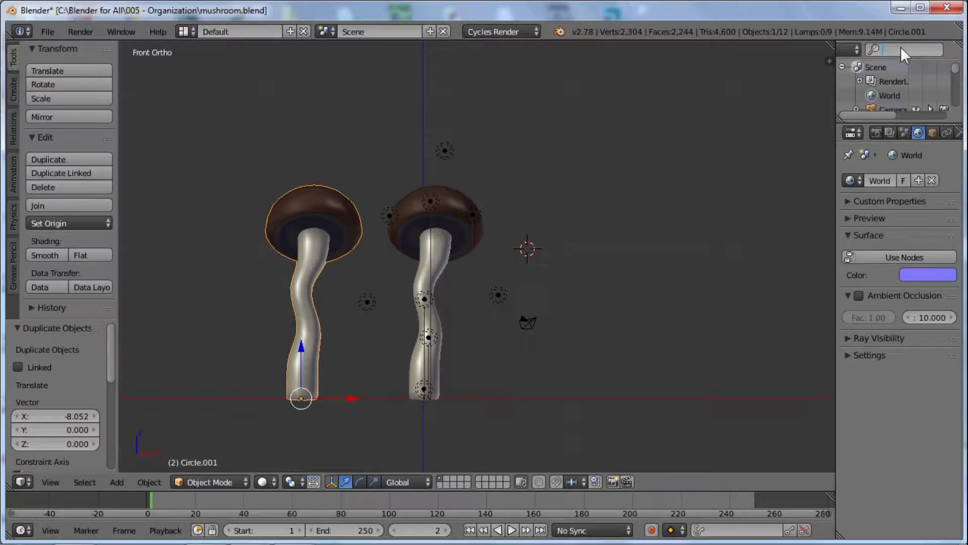
key(Return)
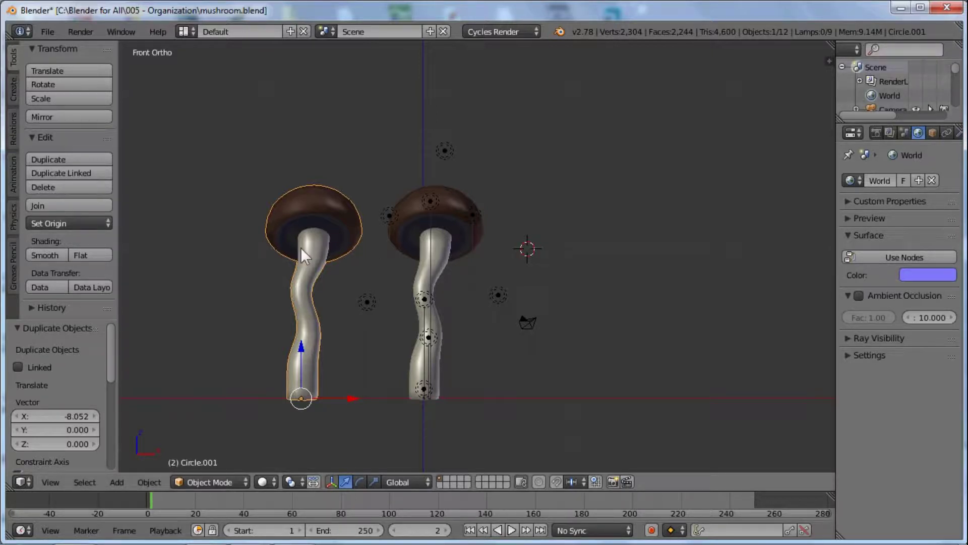
Step: Delete the selected duplicate mushroom and select the original one that remains
key(x)
click(285, 252)
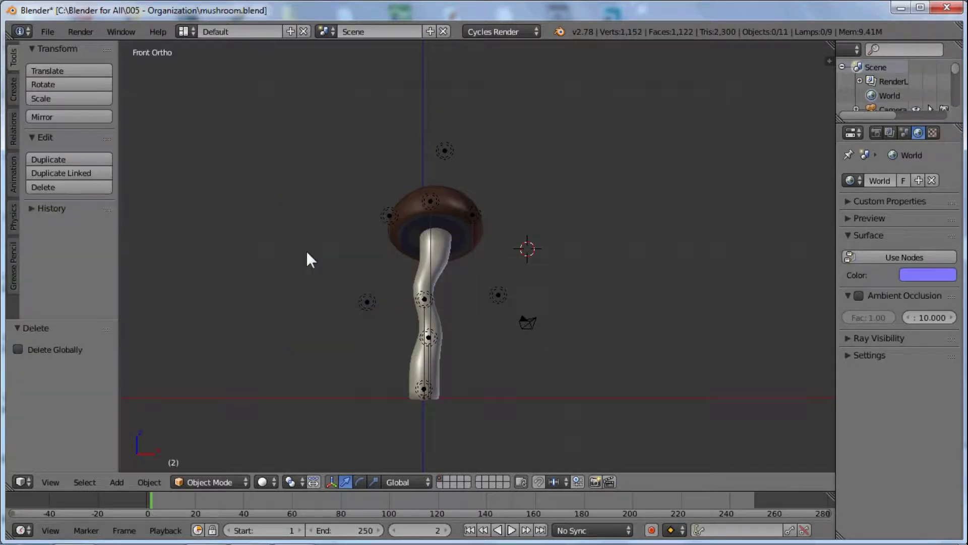
right_click(461, 201)
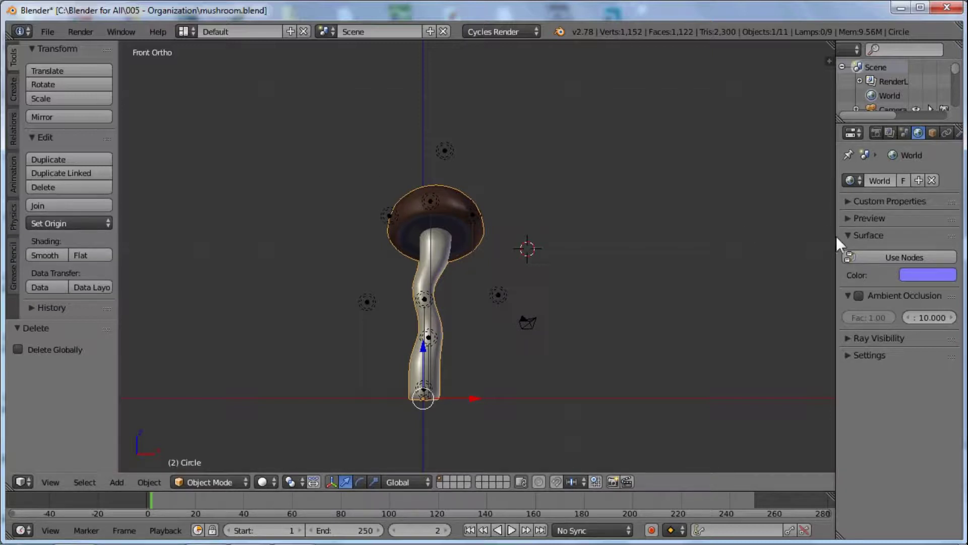
Step: Widen the properties editor and rename the selected mushroom's object data-block to Mushroom
drag(835, 235, 725, 253)
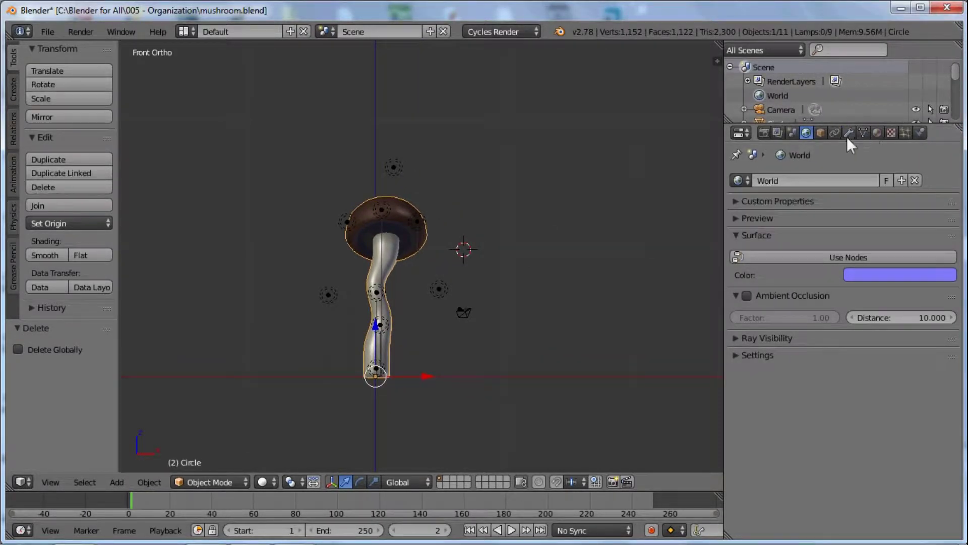
click(861, 133)
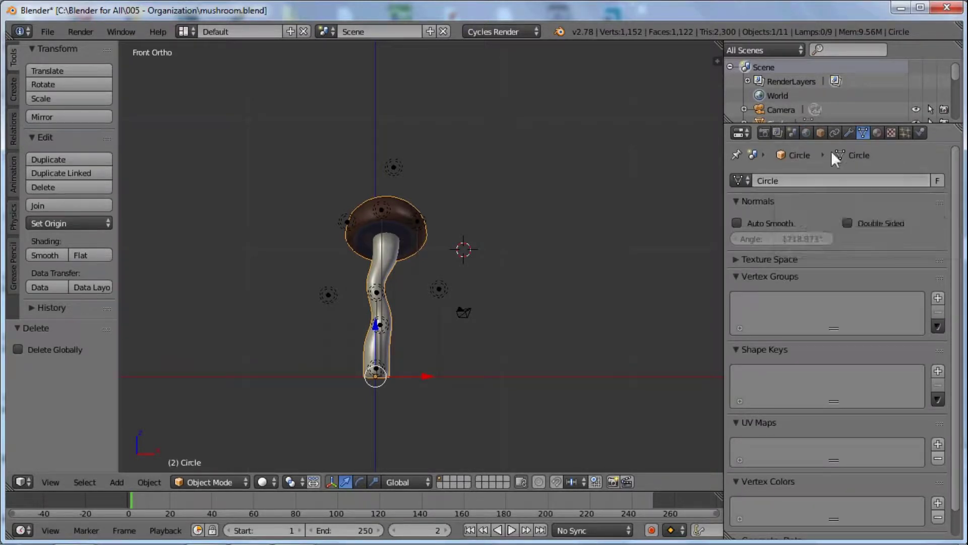
click(820, 133)
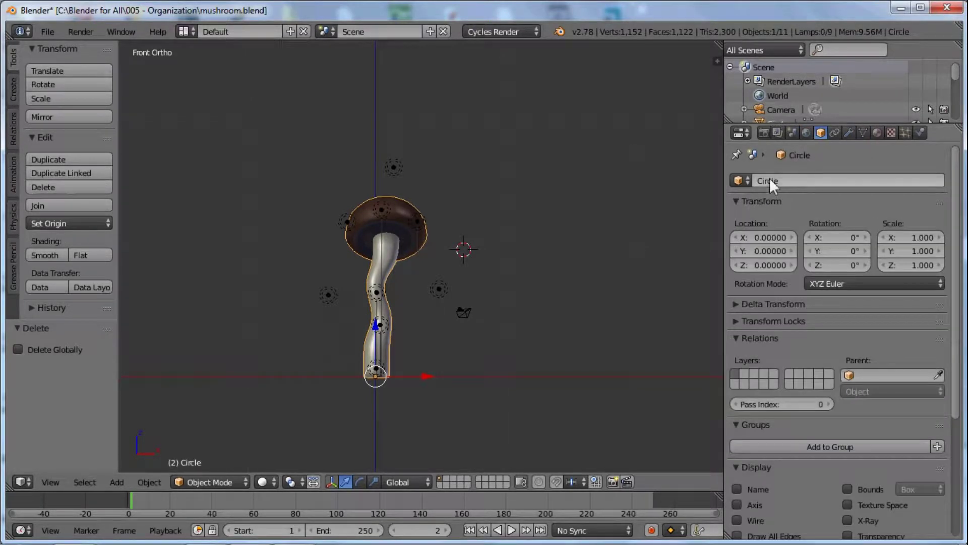
click(770, 180)
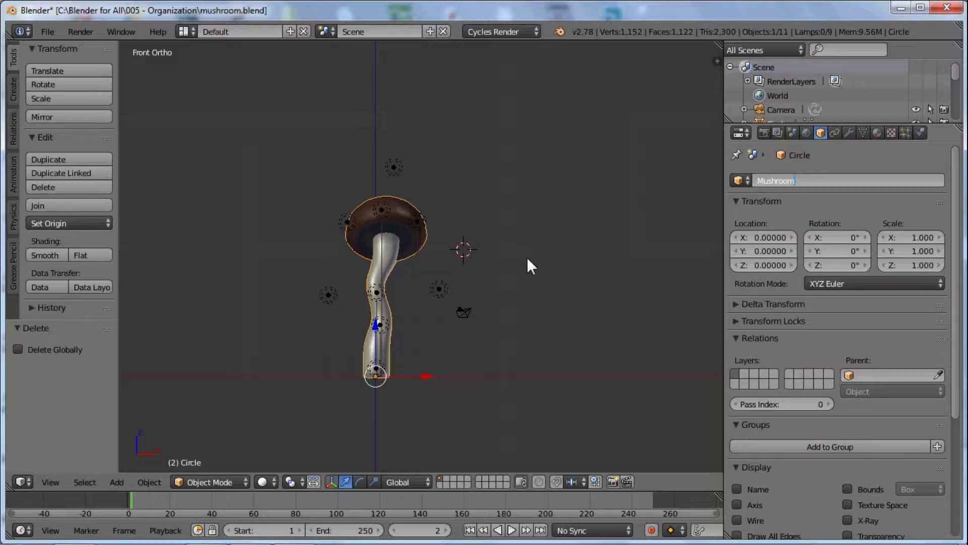
key(Return)
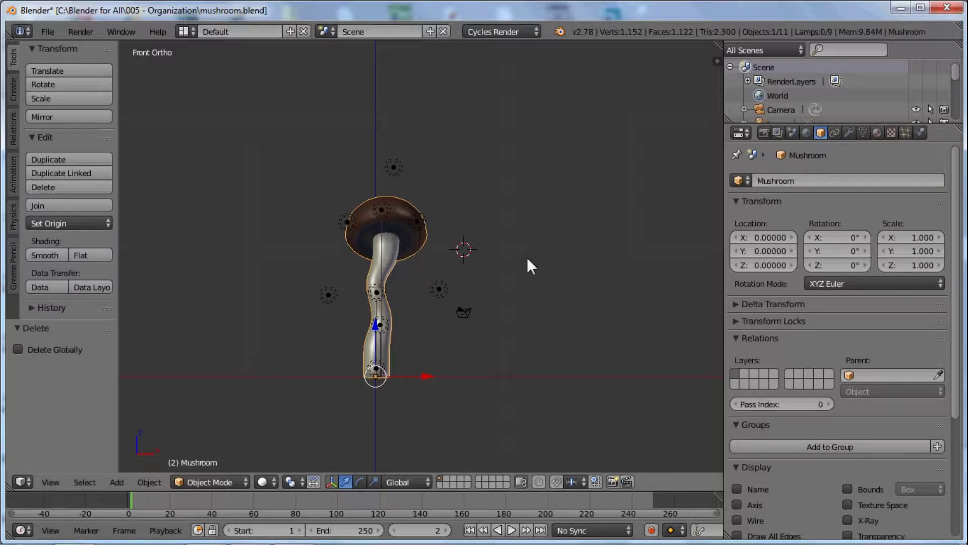
Step: Rename the mushroom's mesh data-block to Mushroom as well
middle_drag(512, 190, 403, 233)
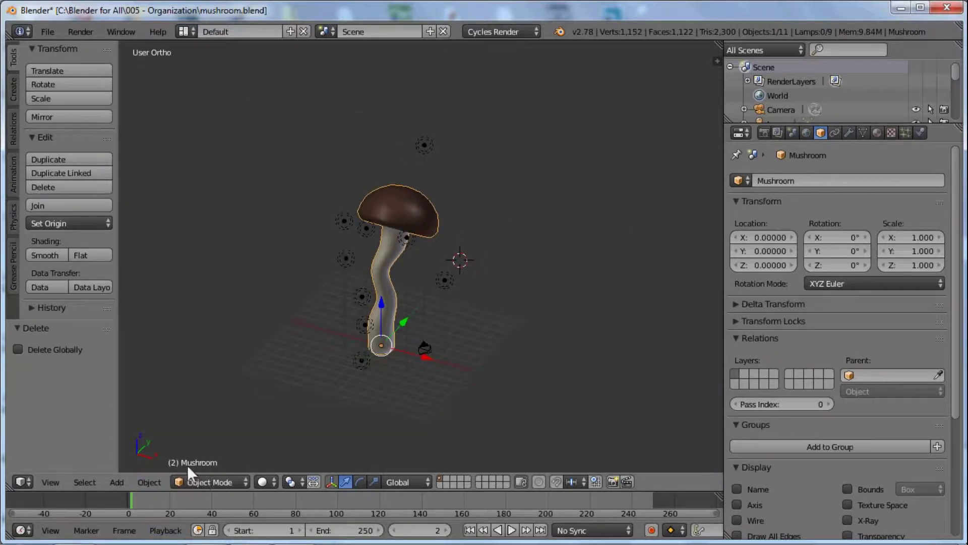
click(862, 133)
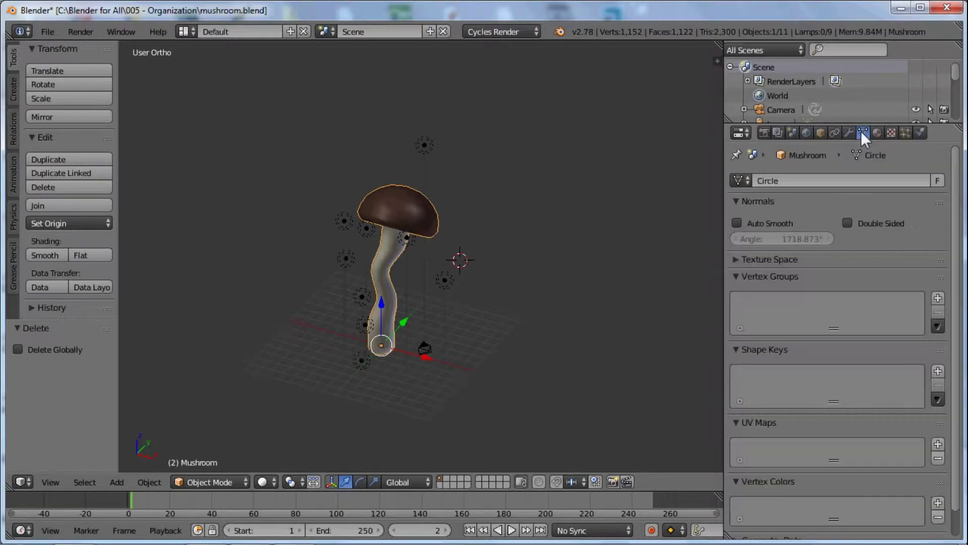
click(821, 131)
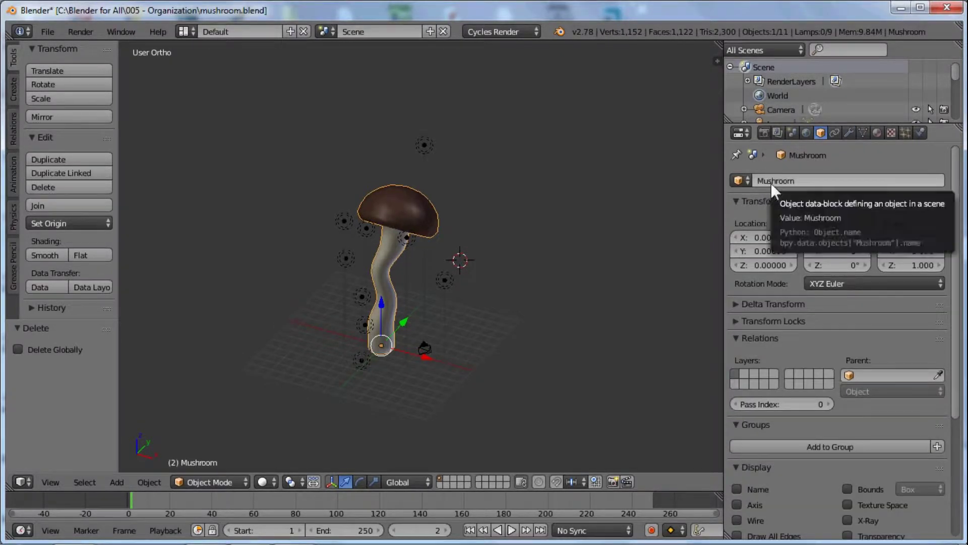
click(863, 134)
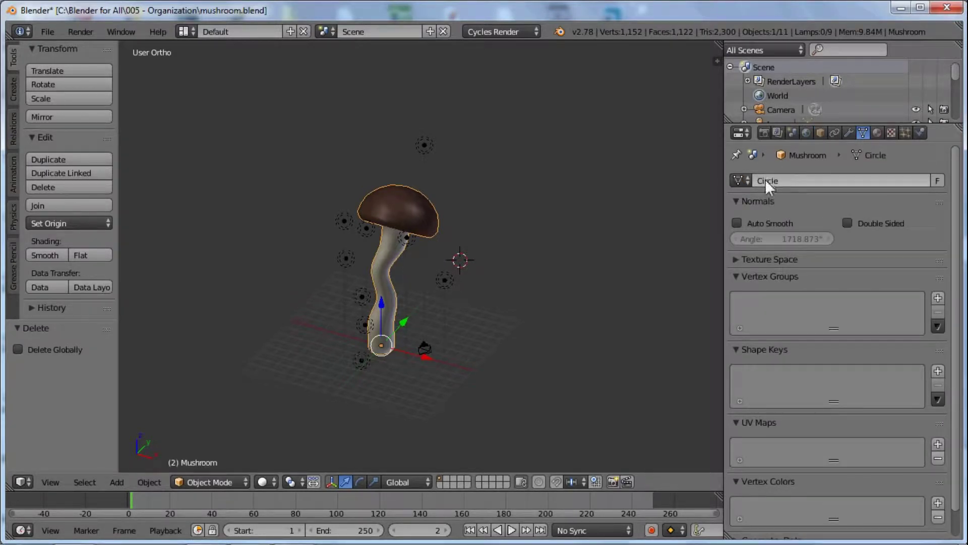
text(Mushroom)
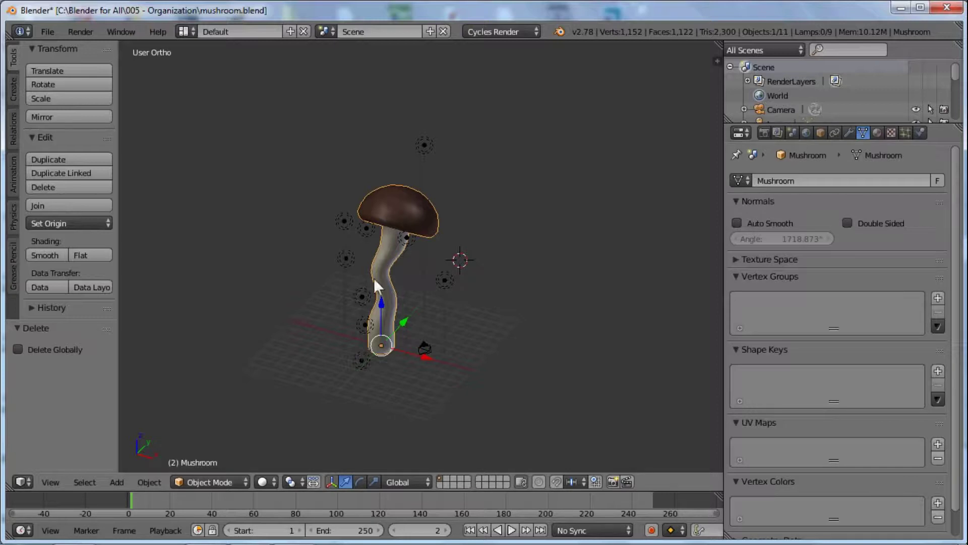
Step: Duplicate the mushroom and move the copy about -7.04 units along the X axis
middle_drag(373, 277, 395, 252)
middle_drag(472, 334, 377, 345)
scroll(408, 322, up, 2)
scroll(427, 310, down, 2)
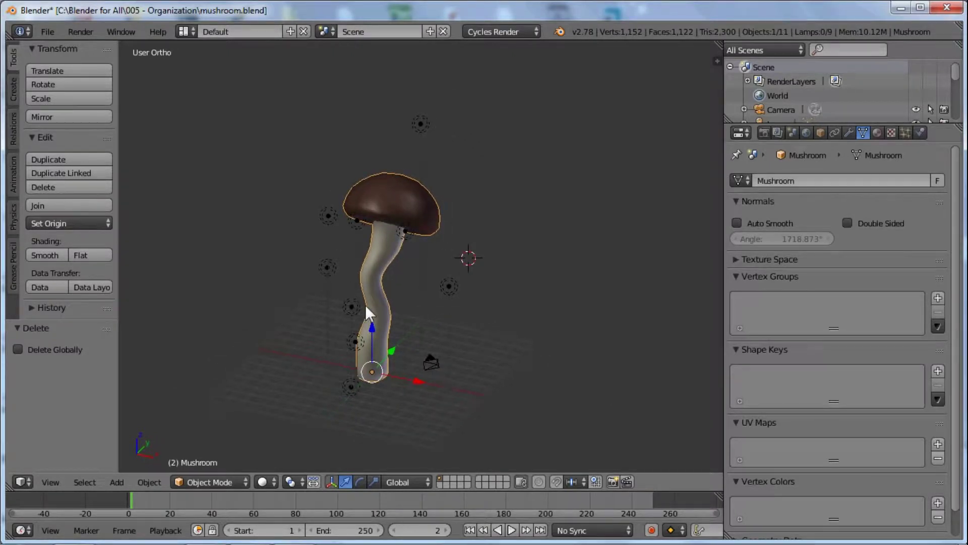
key(shift+d)
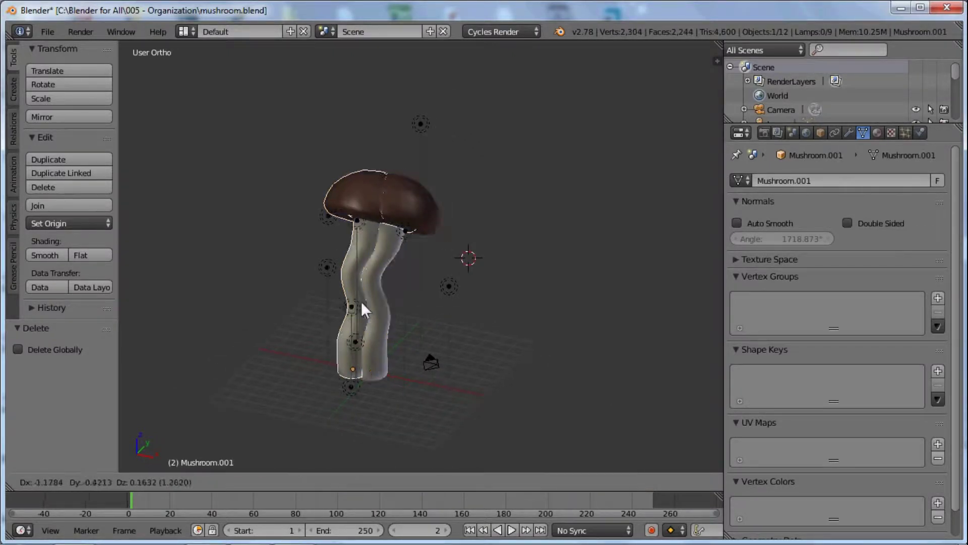
key(x)
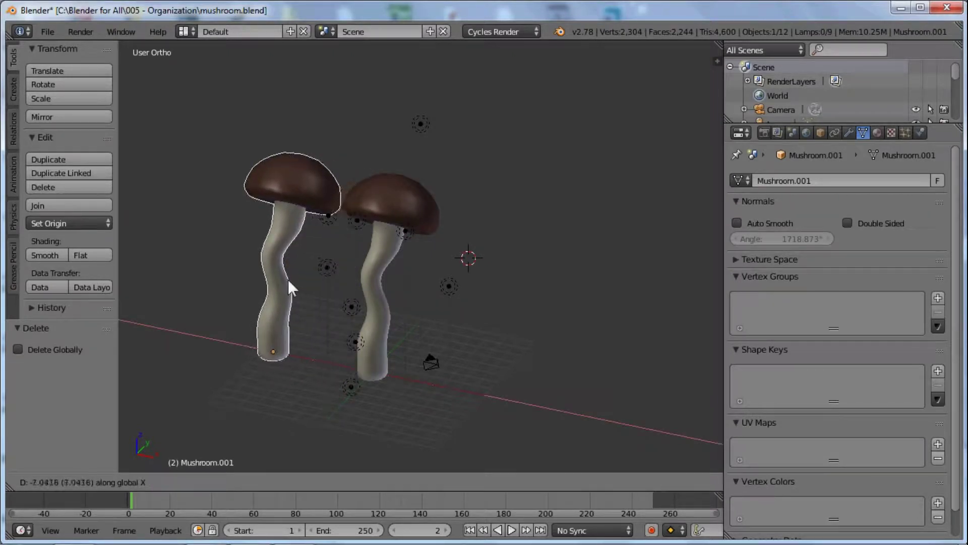
click(290, 280)
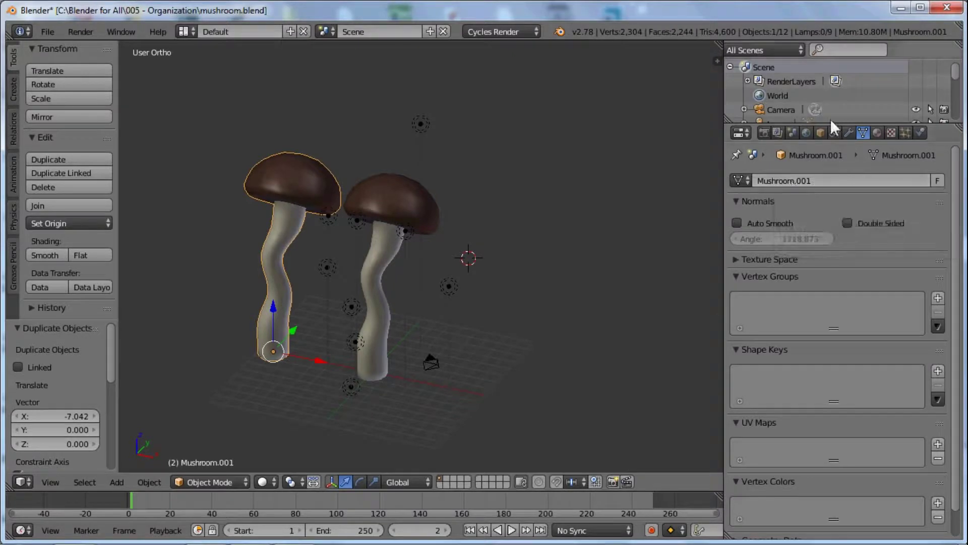
Step: Duplicate the selected mushroom copy and move the new one about 8.06 units along the Y axis
click(821, 133)
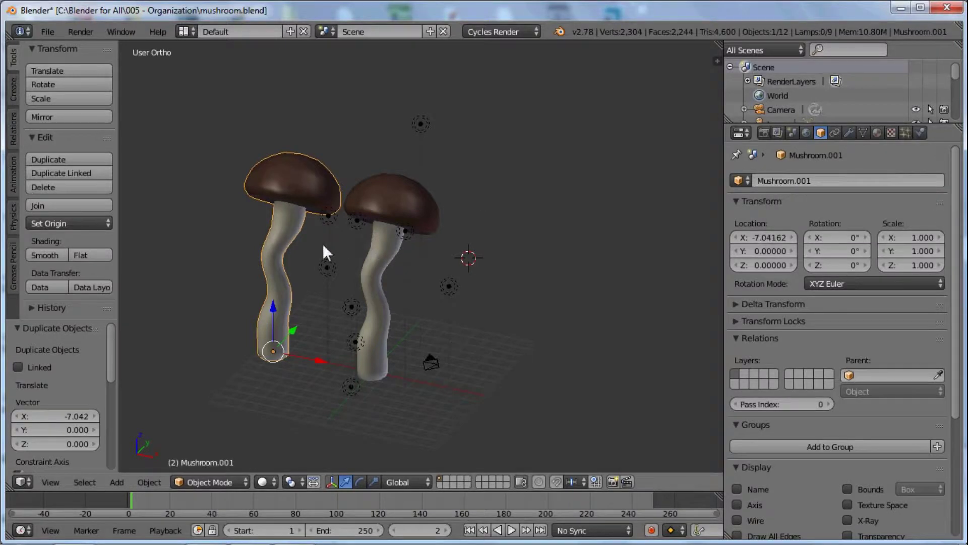
middle_drag(324, 247, 407, 272)
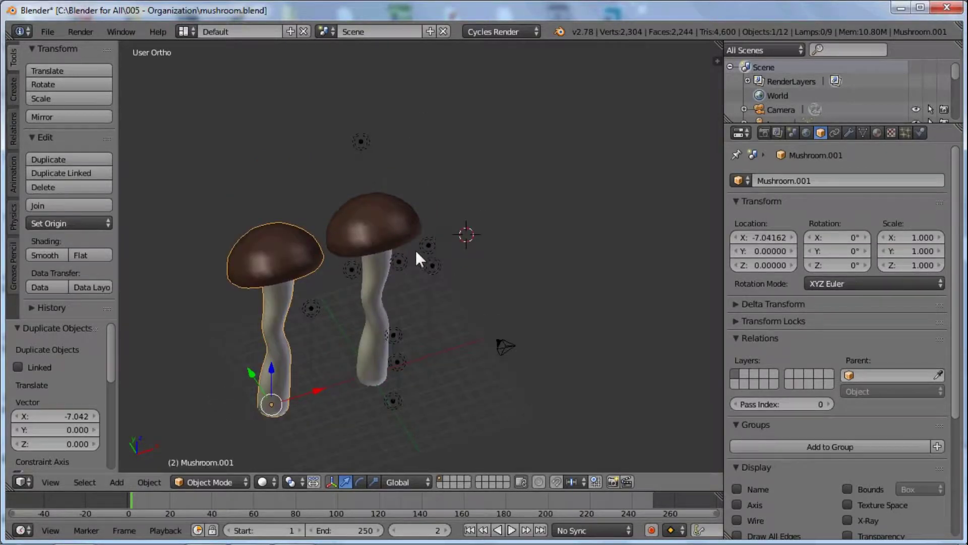
key(shift+d)
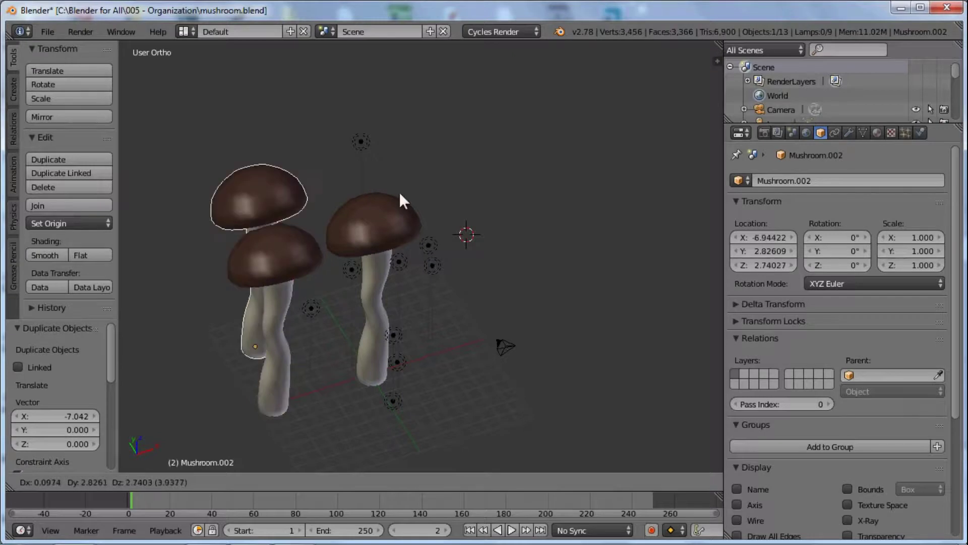
key(y)
click(369, 169)
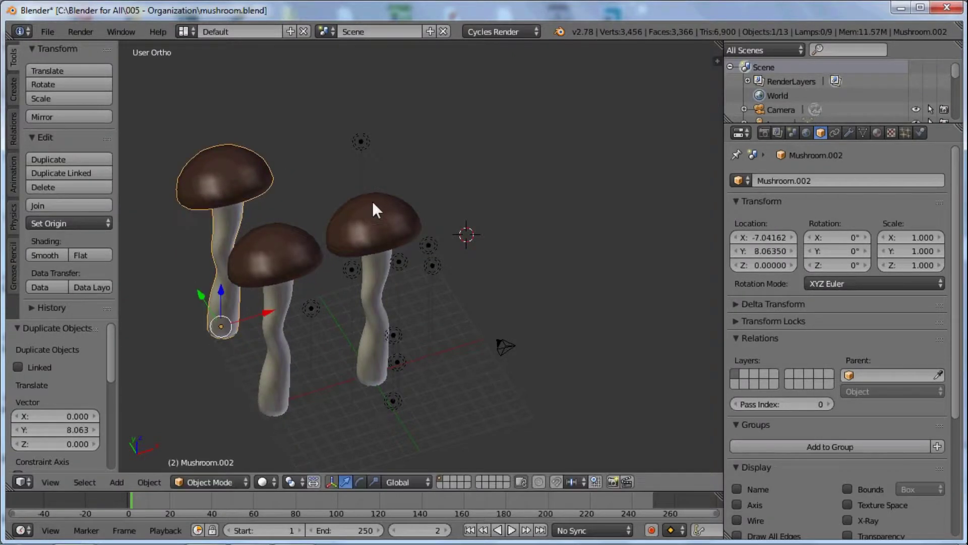
Step: Duplicate the selected mushroom again and place the fourth one about 9.31 units along the X axis
key(shift+d)
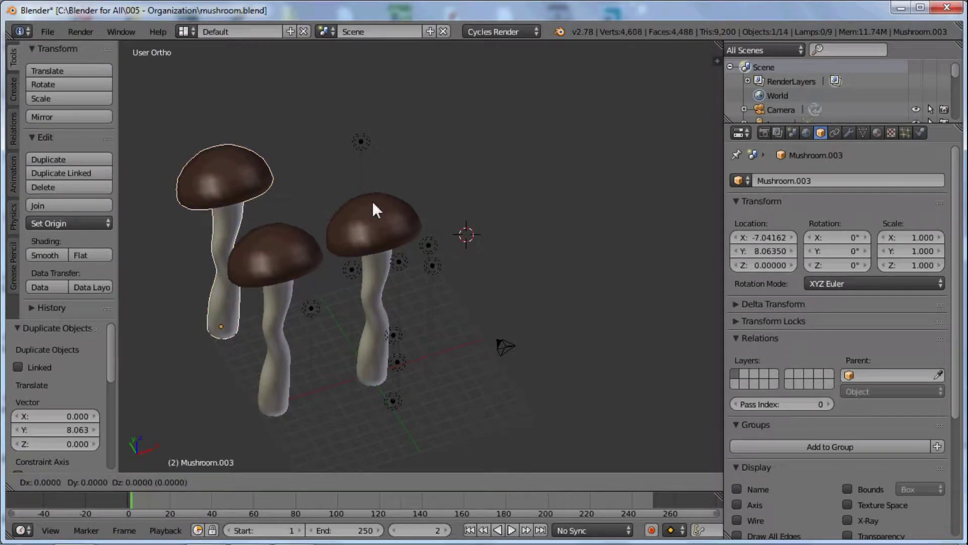
key(x)
click(507, 191)
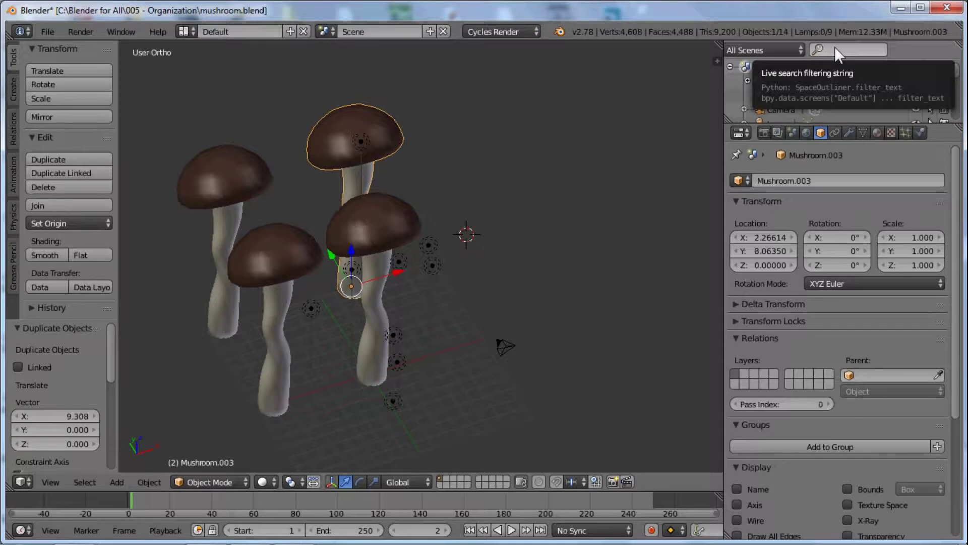
Step: Filter the outliner by "mushroom" and enlarge the outliner area to fit all matching entries
click(851, 50)
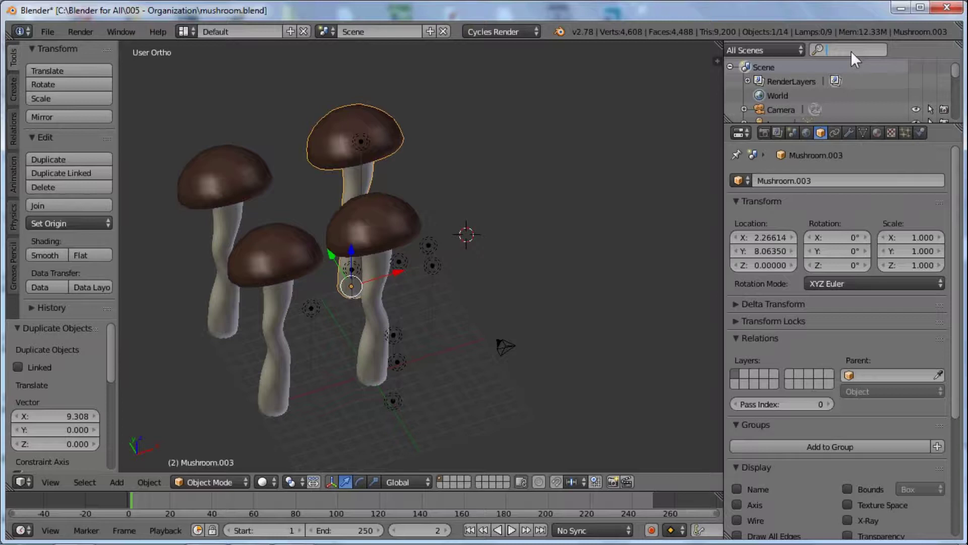
text(mus)
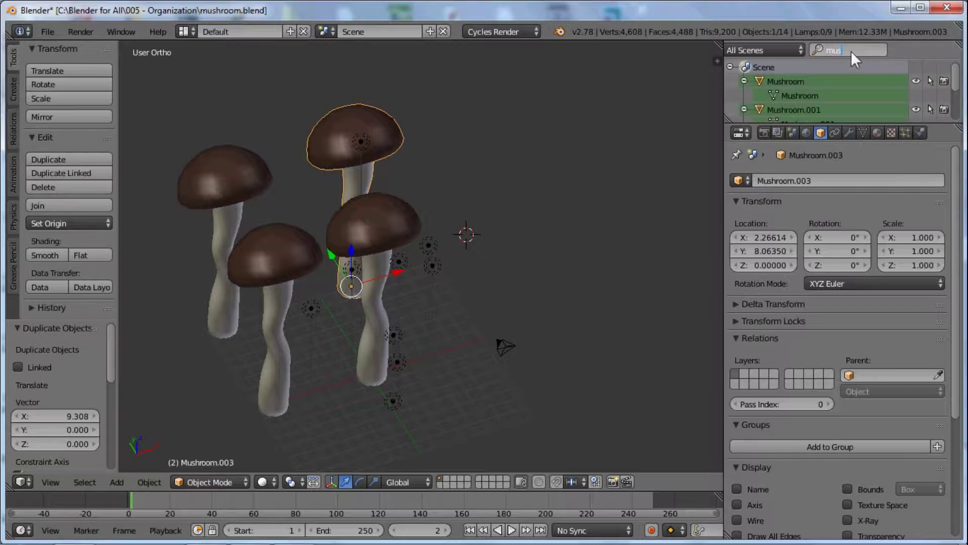
text(ro)
key(BackSpace)
key(BackSpace)
text(h)
key(Return)
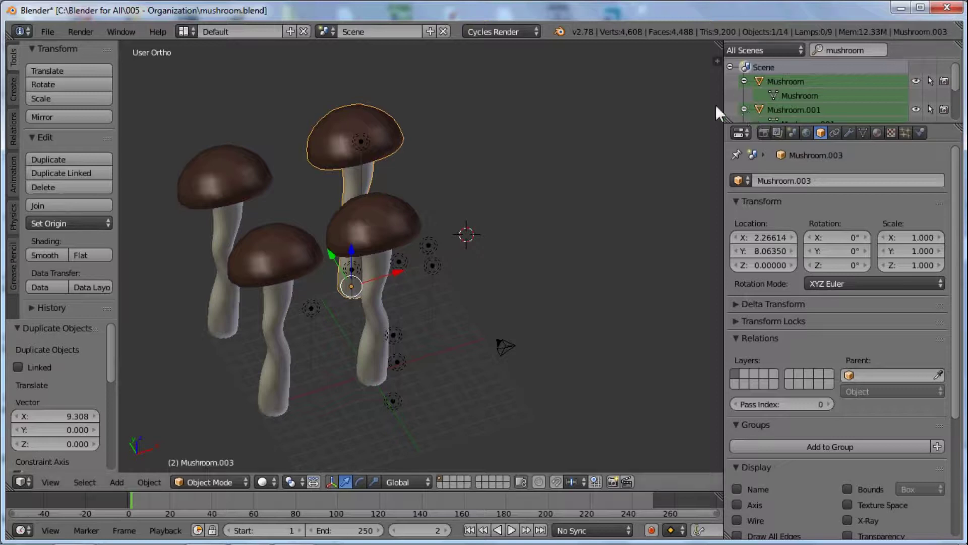
drag(722, 102, 698, 243)
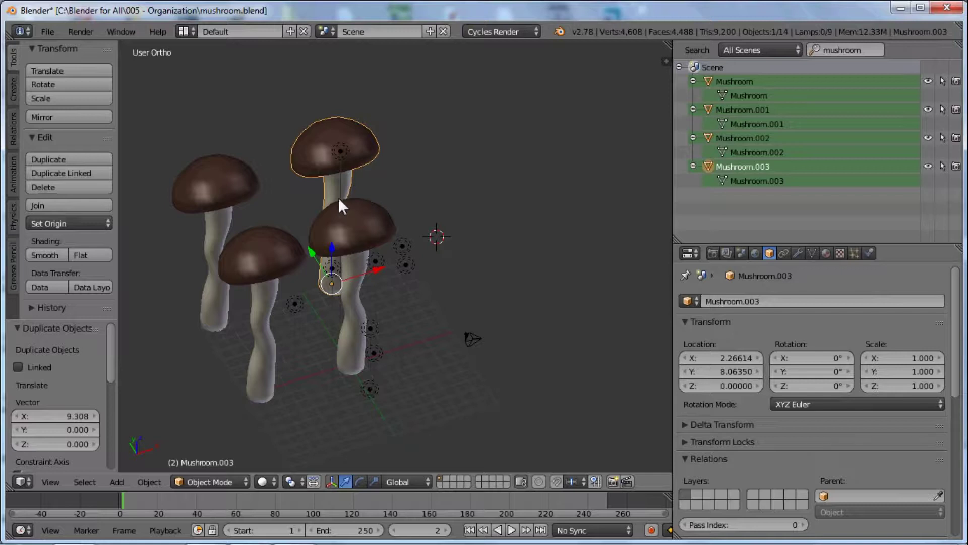
Step: Rename the selected mushroom's first material, the brown one named Material, to Mushroom.001
middle_drag(412, 288, 387, 310)
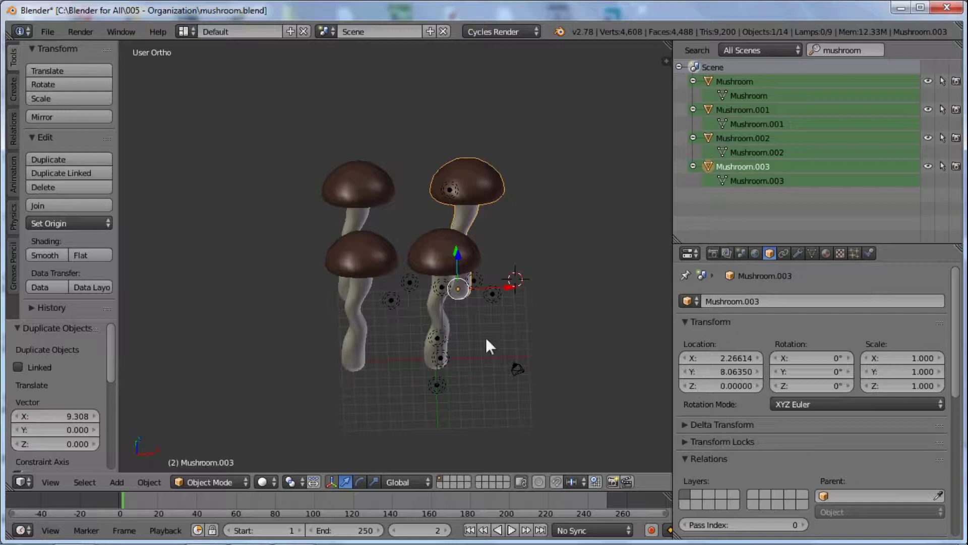
middle_drag(486, 338, 427, 340)
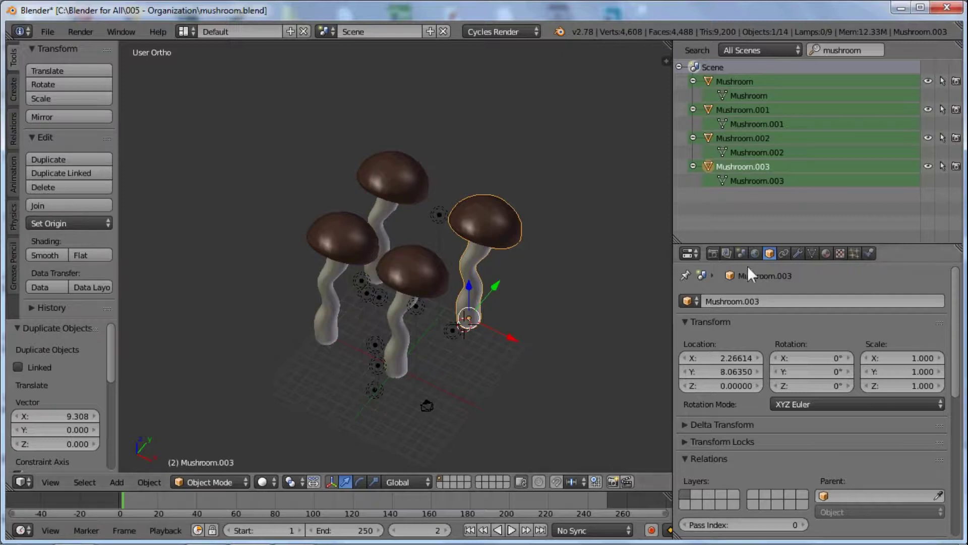
click(825, 254)
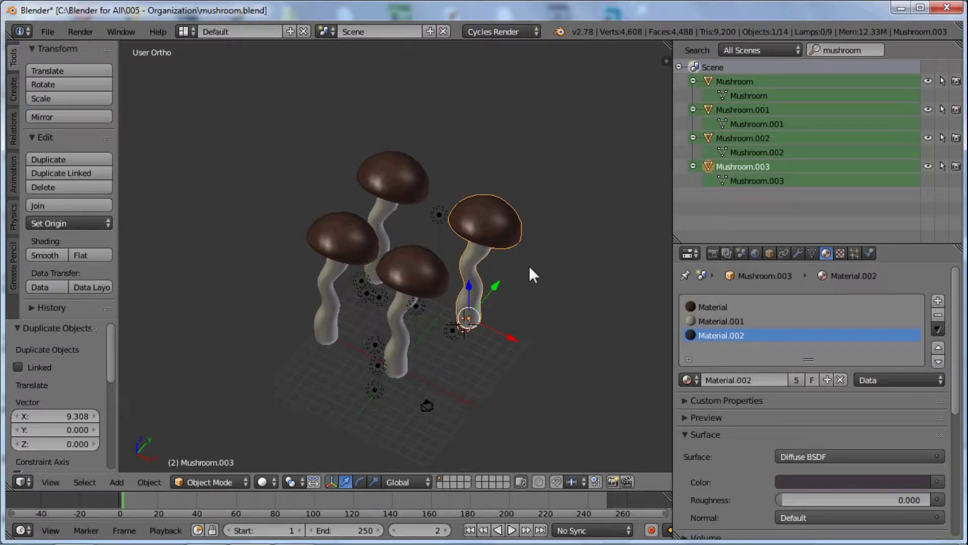
click(712, 304)
click(750, 380)
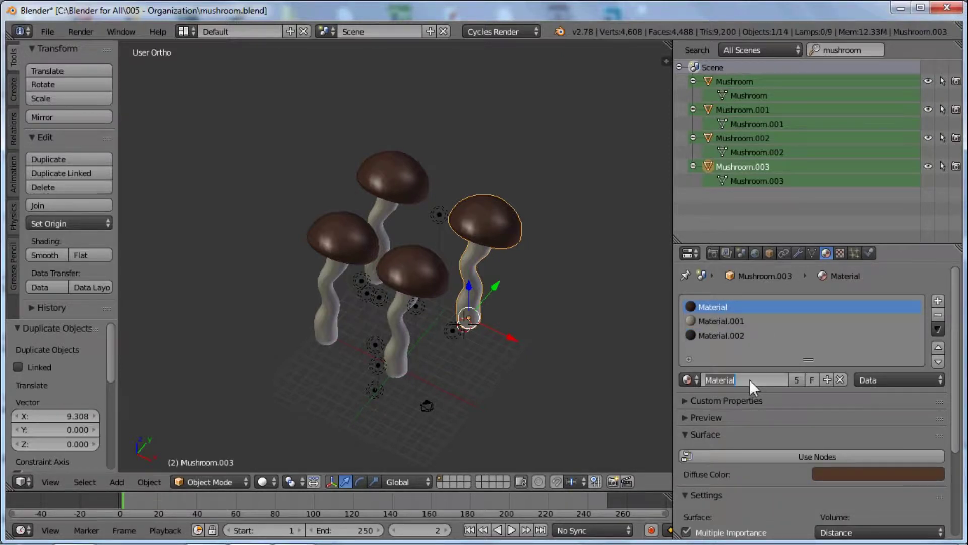
text(Mu)
text(shroom.001)
key(Return)
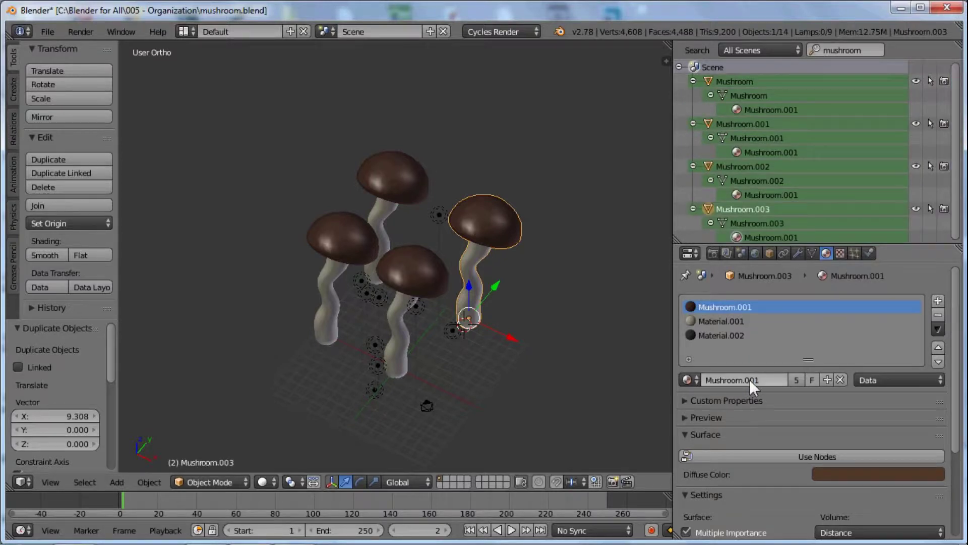
Step: Rename the selected mushroom's second material, the pale one named Material.001, to Mushroom.002
click(706, 321)
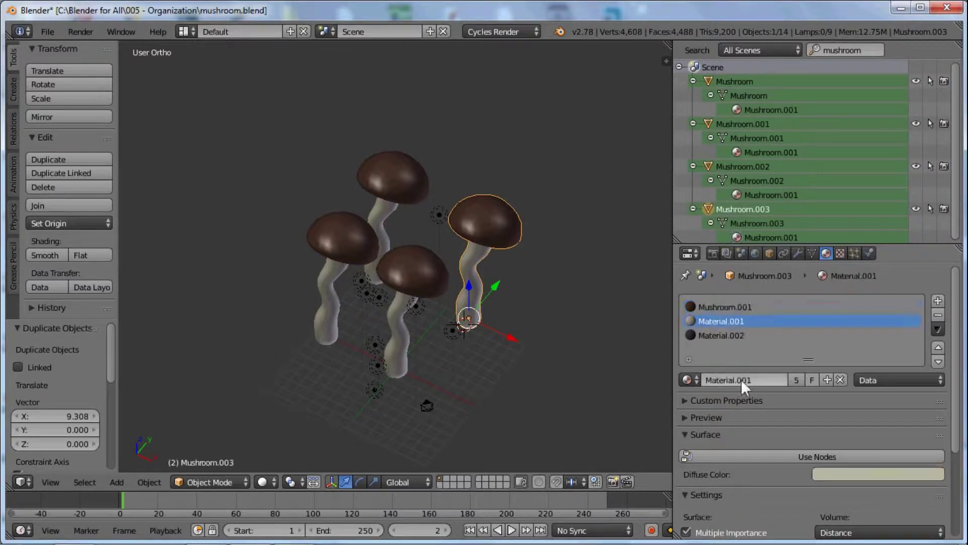
click(732, 306)
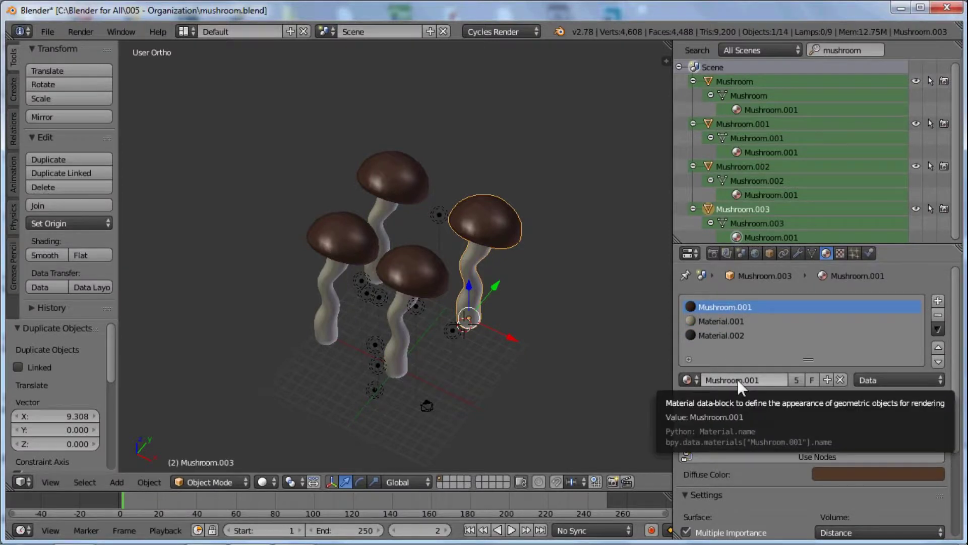
click(724, 335)
click(721, 321)
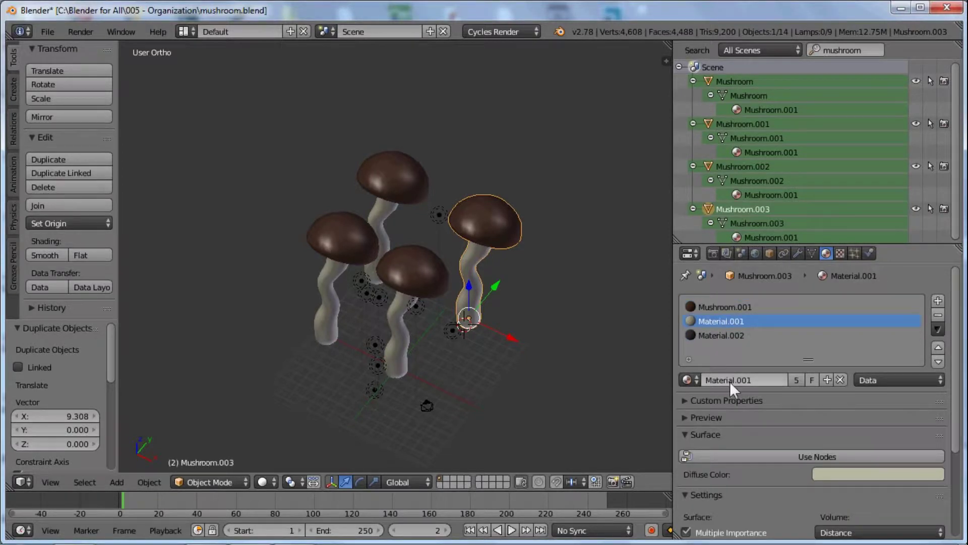
text(Mushroom.000)
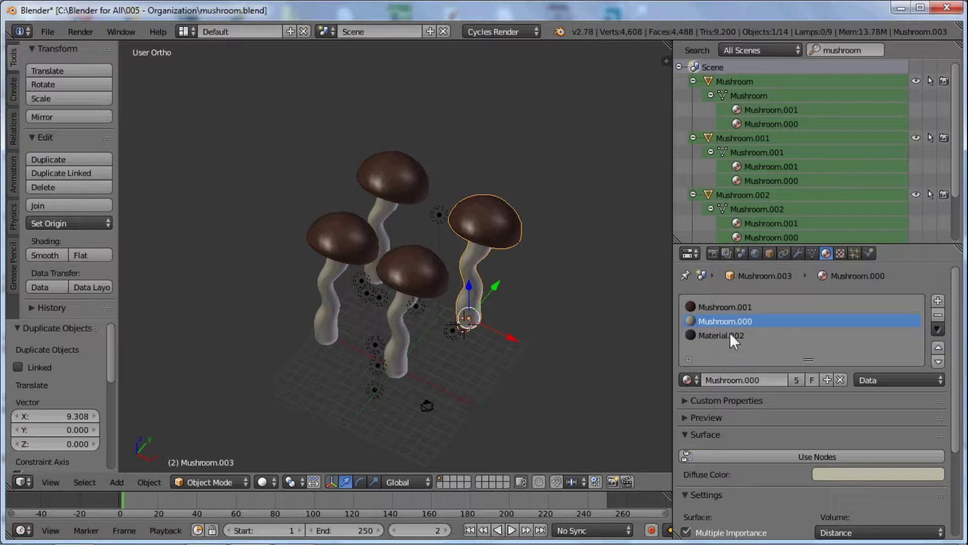
click(770, 381)
key(ctrl+c)
key(Return)
Step: Rename the third material in the list, Material.002, to Mushroom.003
click(732, 335)
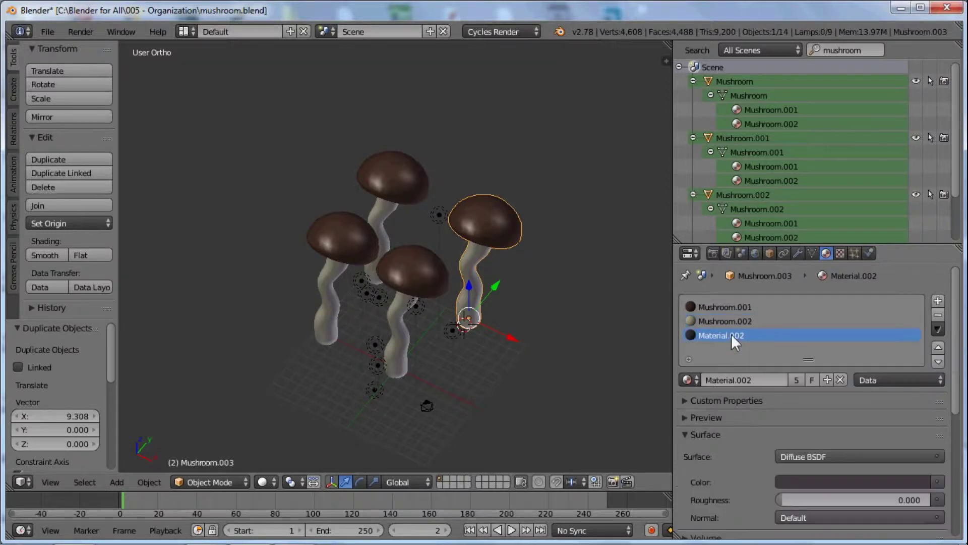
key(ctrl+v)
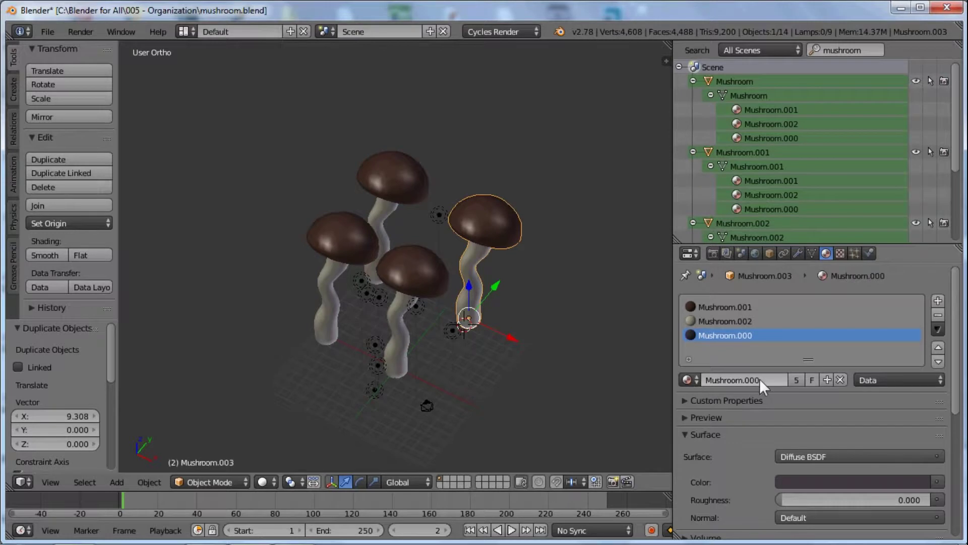
click(759, 378)
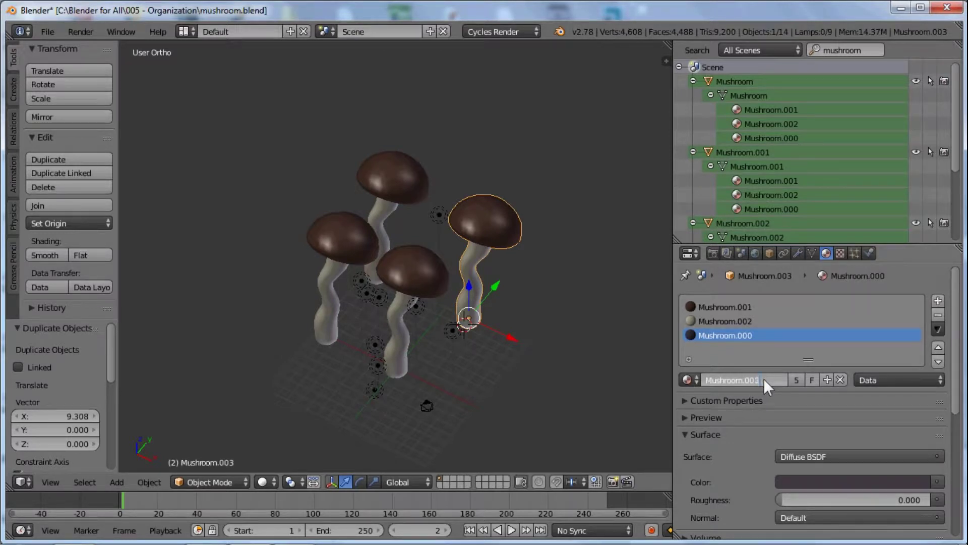
key(Return)
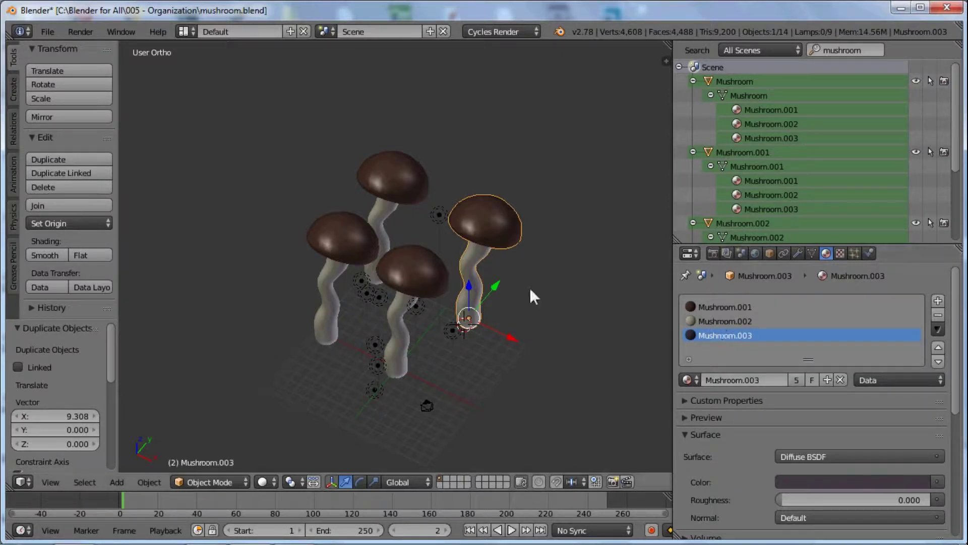
Step: Select each of the four mushrooms in turn to compare their material lists, ending on the Mushroom.003 object
right_click(428, 280)
right_click(313, 235)
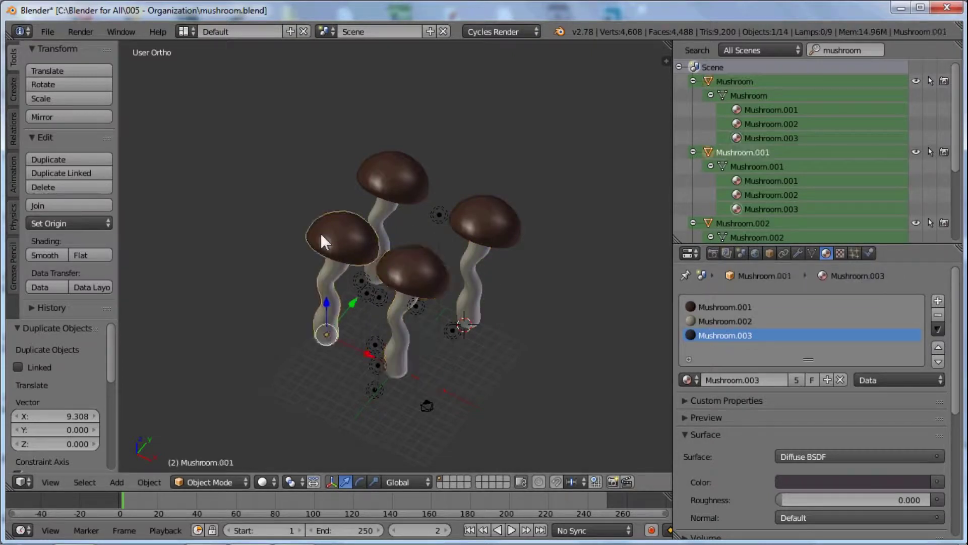
right_click(401, 171)
right_click(479, 214)
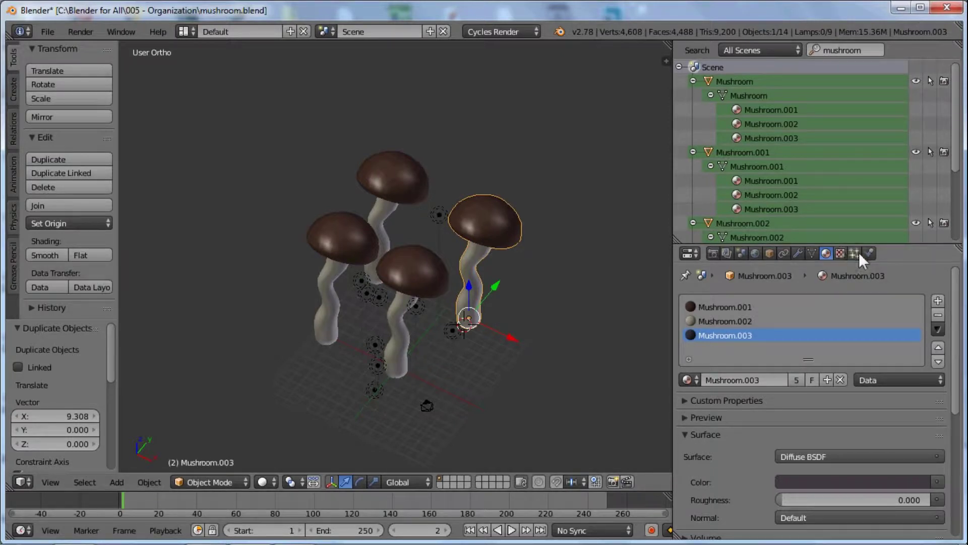
Step: Set the surface color of the Mushroom.003 material to a dark reddish brown
click(845, 255)
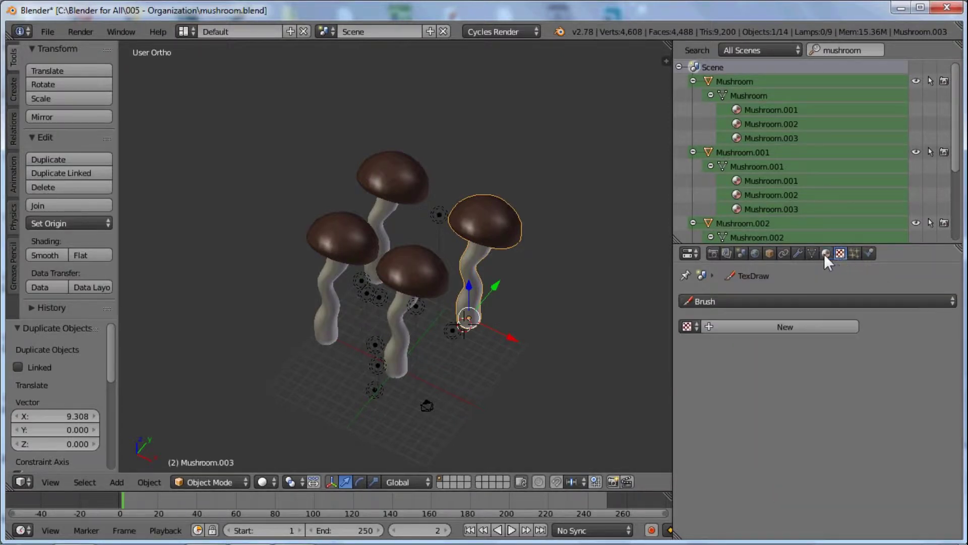
click(825, 253)
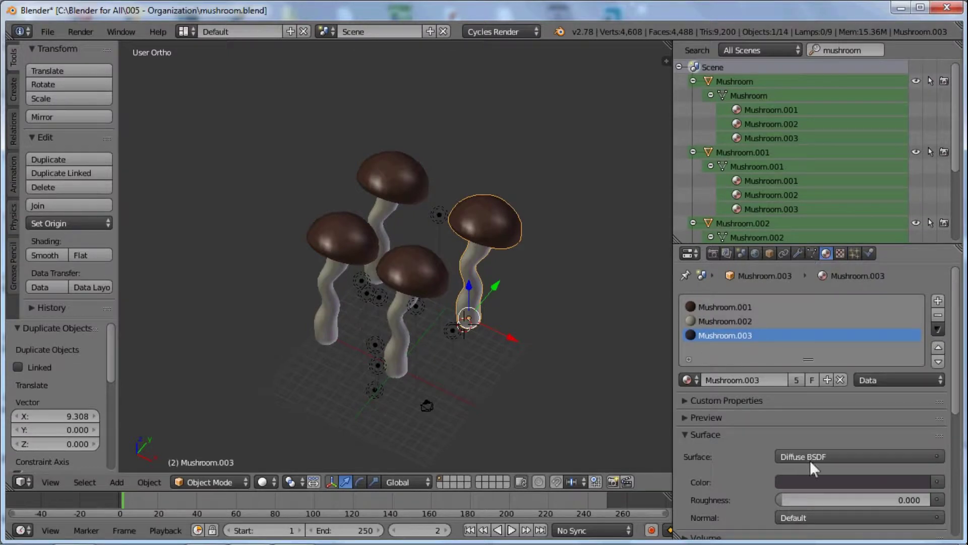
click(810, 481)
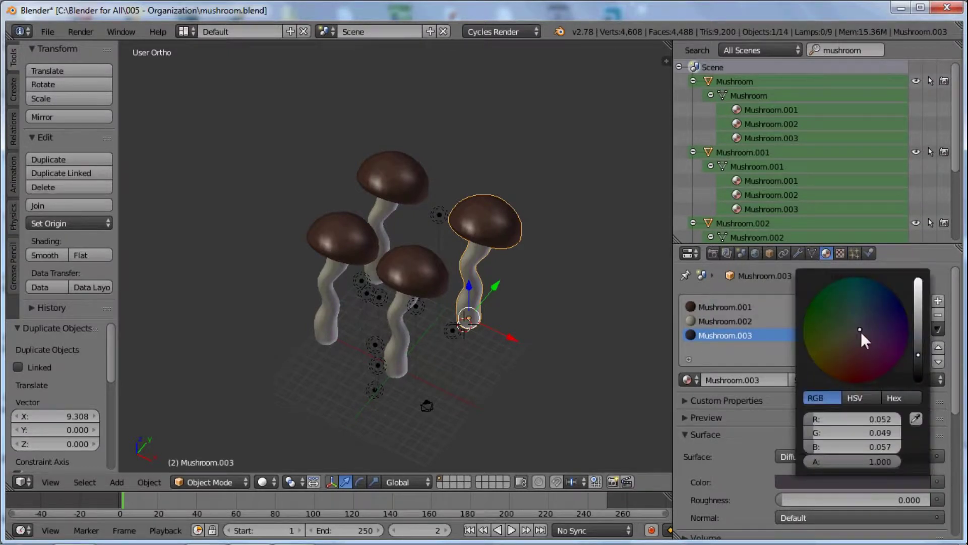
drag(861, 332, 850, 361)
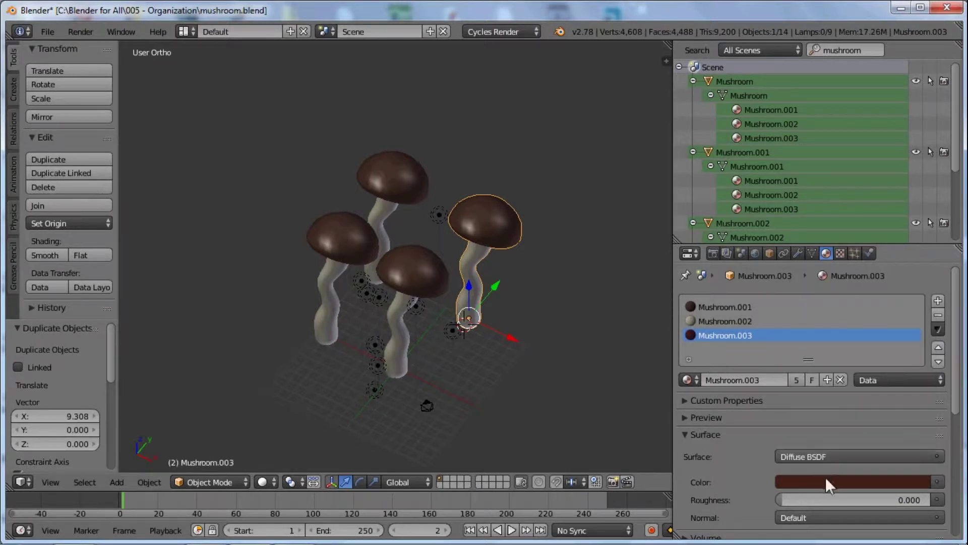
Step: Try copying the reddish brown to the Mushroom.003 material's viewport color, inspect the undersides of the caps, and undo the viewport color change
scroll(800, 398, down, 8)
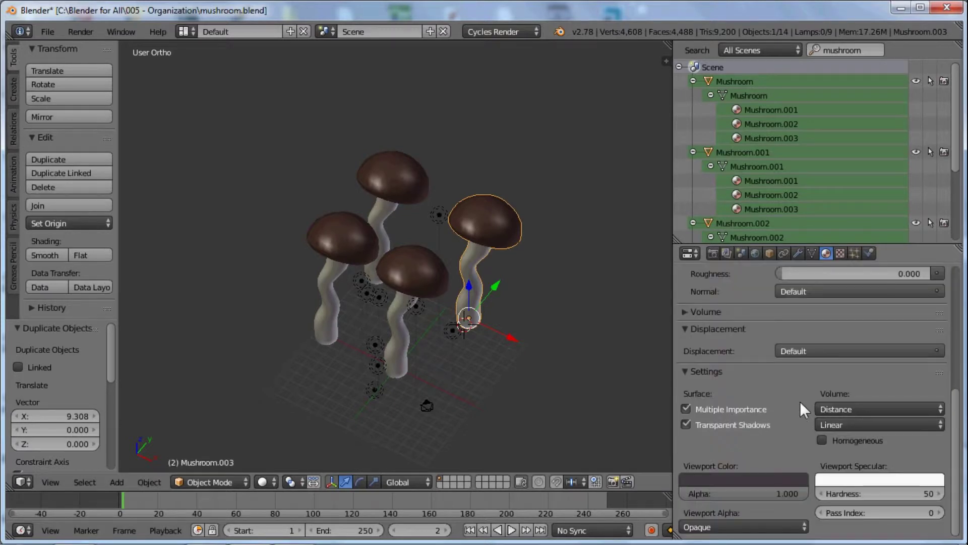
key(ctrl+v)
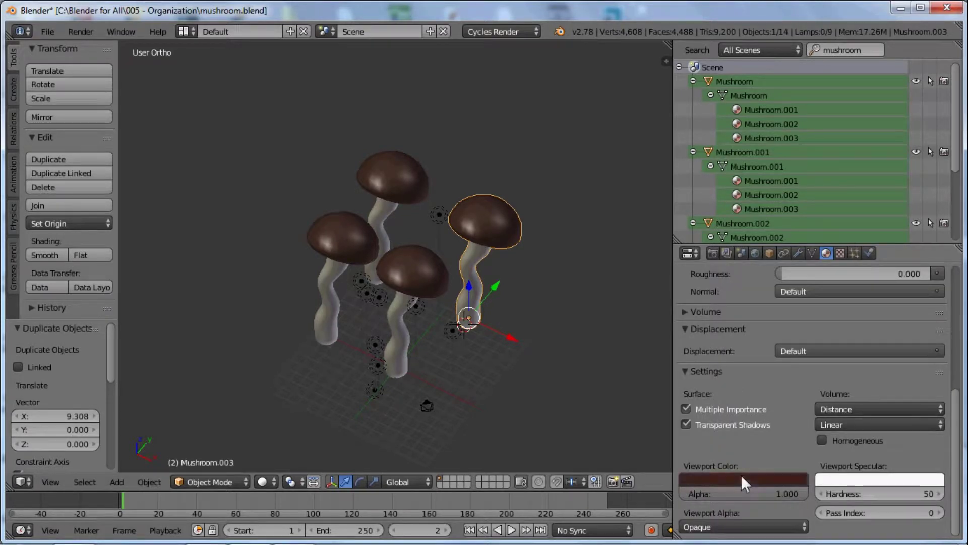
scroll(800, 358, up, 8)
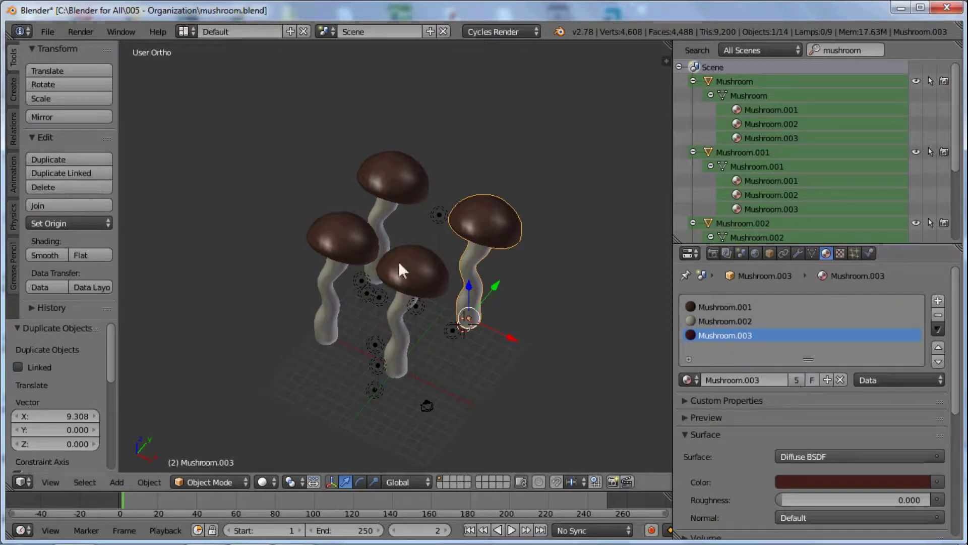
middle_drag(398, 261, 431, 219)
scroll(432, 219, up, 4)
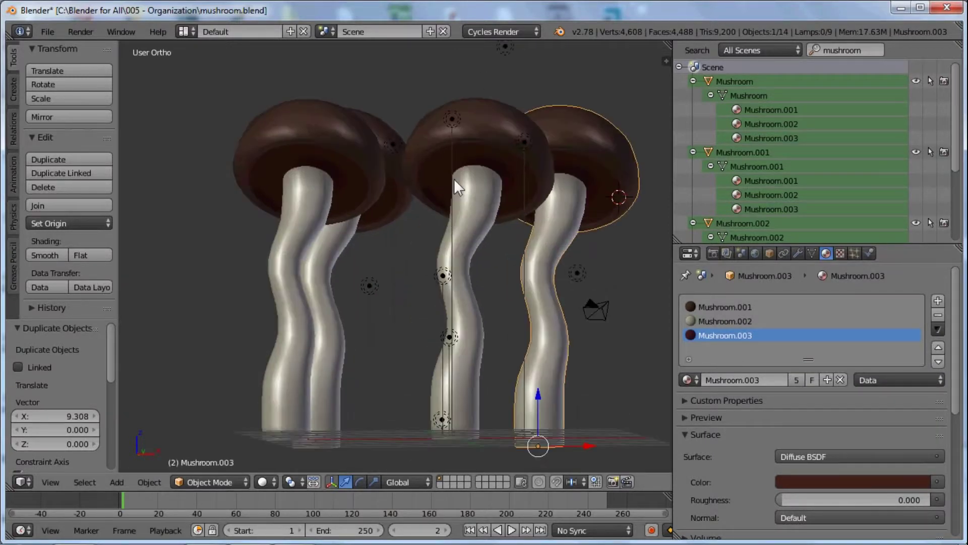
shift+middle_drag(599, 178, 429, 148)
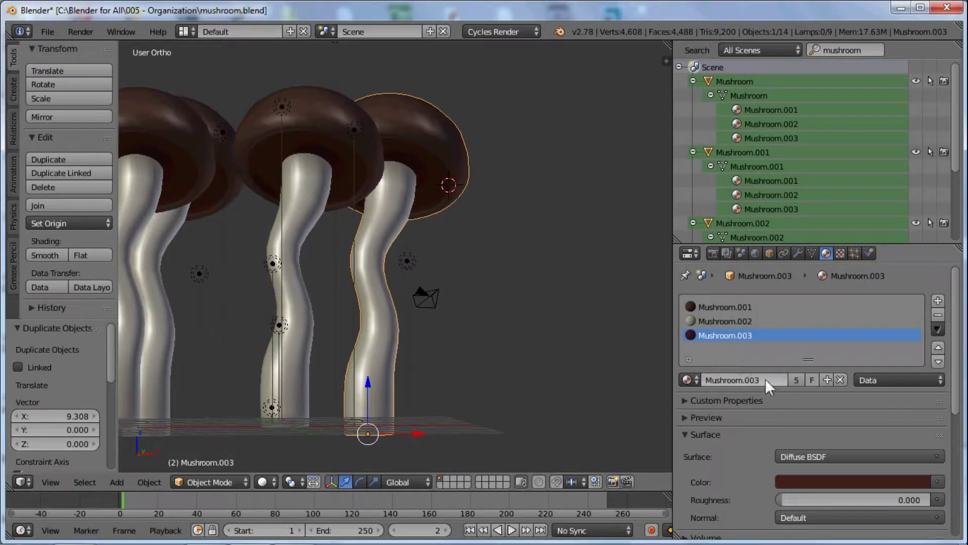
key(ctrl+z)
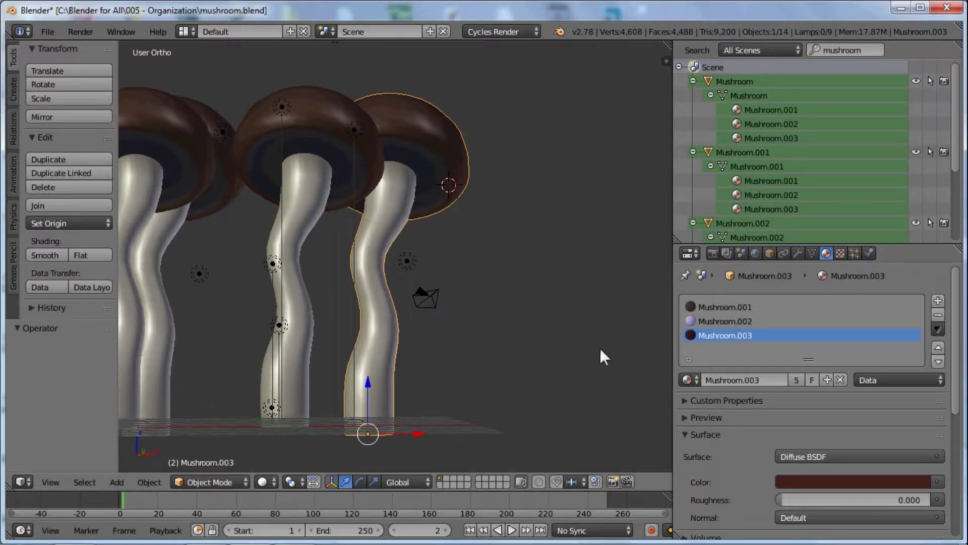
Step: Try a dark red diffuse color on the shared Mushroom.001 cap material, and undo it
click(701, 306)
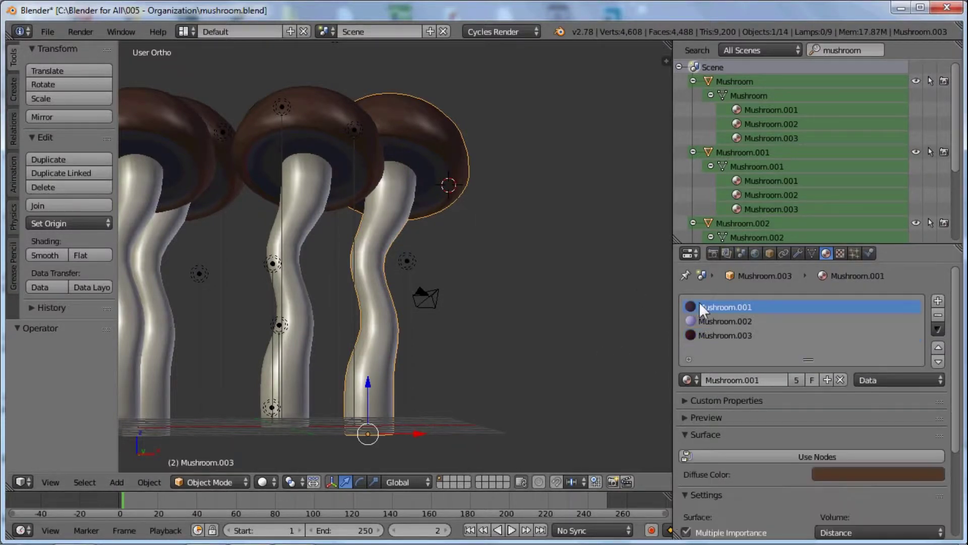
click(858, 477)
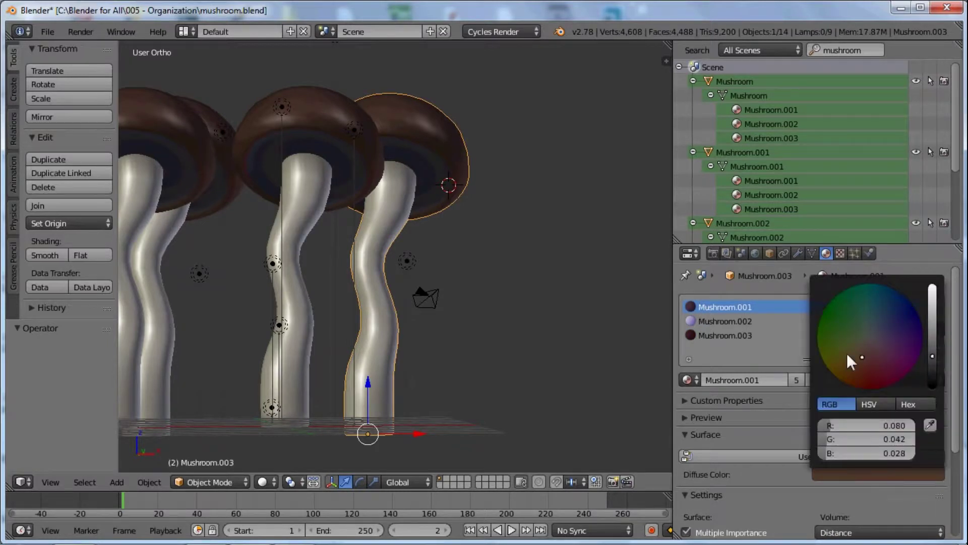
drag(846, 357, 868, 392)
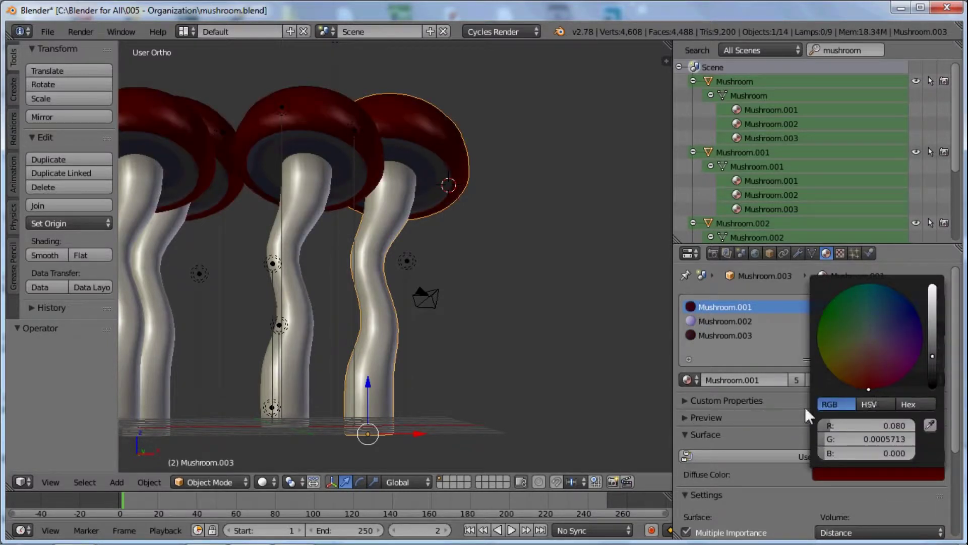
scroll(776, 455, down, 5)
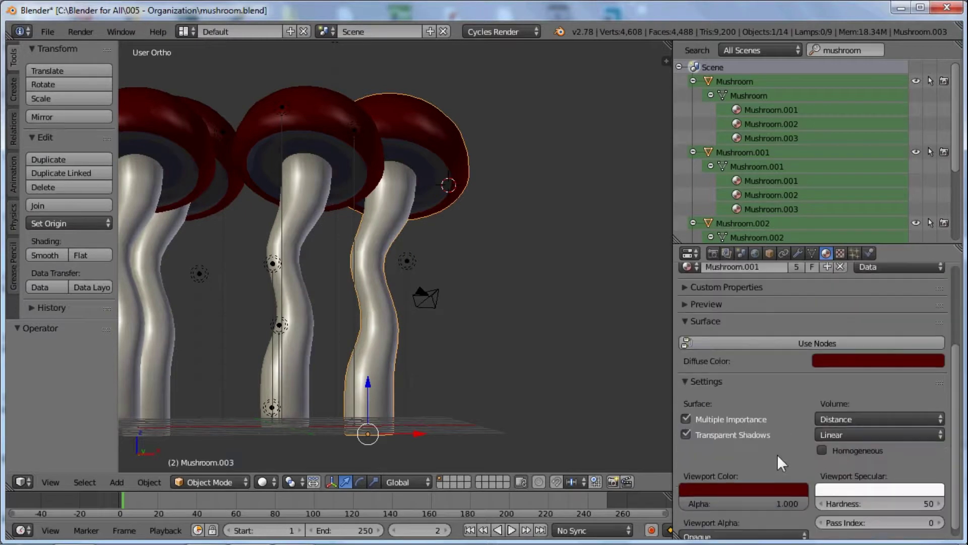
scroll(777, 455, down, 1)
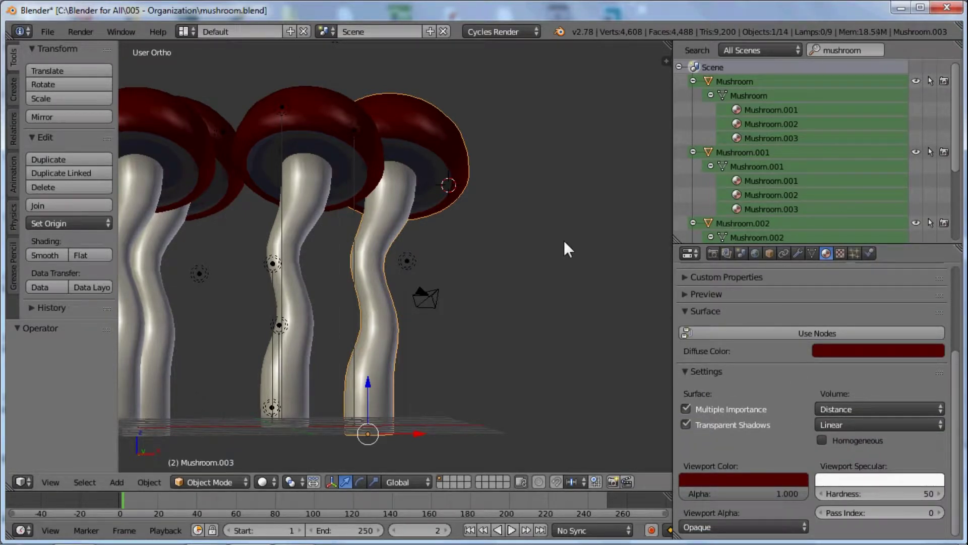
key(ctrl+z)
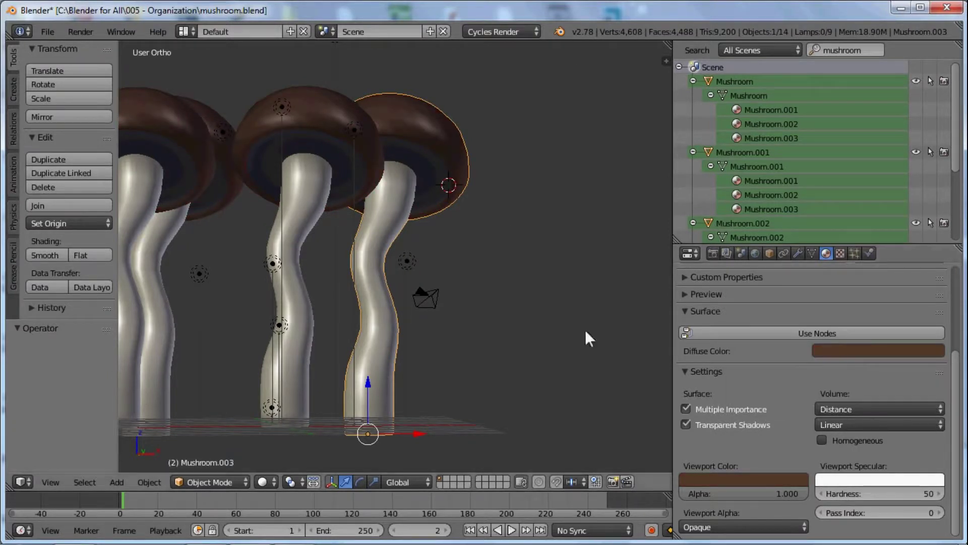
Step: Make all three materials of the selected mushroom single-user copies, independent of the other mushrooms
scroll(789, 346, up, 6)
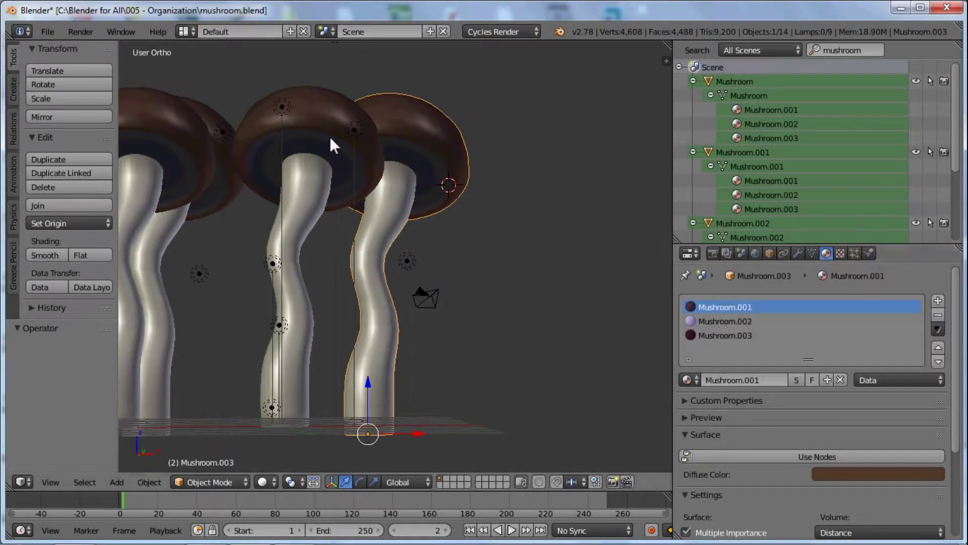
middle_drag(389, 218, 410, 189)
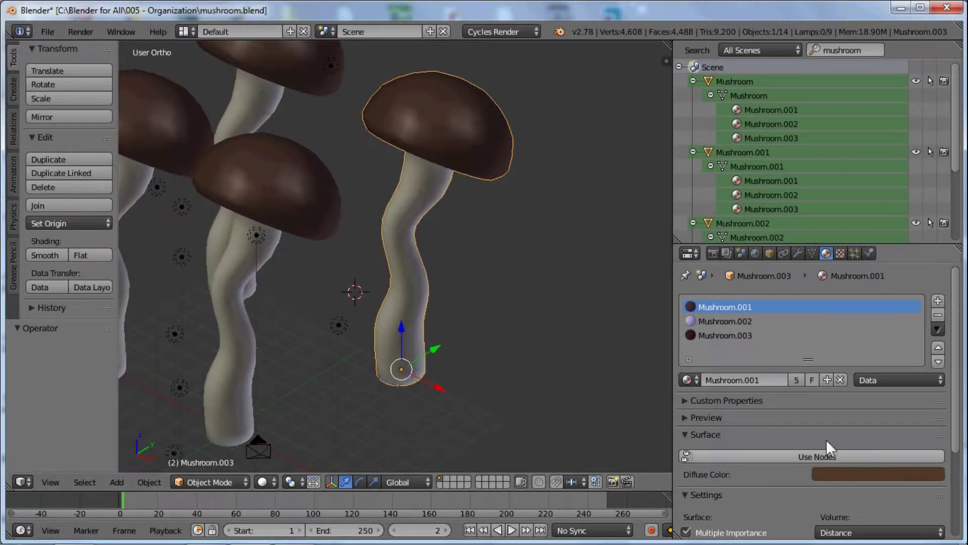
click(797, 383)
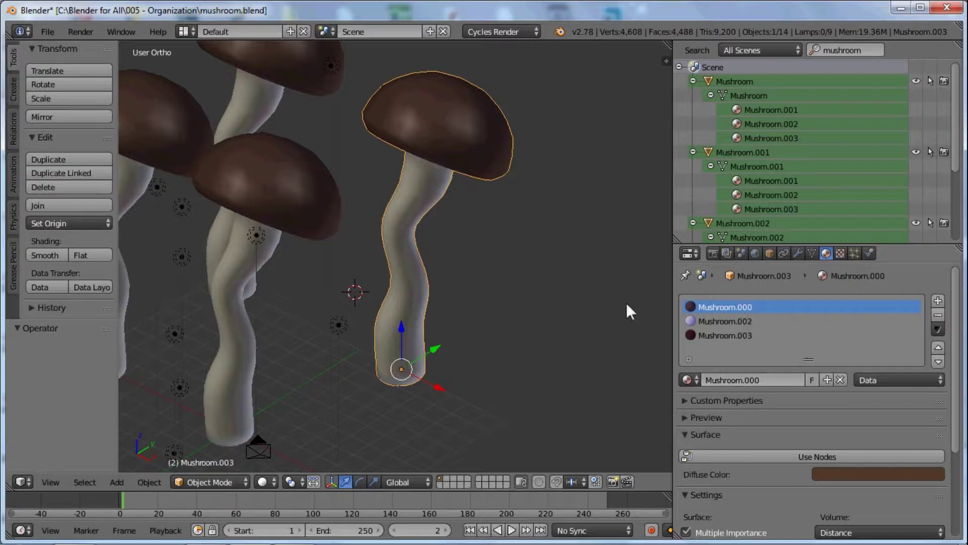
click(723, 319)
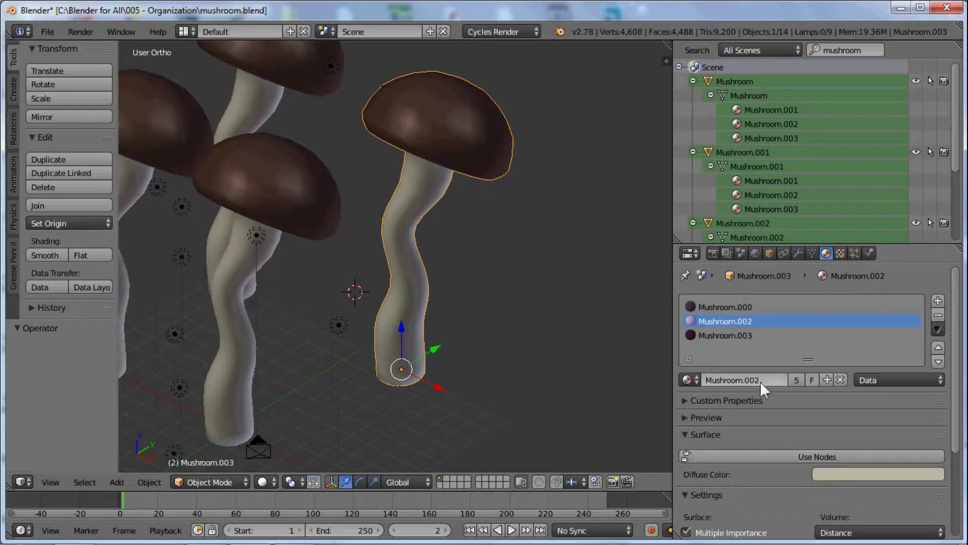
click(796, 382)
click(722, 335)
click(799, 380)
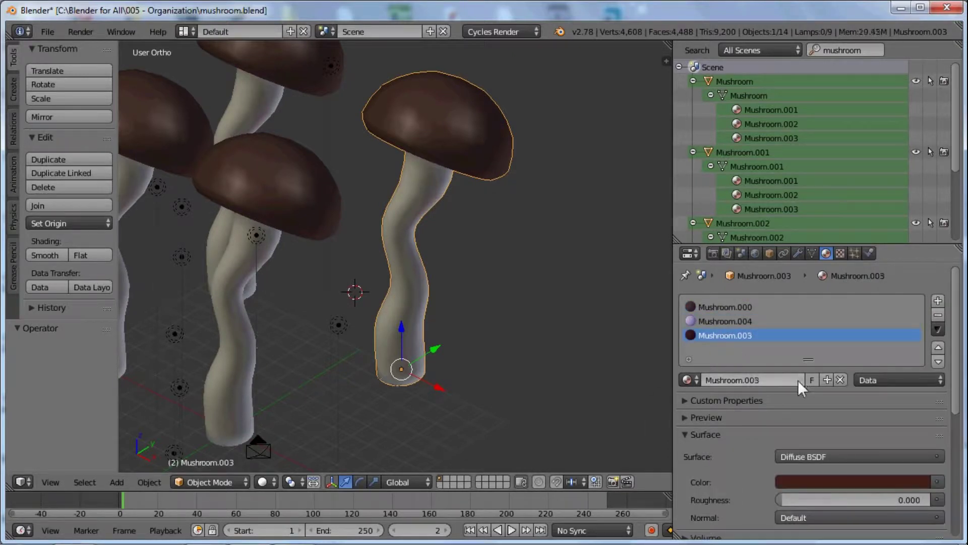
Step: Set the diffuse color of the selected mushroom's own cap material, Mushroom.000, to dark red, about R 0.080, G 0.003, B 0.002
click(712, 306)
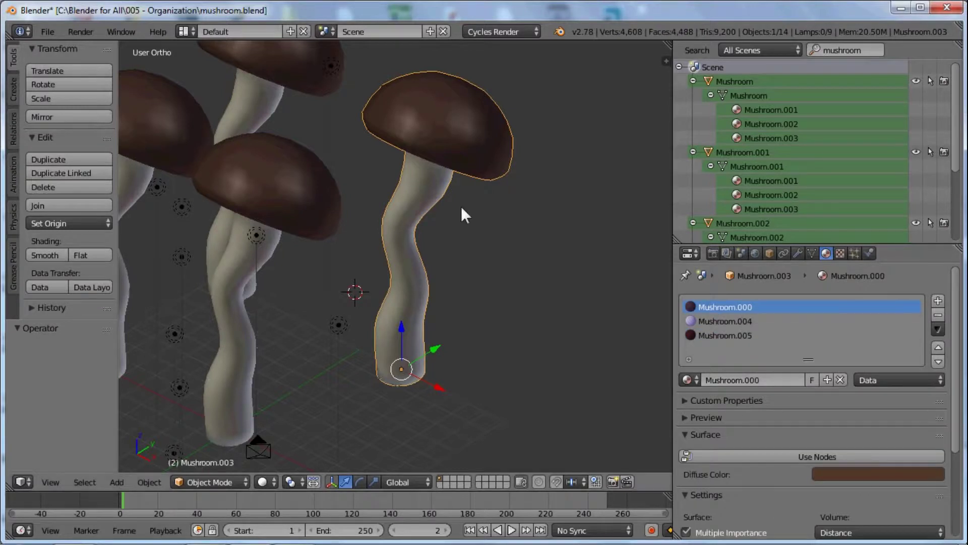
click(850, 475)
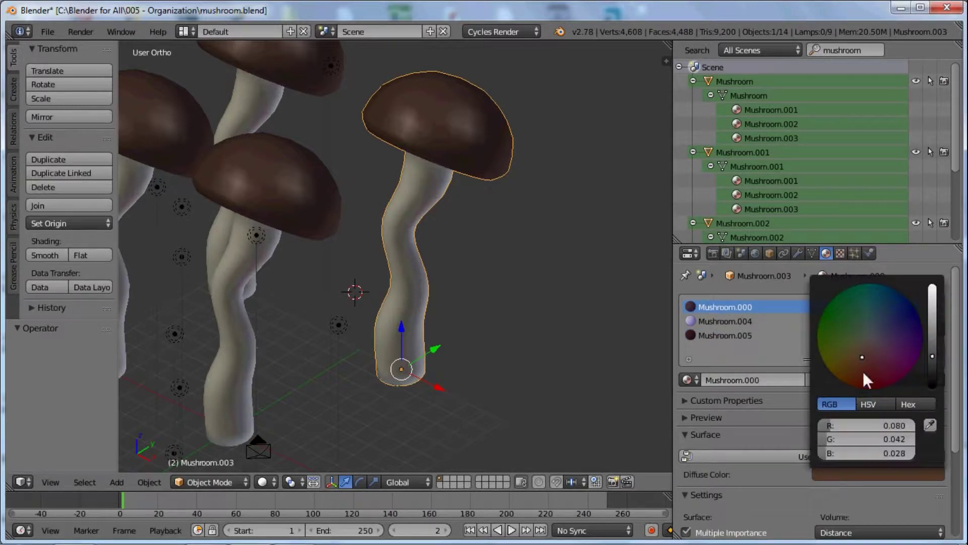
drag(861, 358, 867, 383)
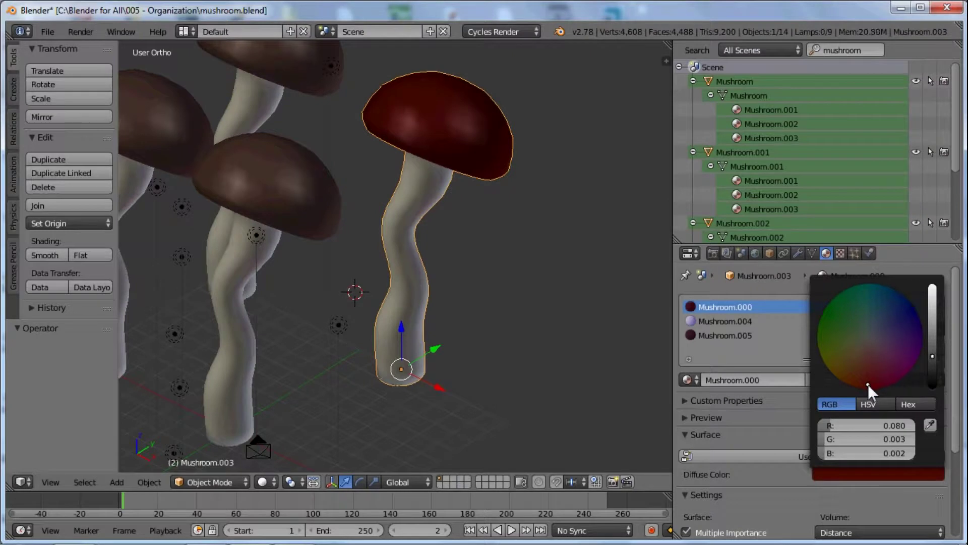
Step: Set Mushroom.004's diffuse color to light blue, about R 0.195, G 0.493, B 0.523, and Mushroom.005's color to dark grayish purple
click(713, 321)
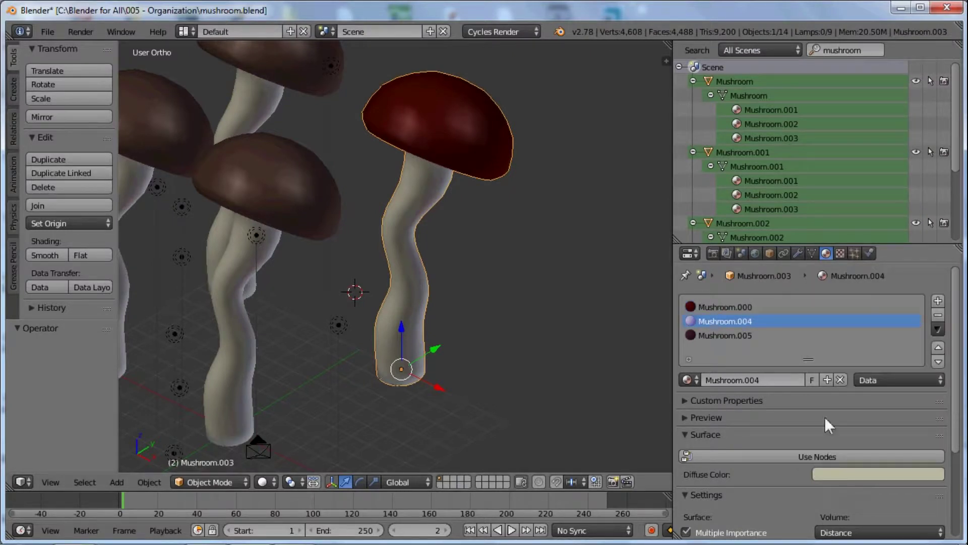
click(850, 472)
mouse_move(859, 350)
mouse_down()
mouse_move(860, 337)
mouse_move(879, 362)
mouse_move(871, 322)
mouse_up()
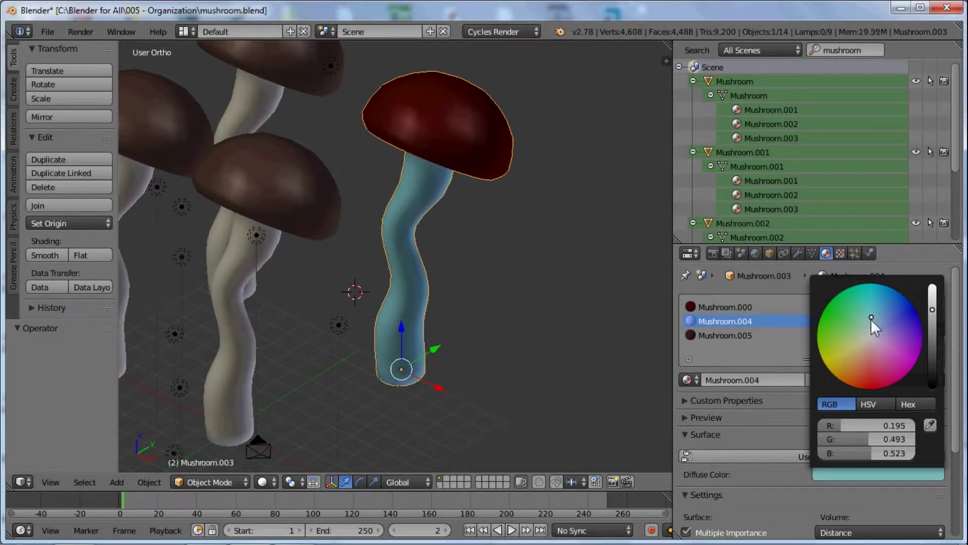
click(737, 335)
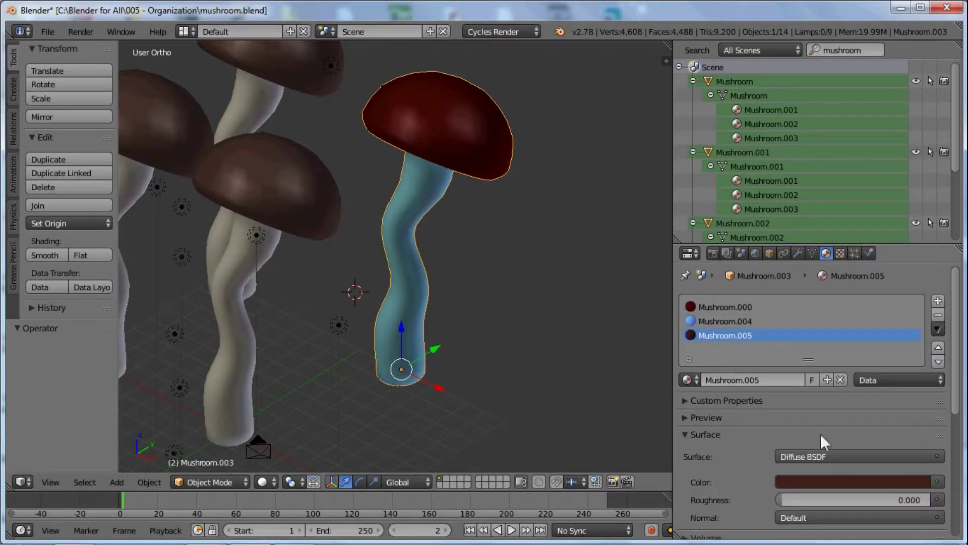
click(838, 480)
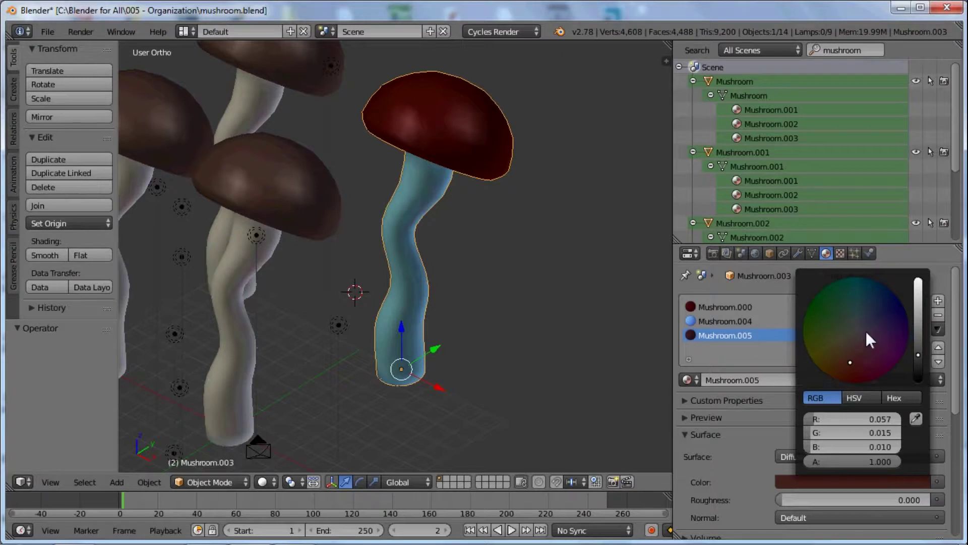
drag(866, 330, 864, 325)
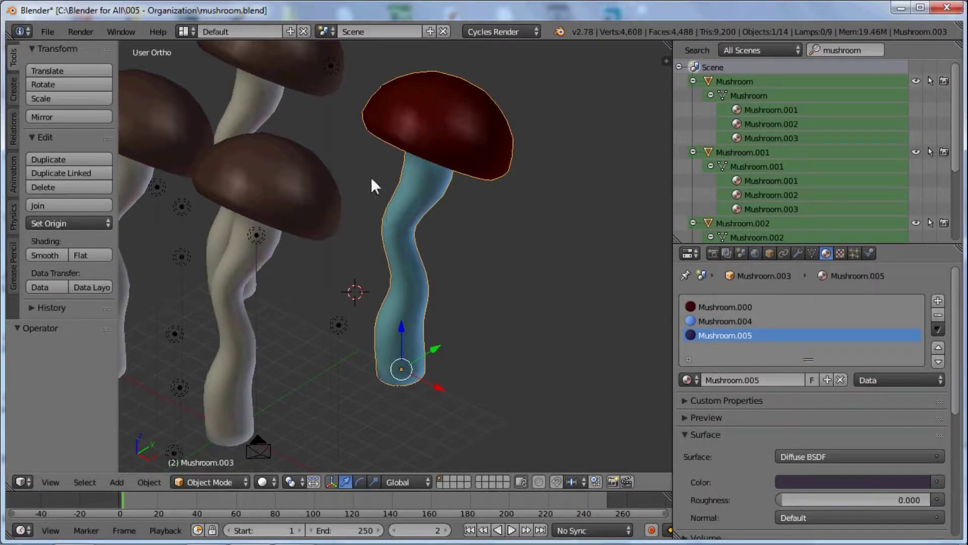
Step: Select the rear mushroom, Mushroom.002, and make its cap, stem and underside materials single-user copies
middle_drag(372, 179, 402, 124)
middle_drag(379, 174, 315, 129)
right_click(316, 111)
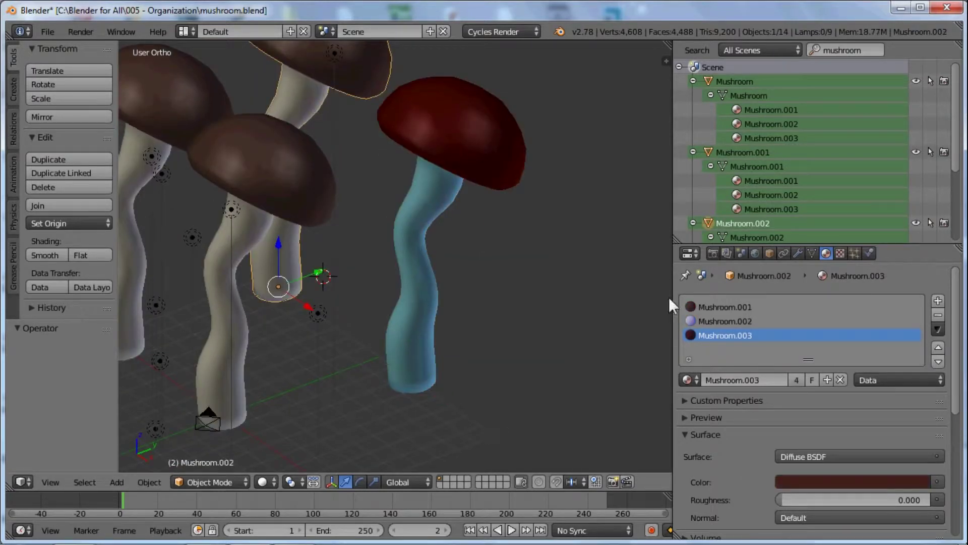
click(739, 306)
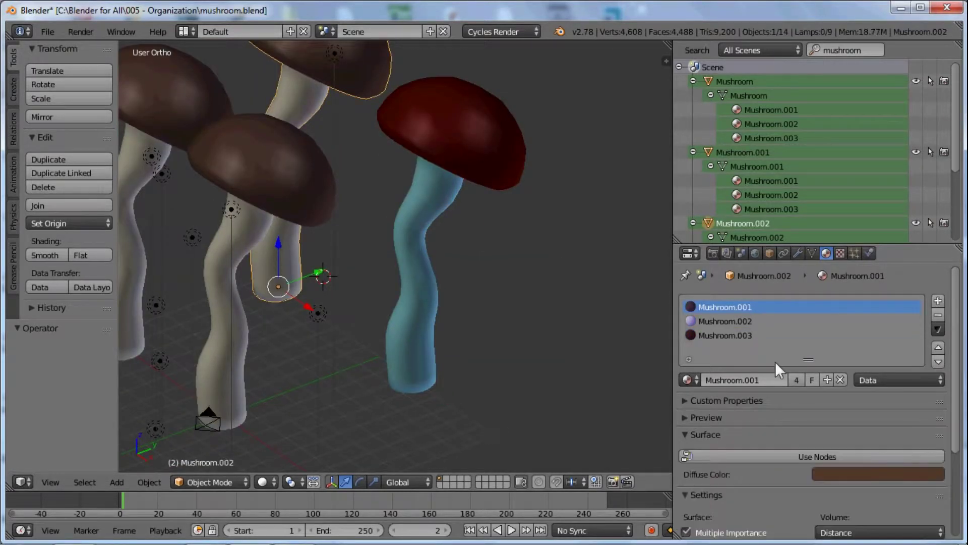
click(797, 380)
click(724, 323)
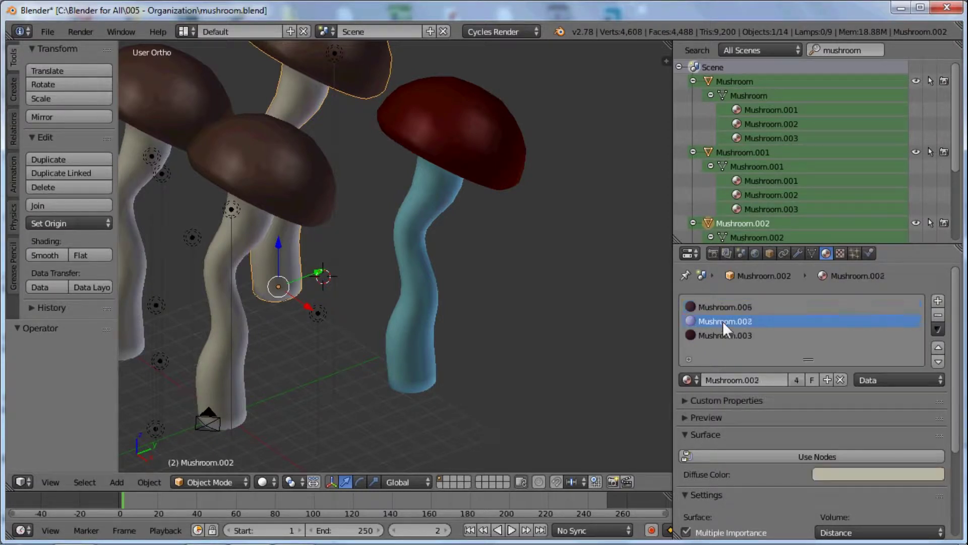
click(796, 379)
click(734, 335)
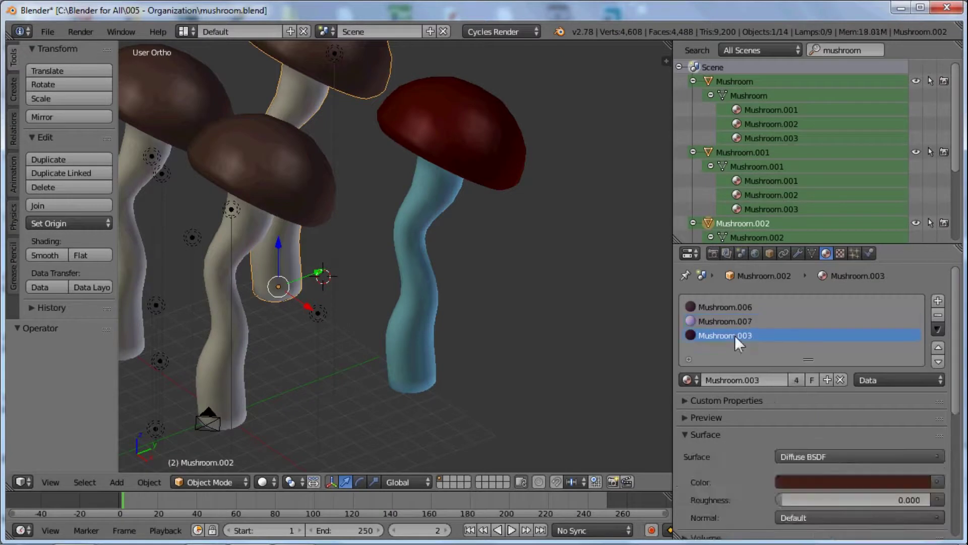
click(793, 380)
Step: Set Mushroom.006's diffuse color to dark blue, about R 0.006, G 0.012, B 0.080, and Mushroom.007's diffuse color to orange-red
click(725, 310)
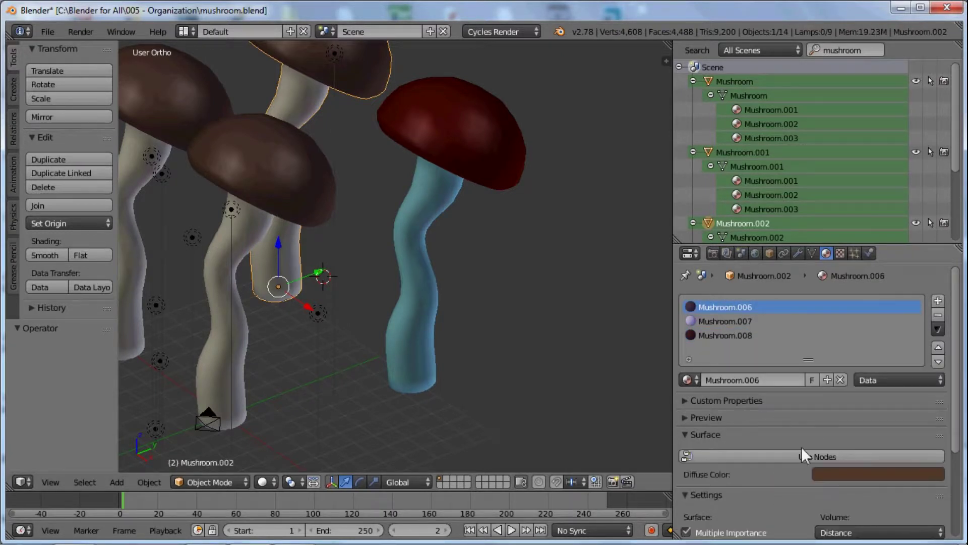
click(834, 477)
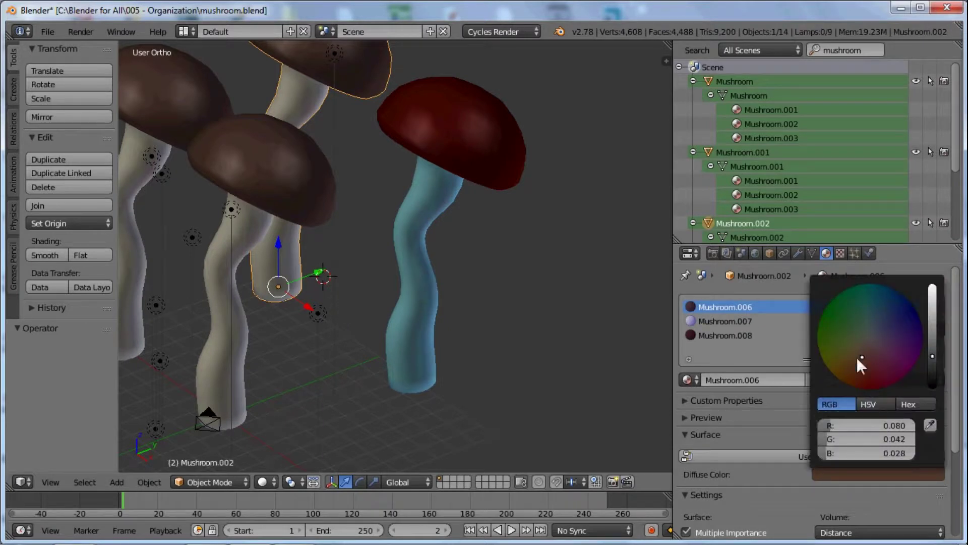
drag(902, 334, 900, 307)
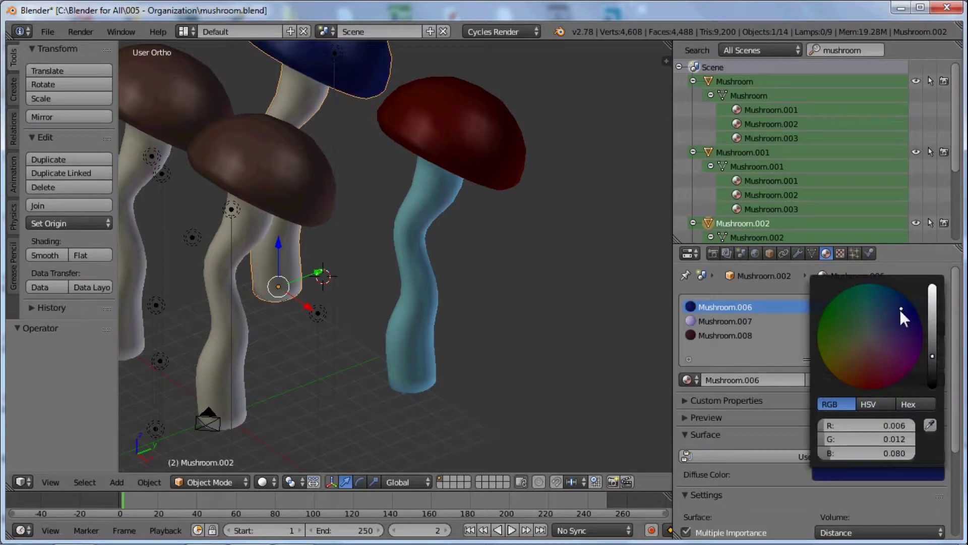
click(717, 321)
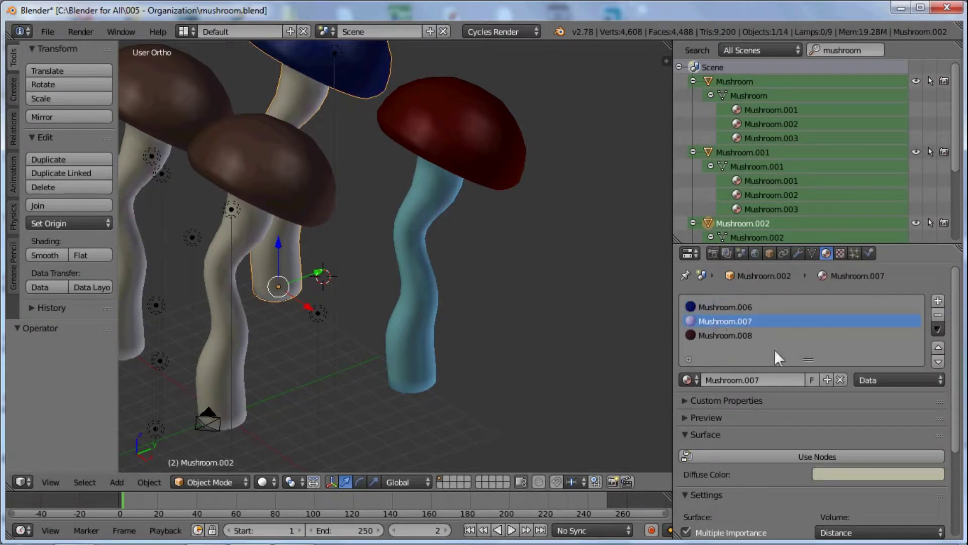
click(845, 475)
drag(858, 365, 863, 377)
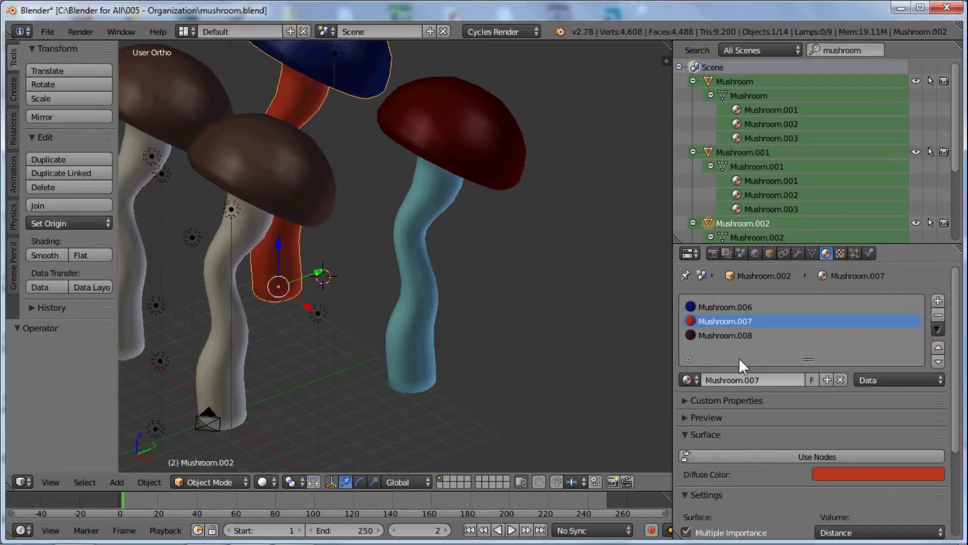
Step: Set the surface color of the same mushroom's third material, Mushroom.008, to dark purple
click(737, 334)
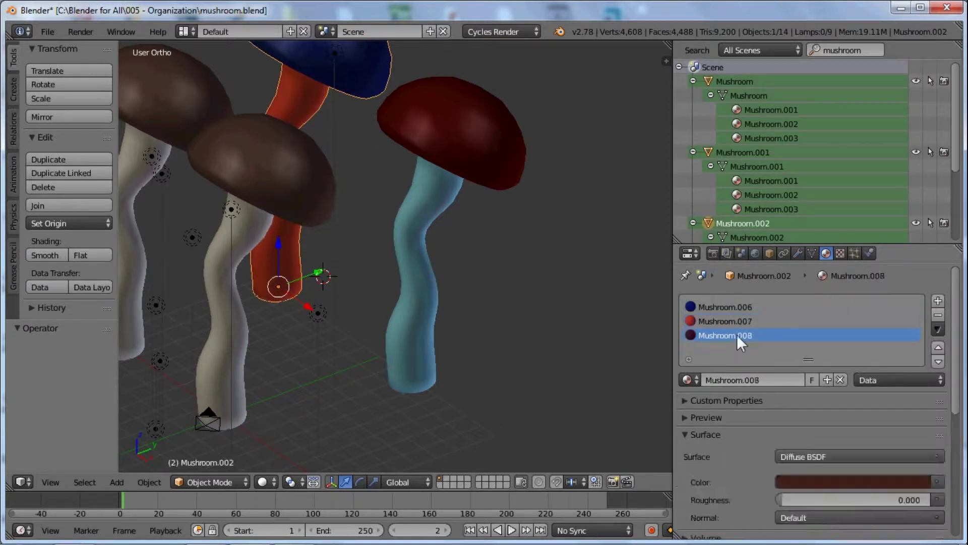
click(836, 485)
click(876, 355)
drag(876, 355, 890, 328)
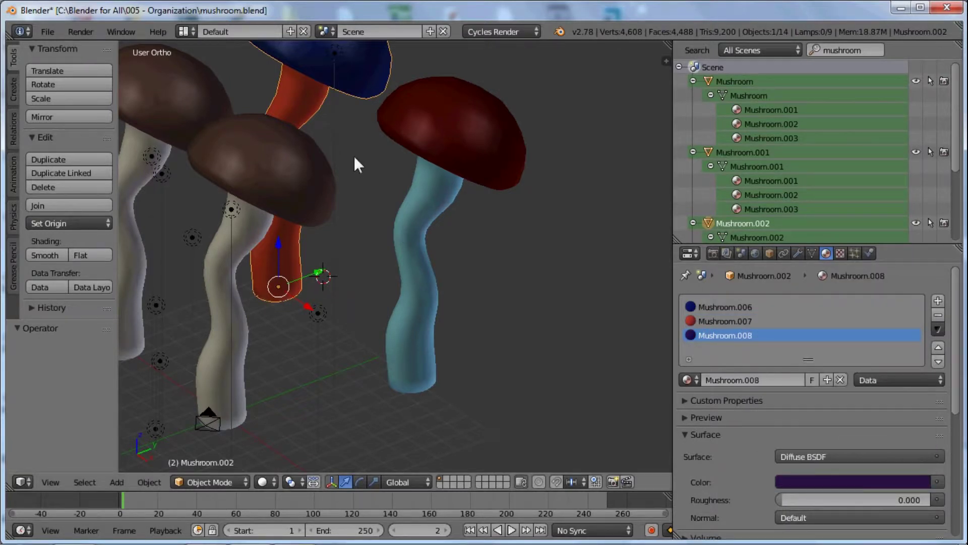
Step: Copy the surface color to the viewport color for Mushroom.008 and for the red-capped mushroom's underside material
middle_drag(353, 155, 391, 121)
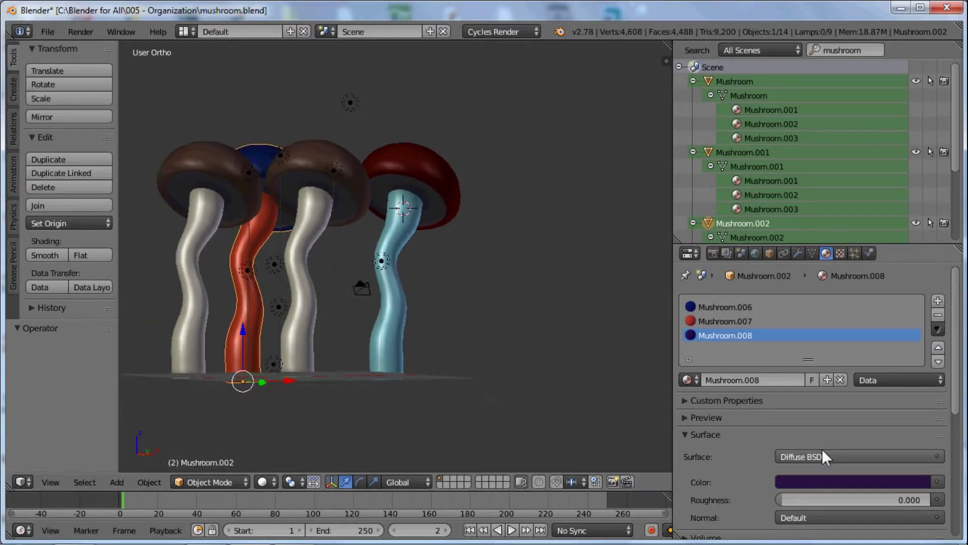
scroll(821, 448, down, 8)
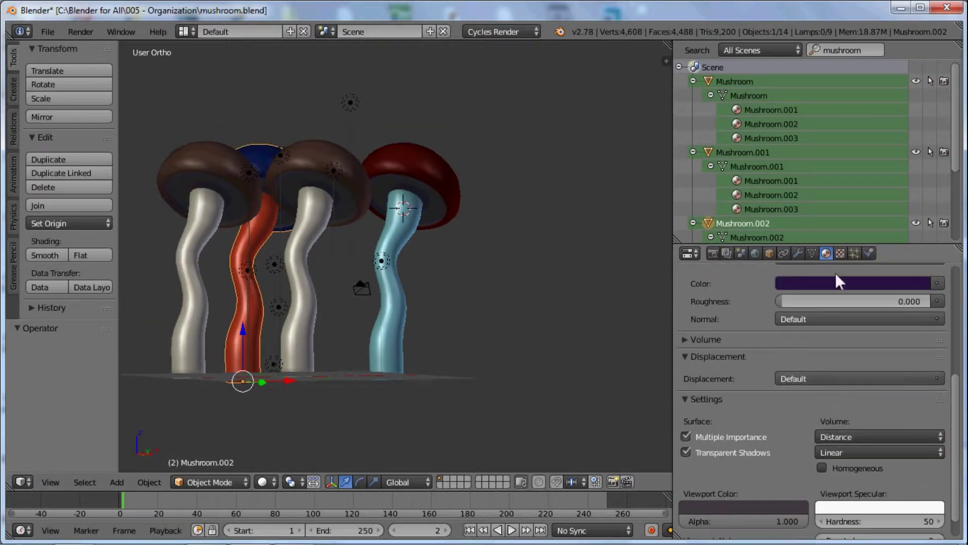
key(ctrl+c)
key(ctrl+v)
right_click(410, 211)
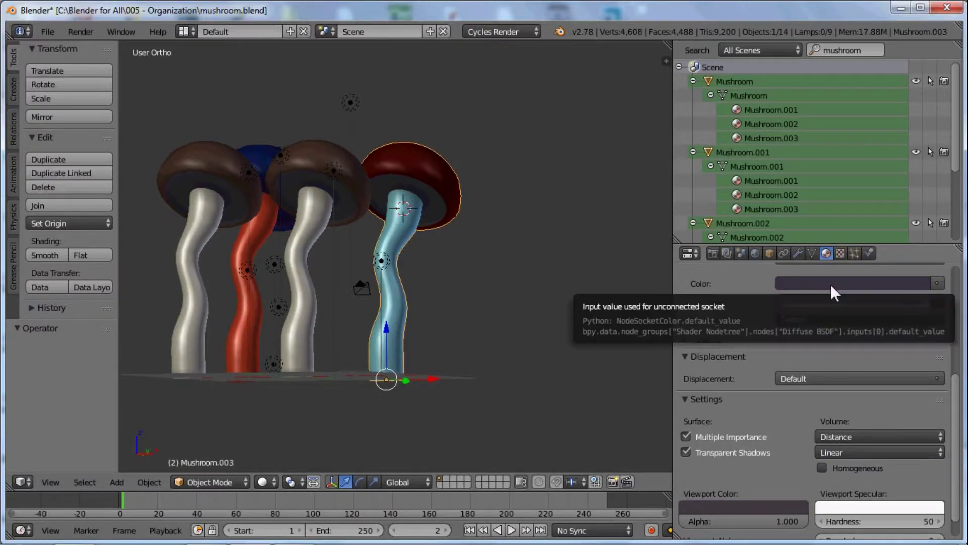
key(ctrl+v)
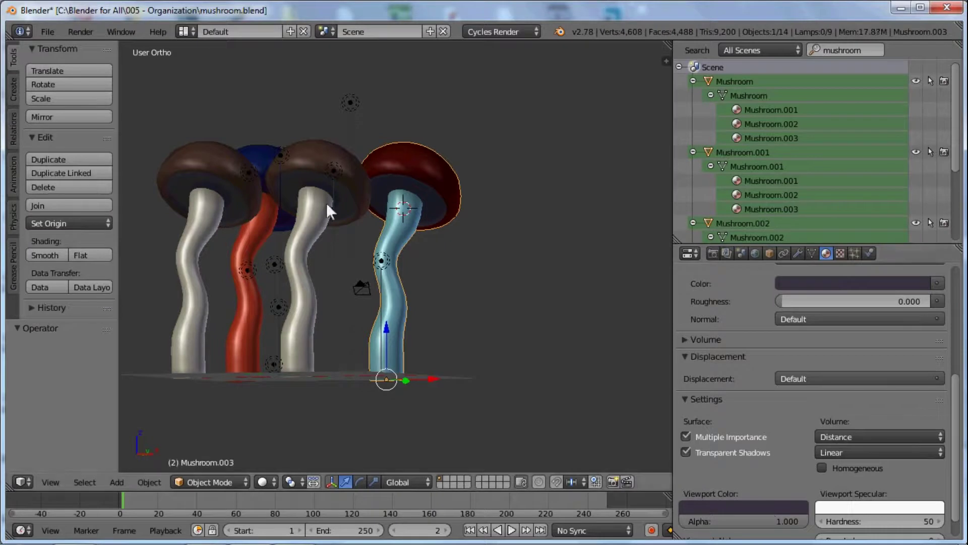
Step: Select the brown-capped mushroom Mushroom.001 and make all three of its materials single-user copies
middle_drag(325, 201, 197, 185)
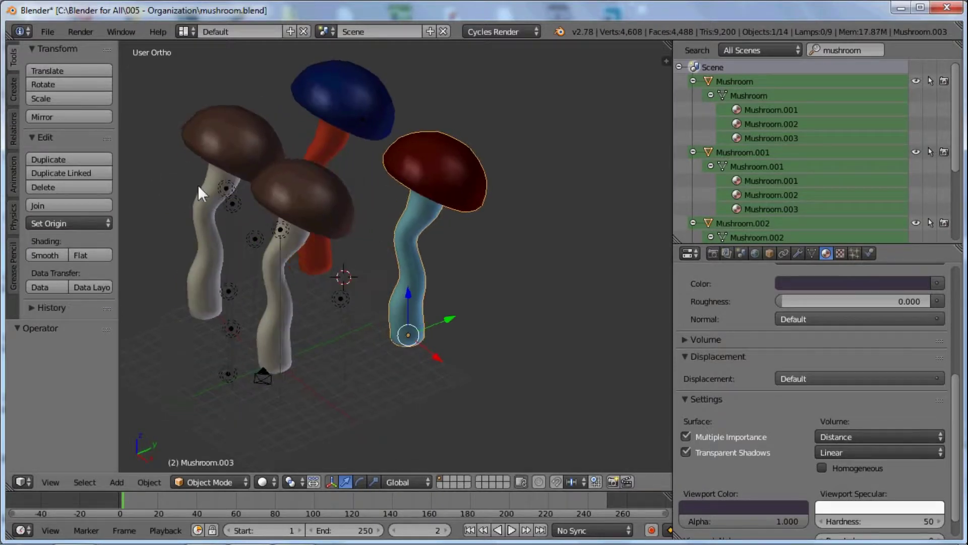
right_click(212, 141)
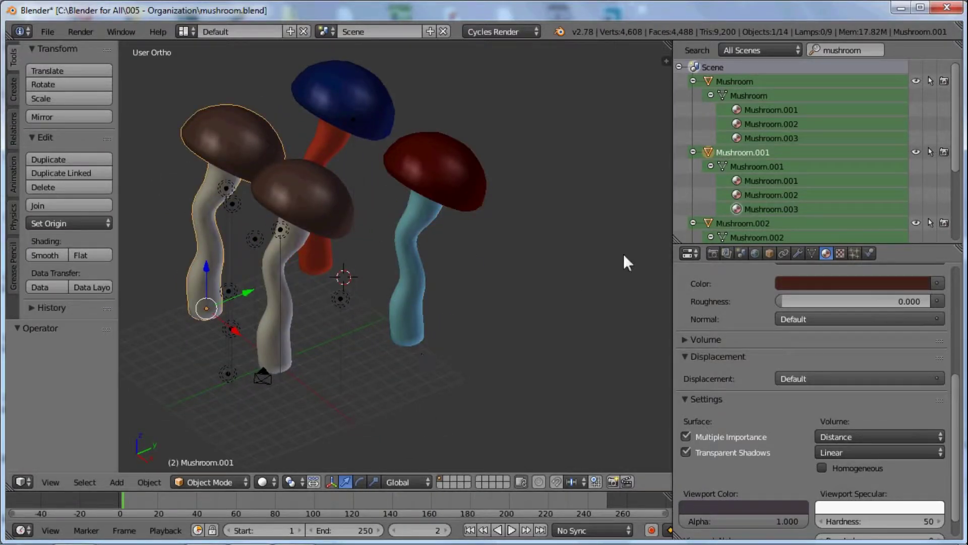
scroll(908, 383, up, 8)
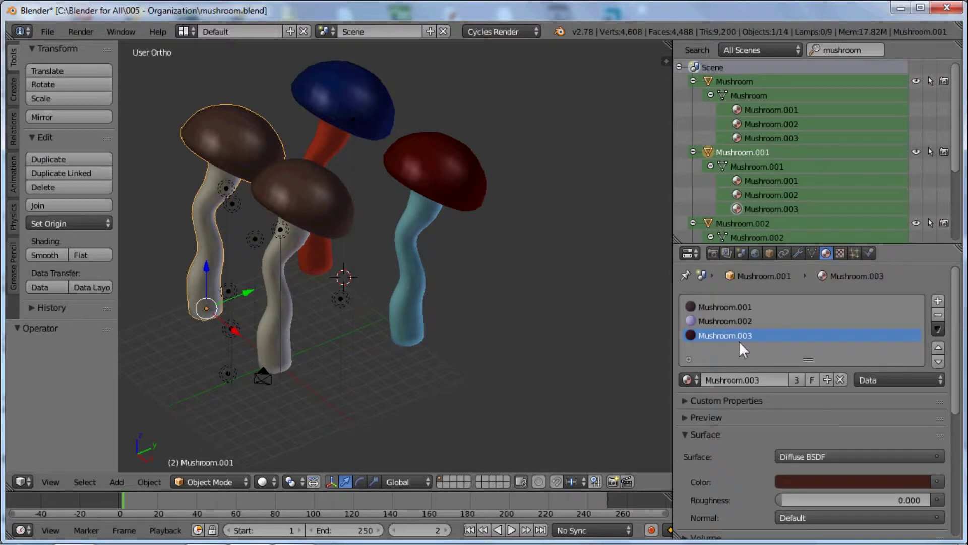
click(711, 306)
click(795, 379)
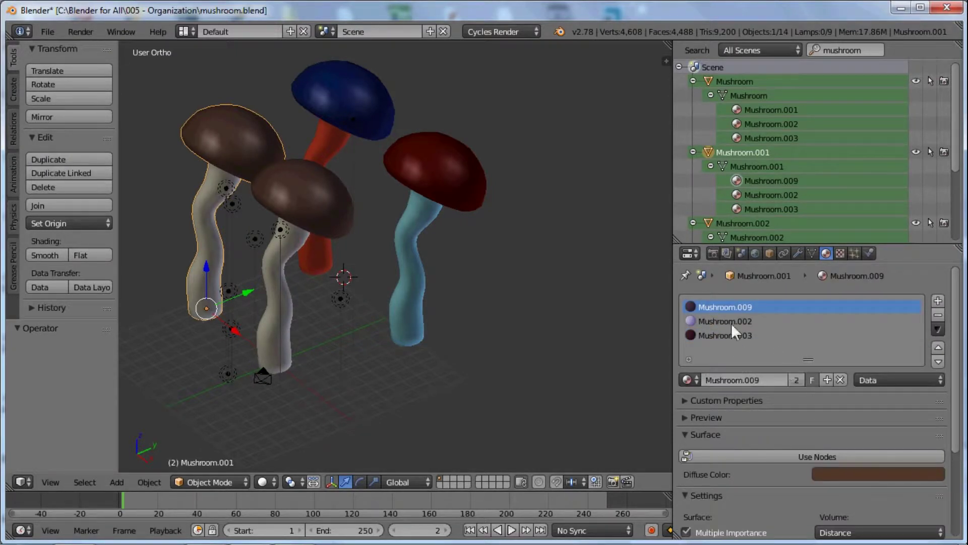
click(728, 322)
click(795, 379)
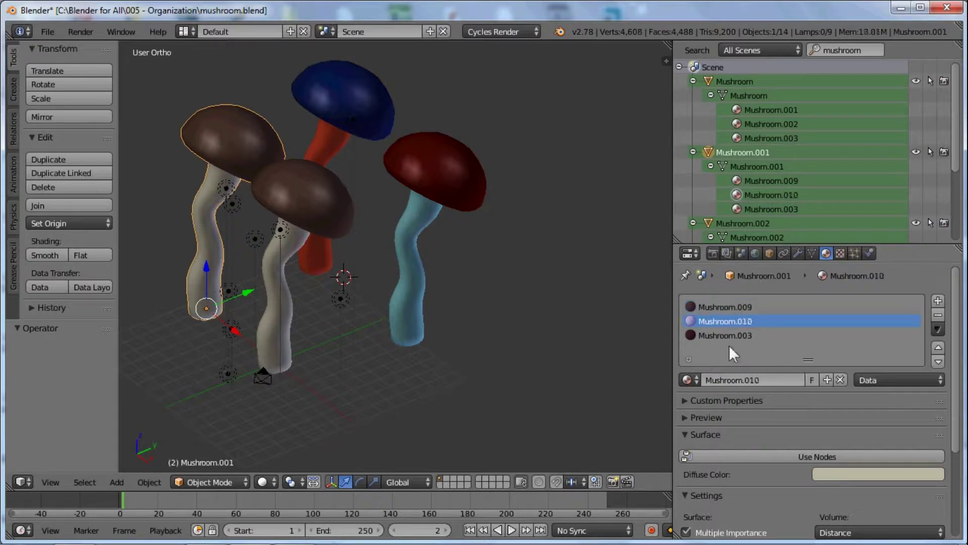
click(732, 332)
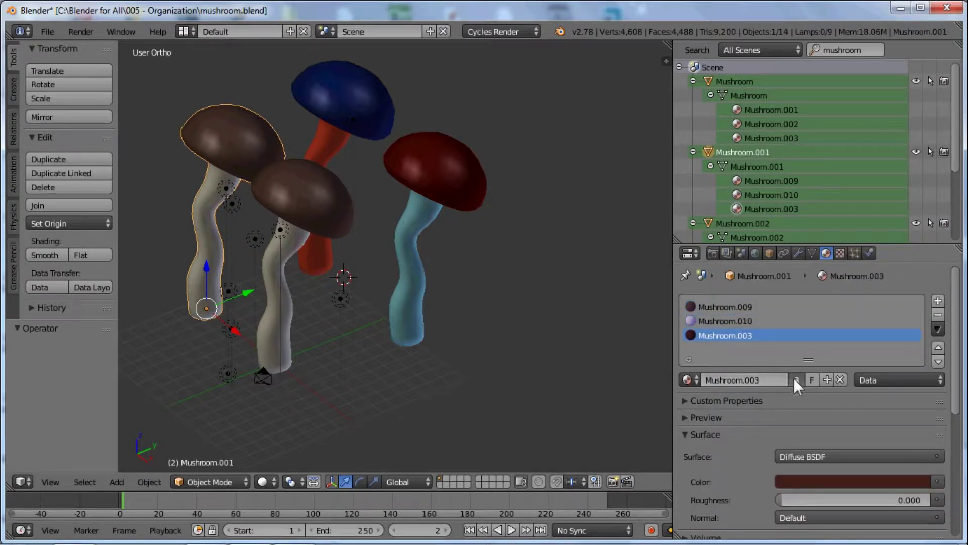
click(795, 379)
Step: Set Mushroom.009's diffuse color to dark green, about R 0.006, G 0.080, B 0.006, and Mushroom.010's diffuse color to magenta
click(734, 308)
click(832, 471)
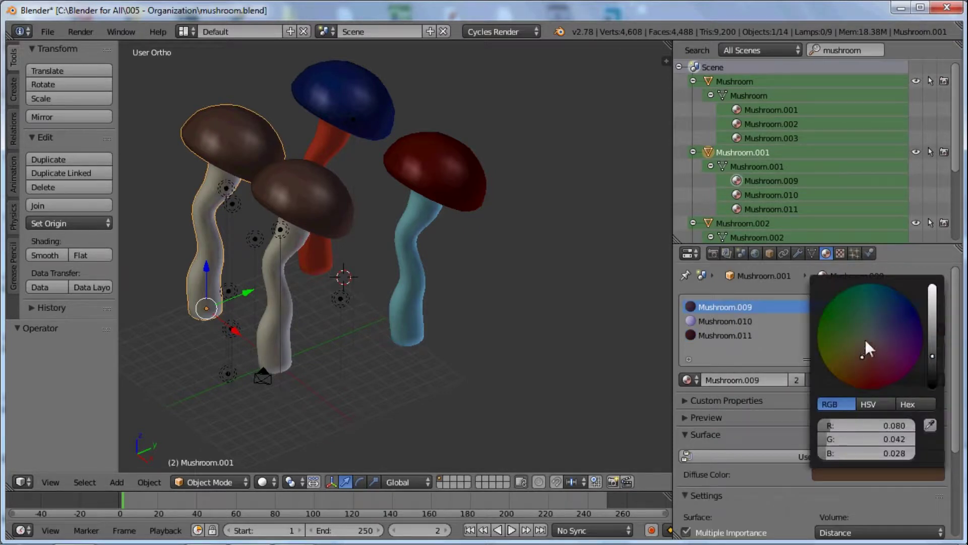
drag(864, 338, 833, 315)
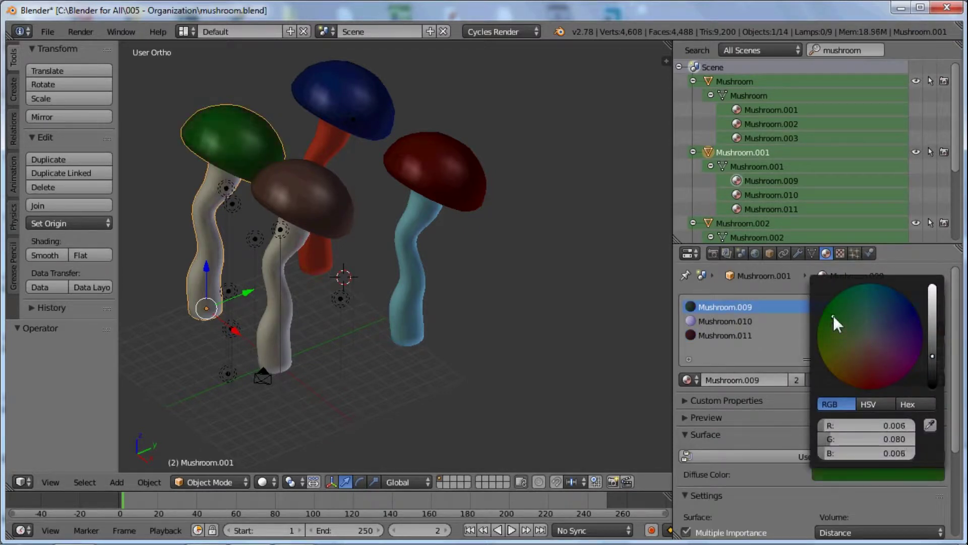
click(715, 321)
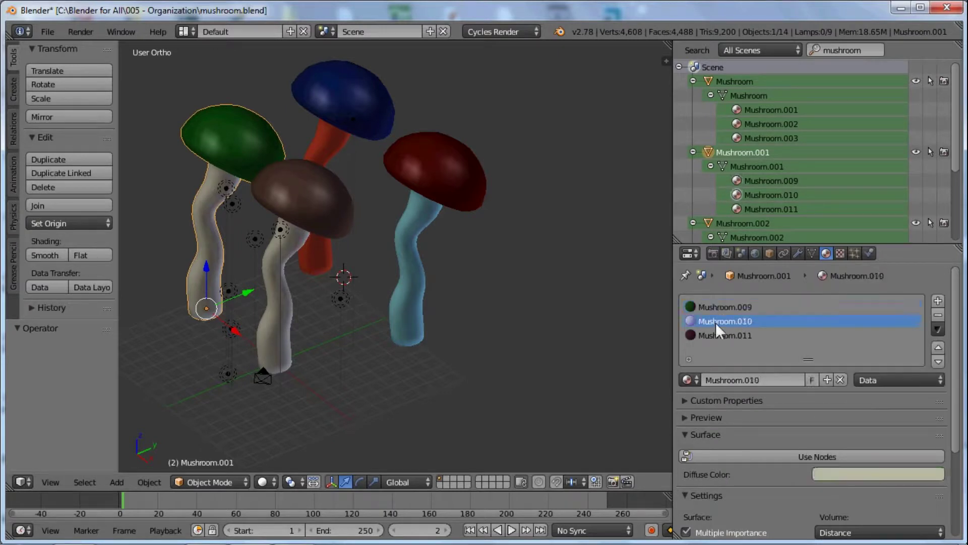
click(851, 474)
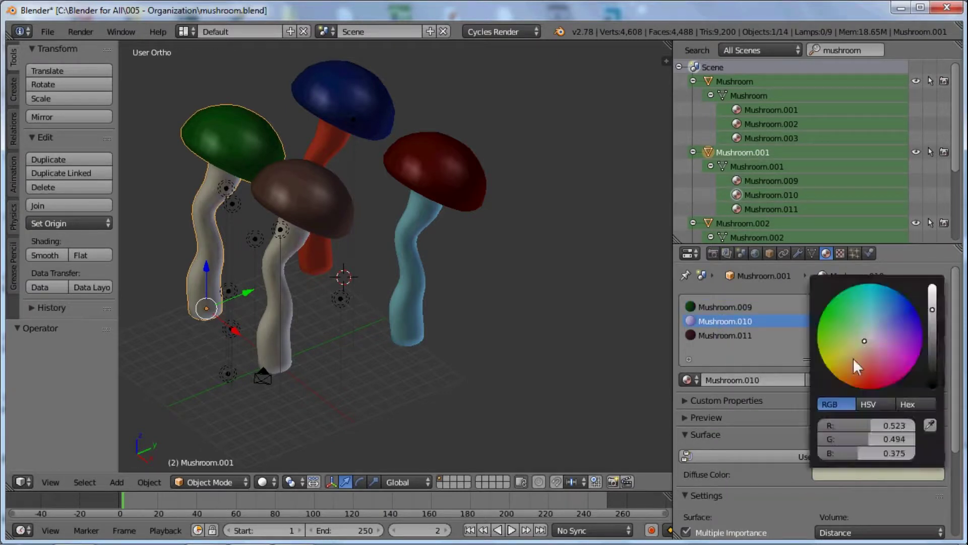
drag(899, 344, 891, 372)
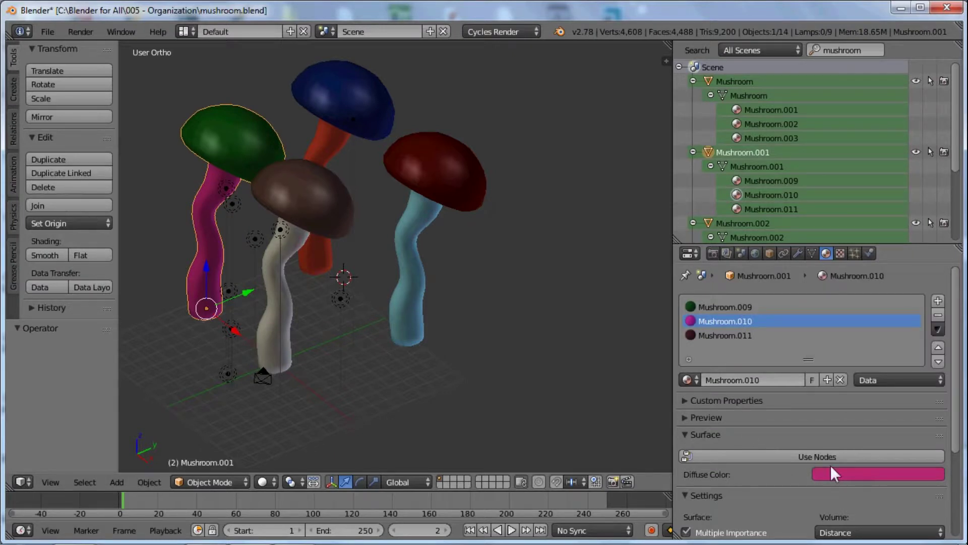
Step: Set Mushroom.011's surface color to dark blue and copy that color to its viewport color
click(719, 333)
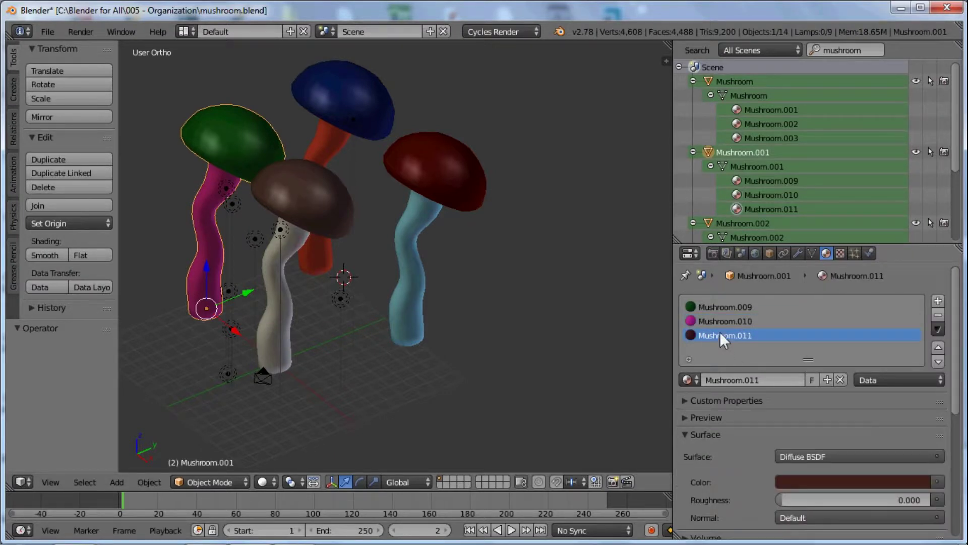
click(822, 480)
drag(852, 329, 890, 308)
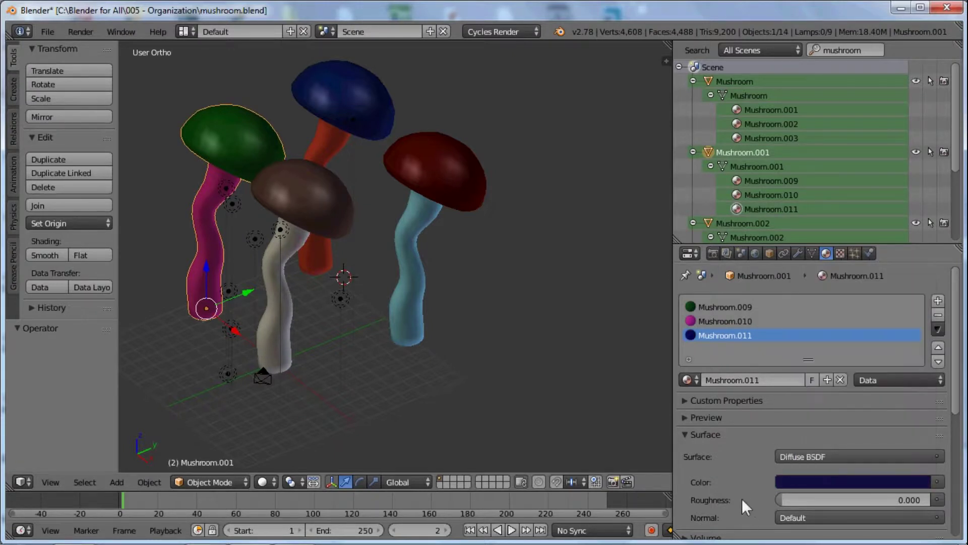
scroll(779, 455, down, 6)
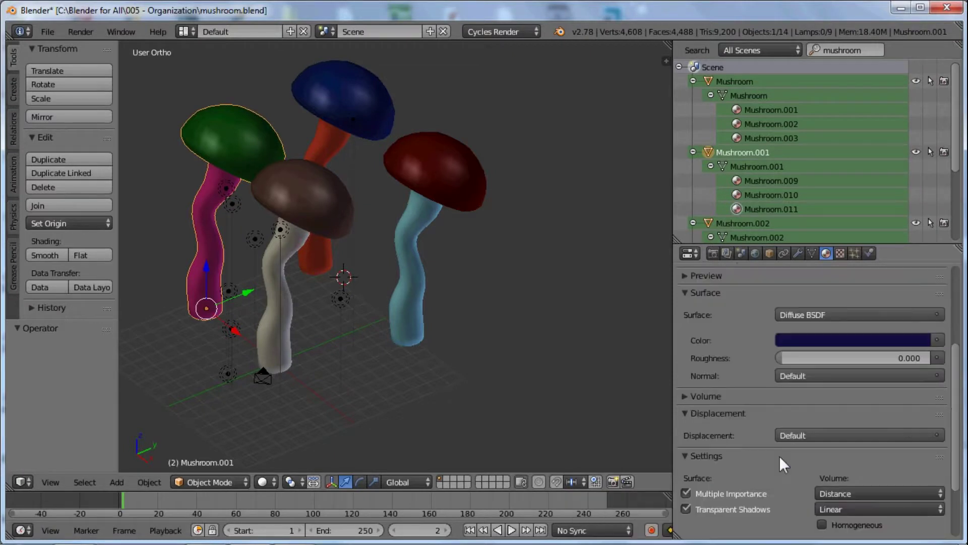
scroll(761, 470, down, 4)
key(ctrl+v)
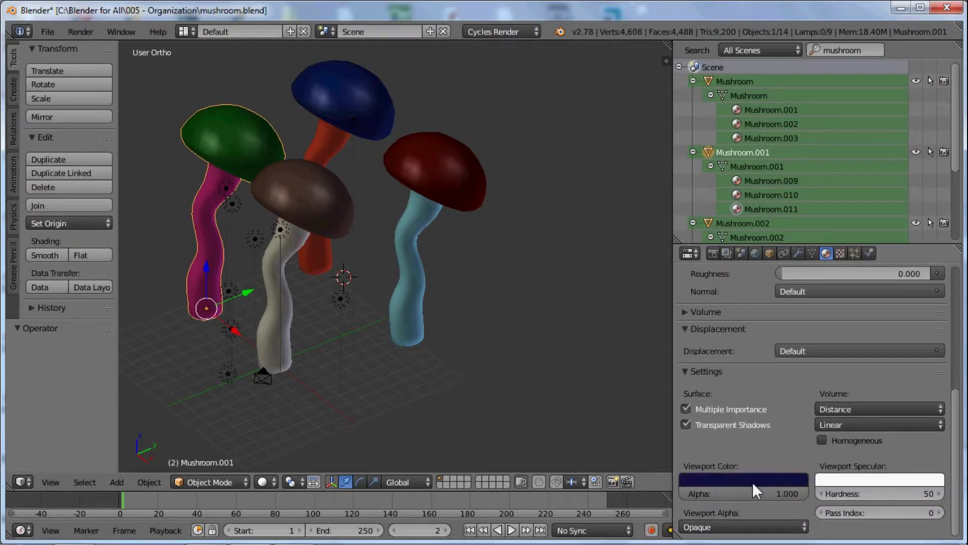
Step: Rotate the red-capped mushroom about 93° around the global Z axis and apply its rotation
middle_drag(256, 253, 228, 192)
key(a)
middle_drag(304, 218, 317, 265)
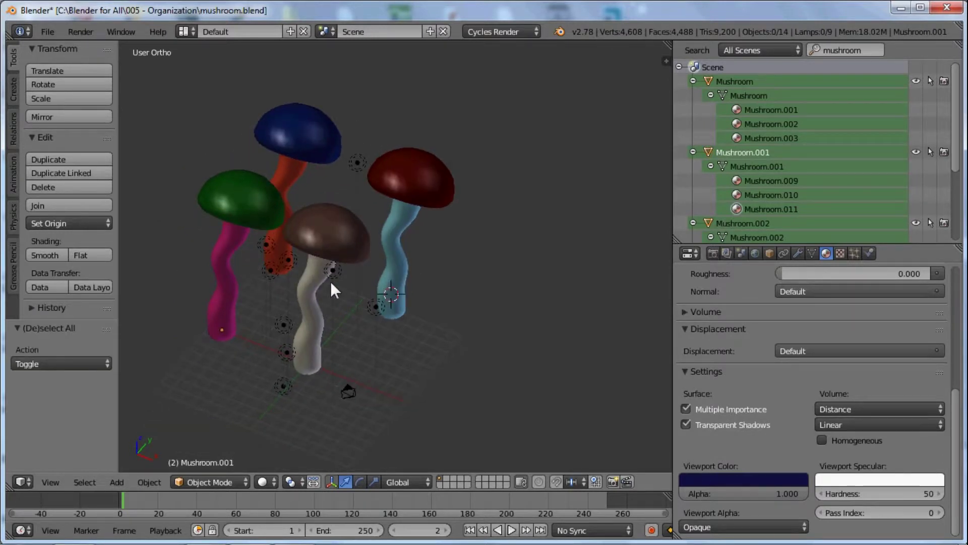
right_click(395, 267)
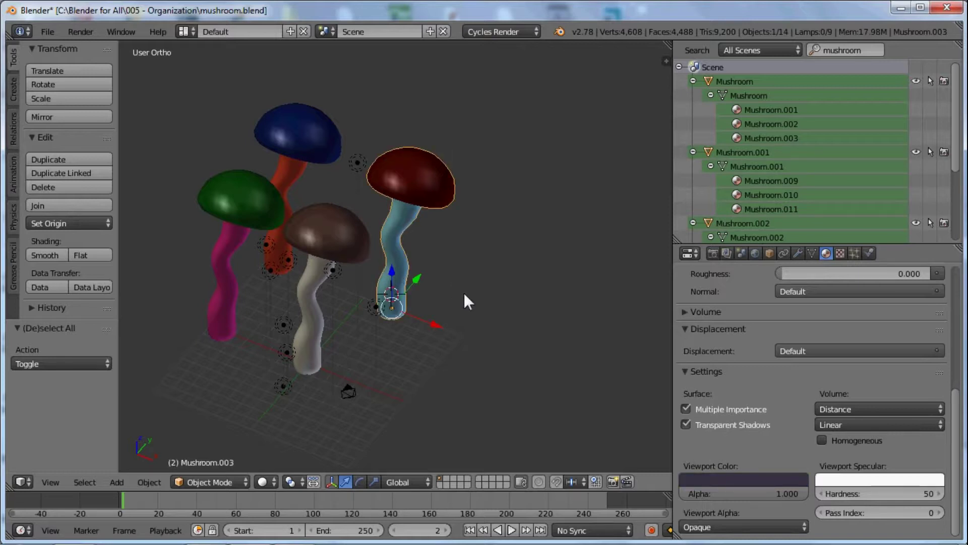
key(r)
key(z)
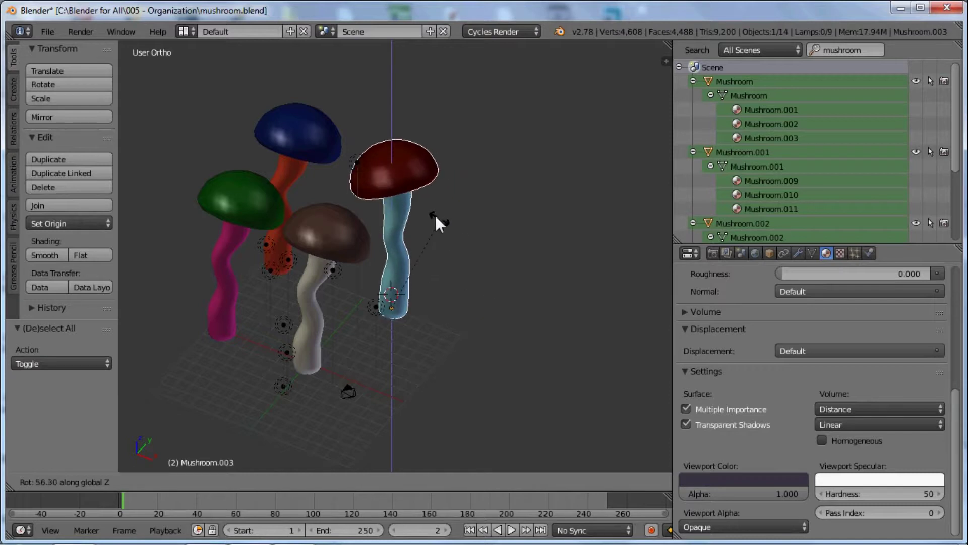
click(405, 218)
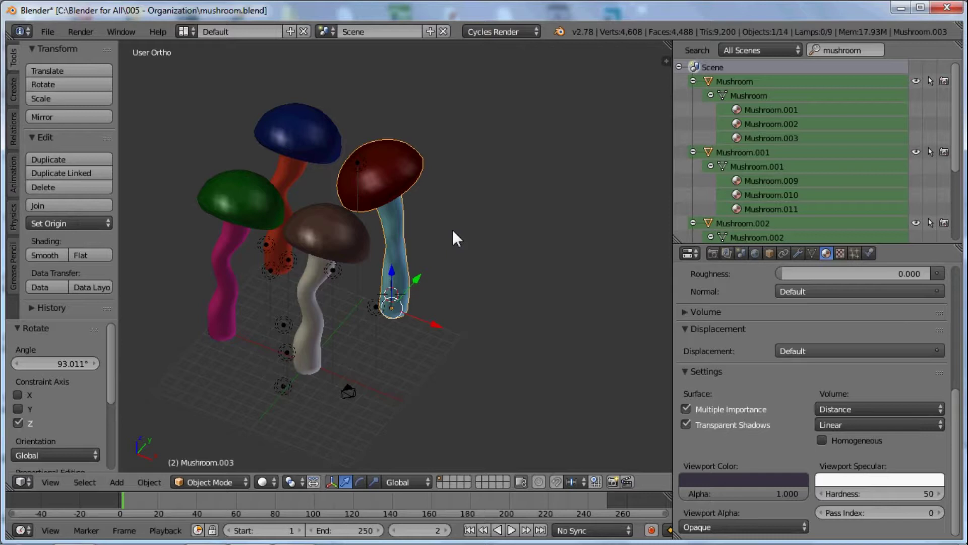
key(shift+a)
key(Escape)
key(ctrl+a)
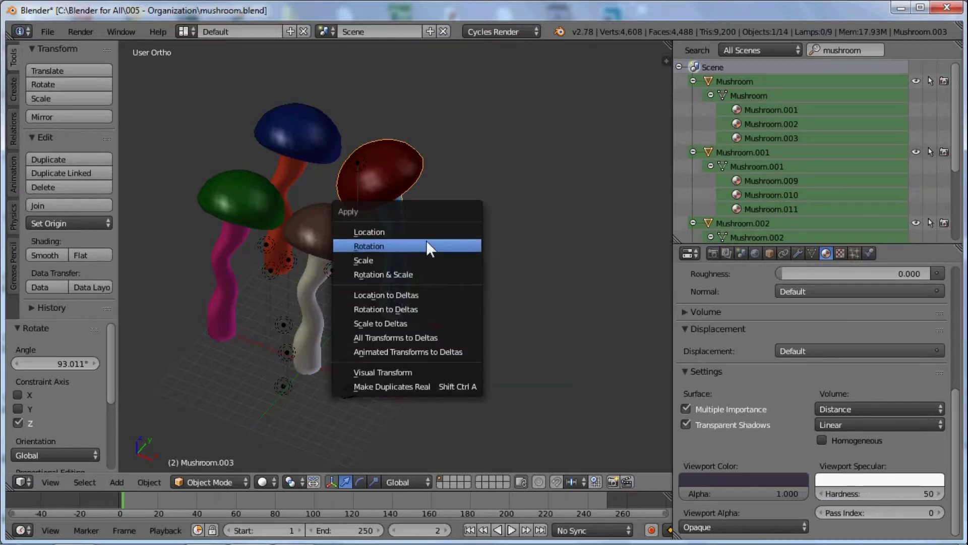
click(412, 245)
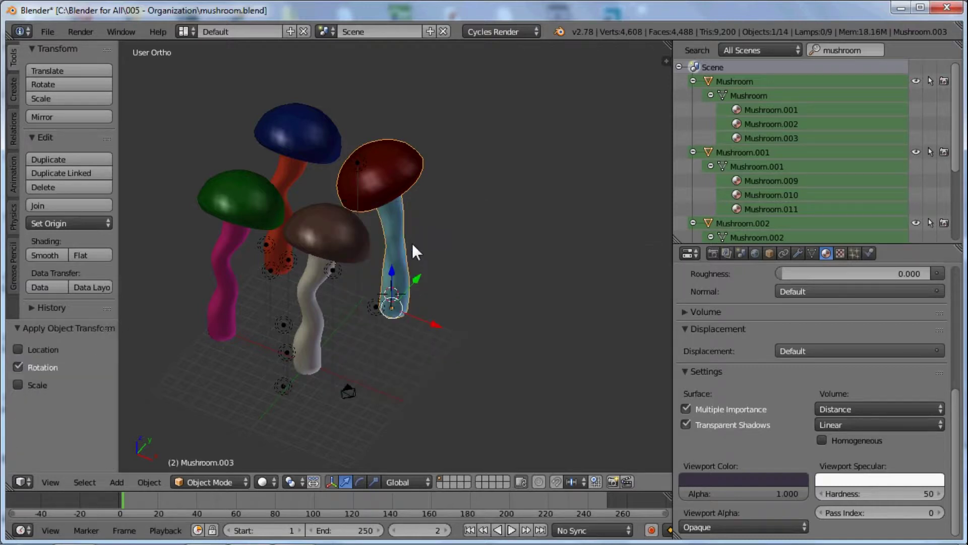
Step: Rotate the blue-capped mushroom about -41° around the global Z axis and apply its rotation
right_click(280, 143)
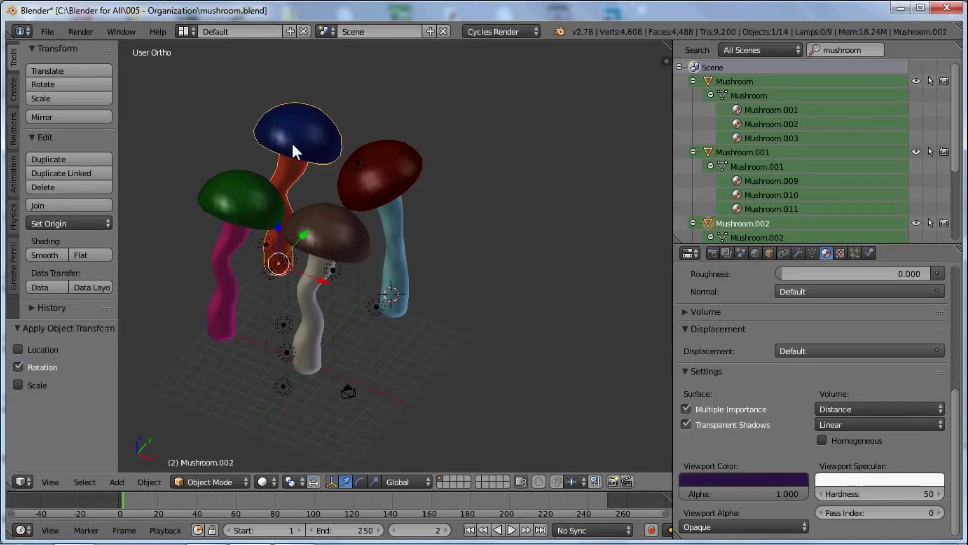
key(r)
key(z)
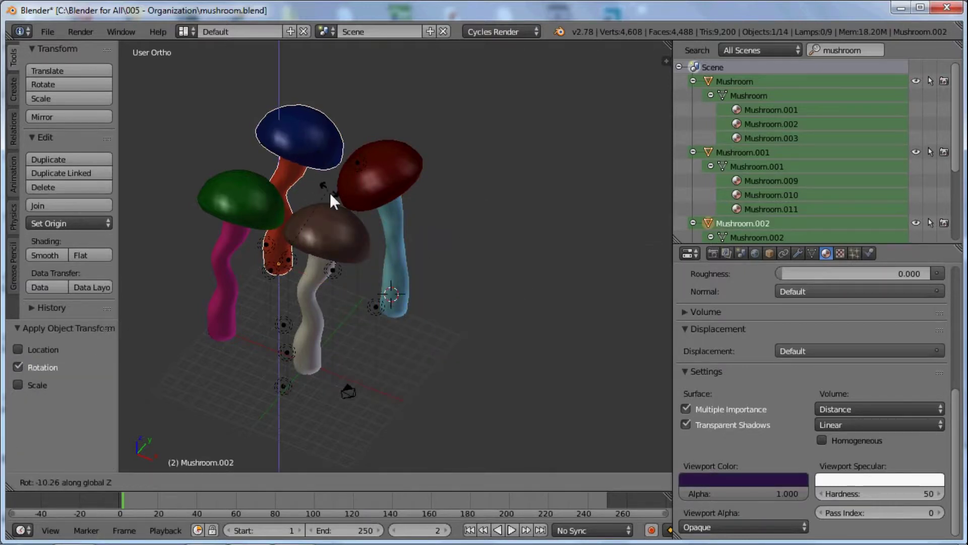
click(325, 240)
key(ctrl+a)
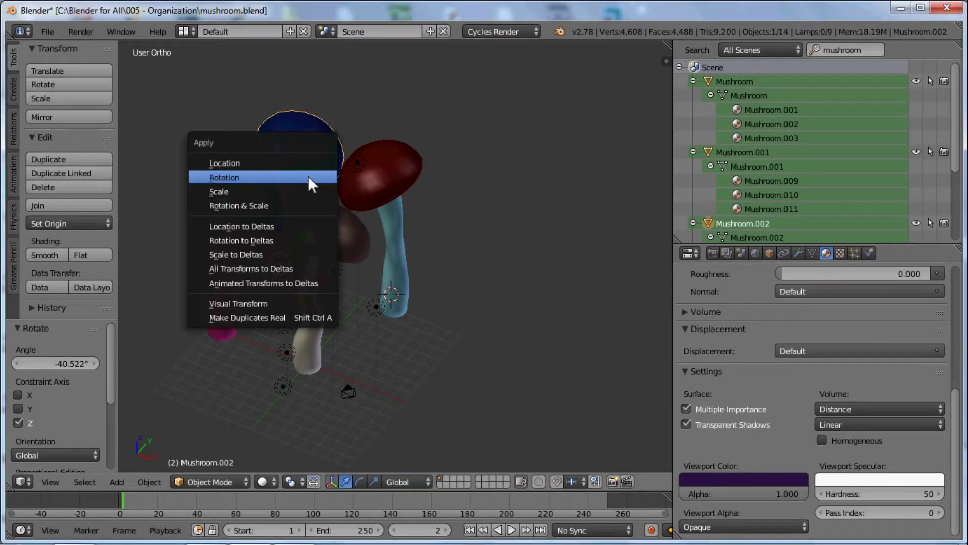
click(306, 177)
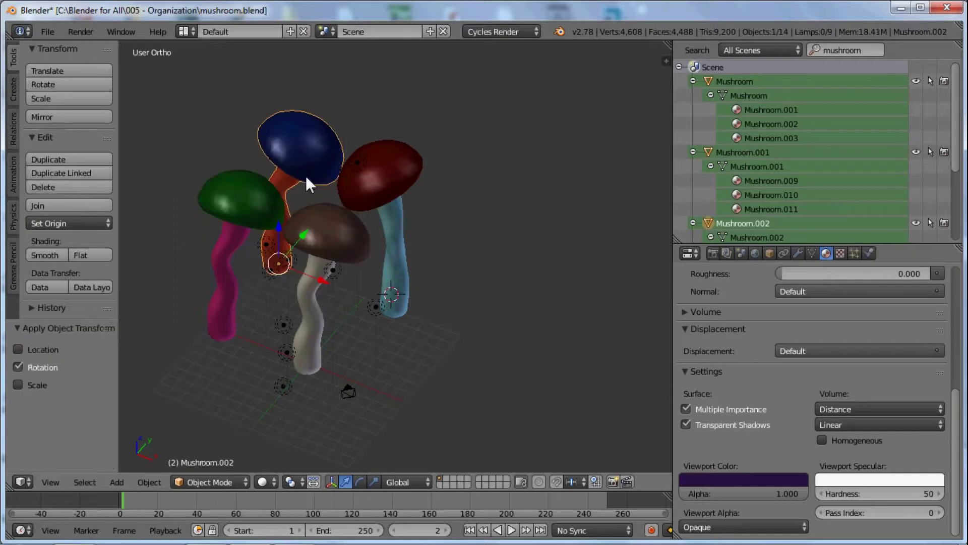
Step: Rotate the green-capped mushroom about -171° around the global Z axis and apply its rotation
right_click(239, 213)
key(r)
key(z)
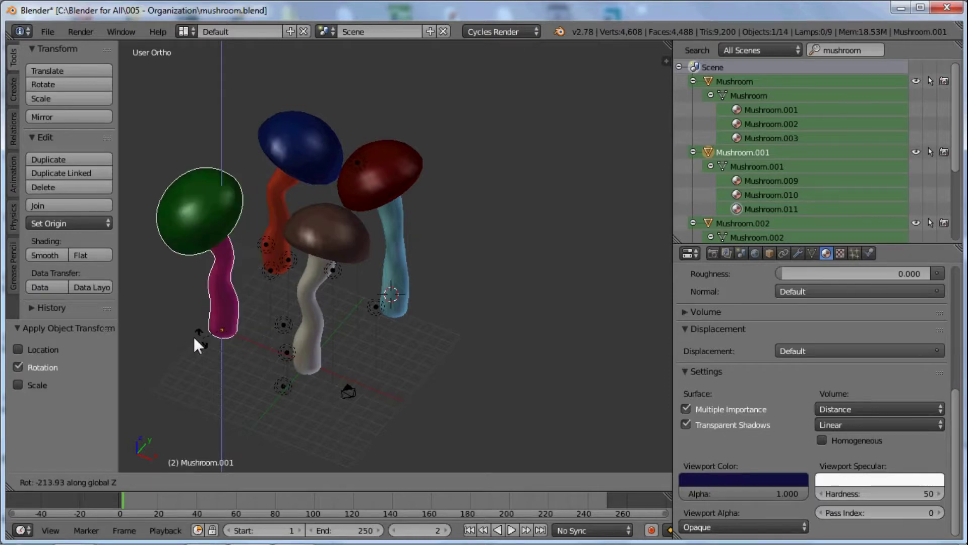
click(216, 348)
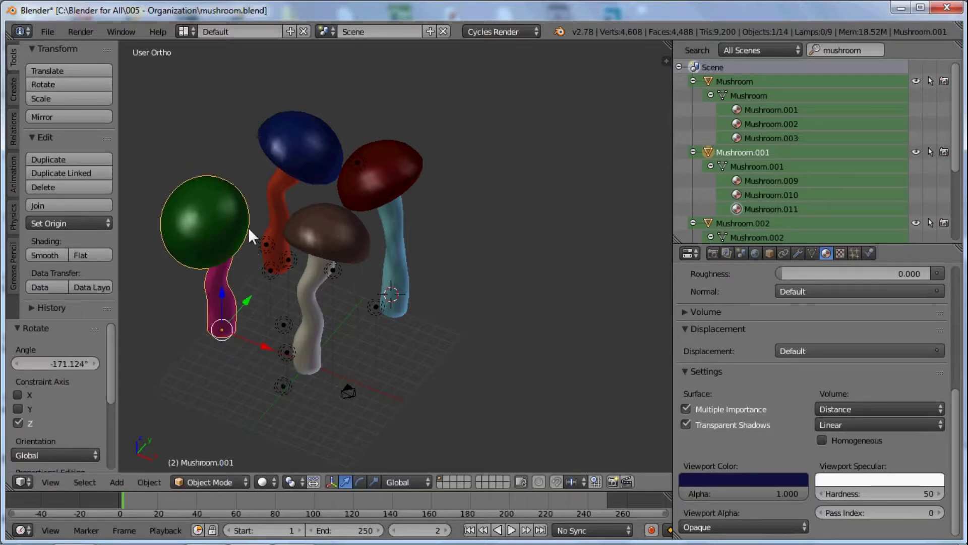
key(ctrl+a)
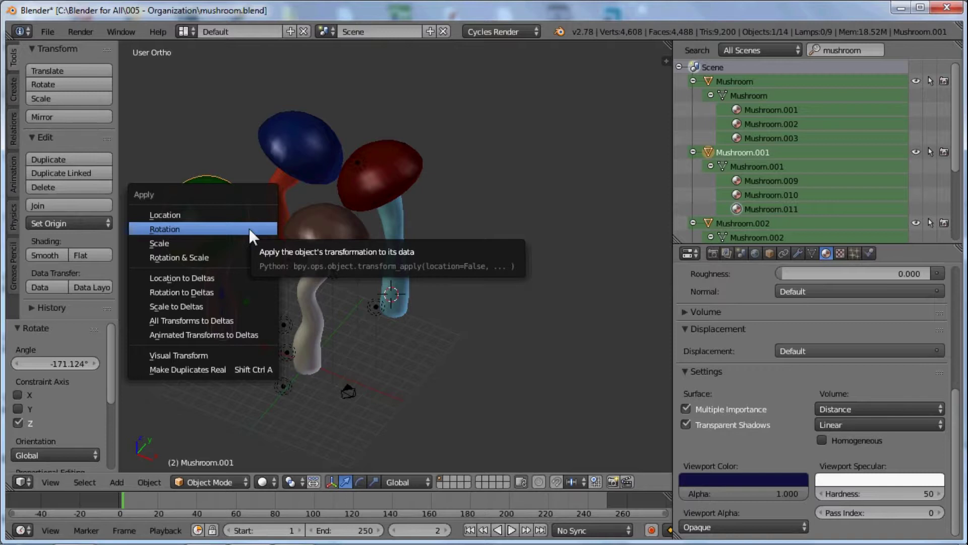
click(249, 228)
Step: Inspect the orientation of all four mushrooms from several viewing angles with nothing selected
key(a)
middle_drag(301, 230, 301, 205)
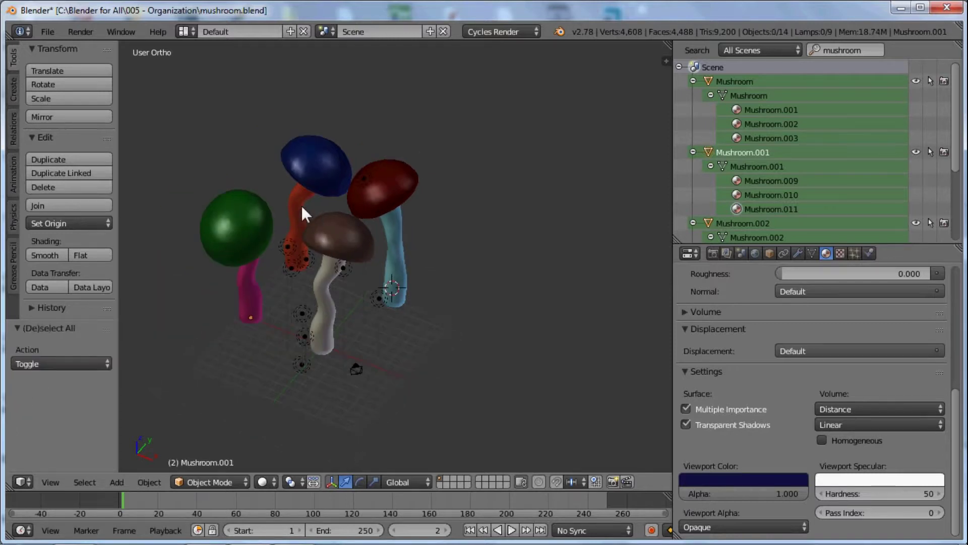
middle_drag(335, 278, 435, 277)
middle_drag(398, 315, 407, 315)
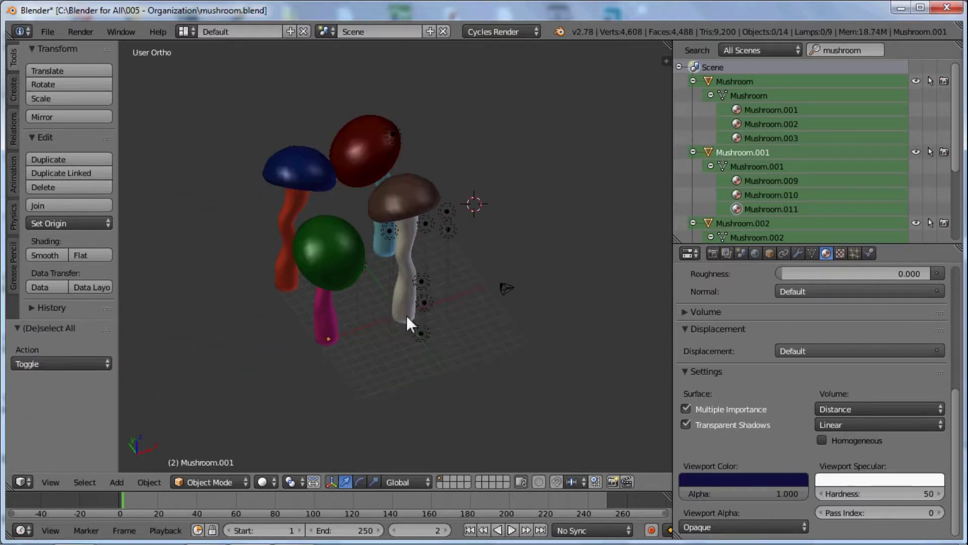
right_click(317, 314)
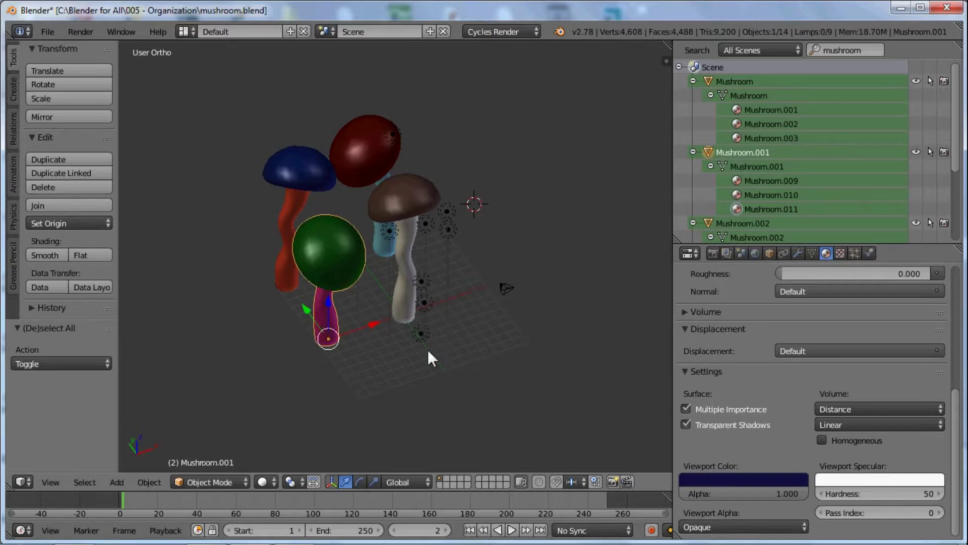
middle_drag(427, 358, 377, 373)
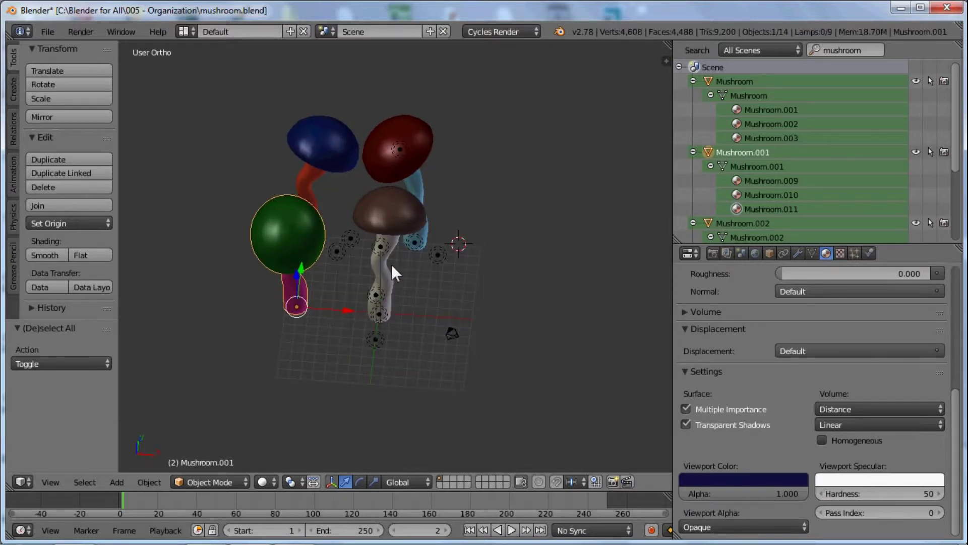
key(a)
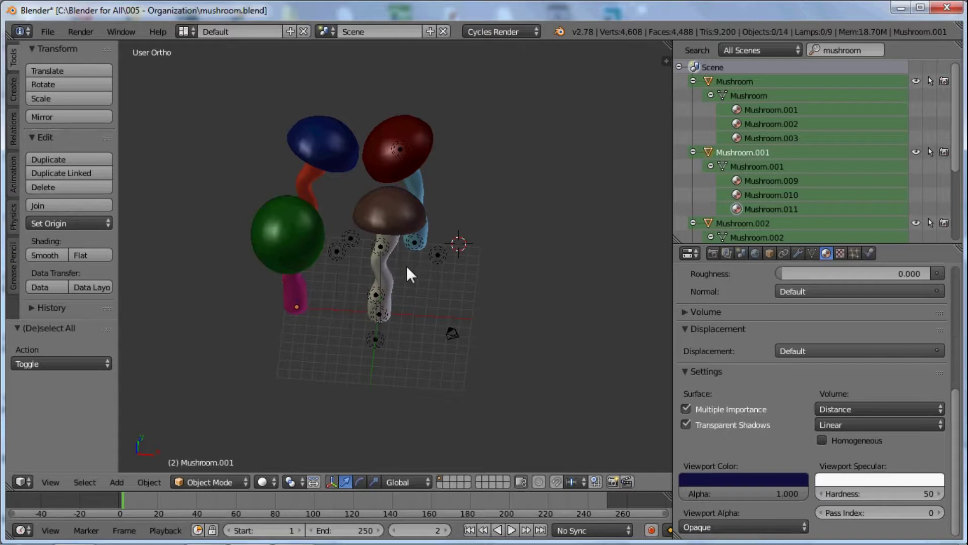
middle_drag(433, 291, 383, 311)
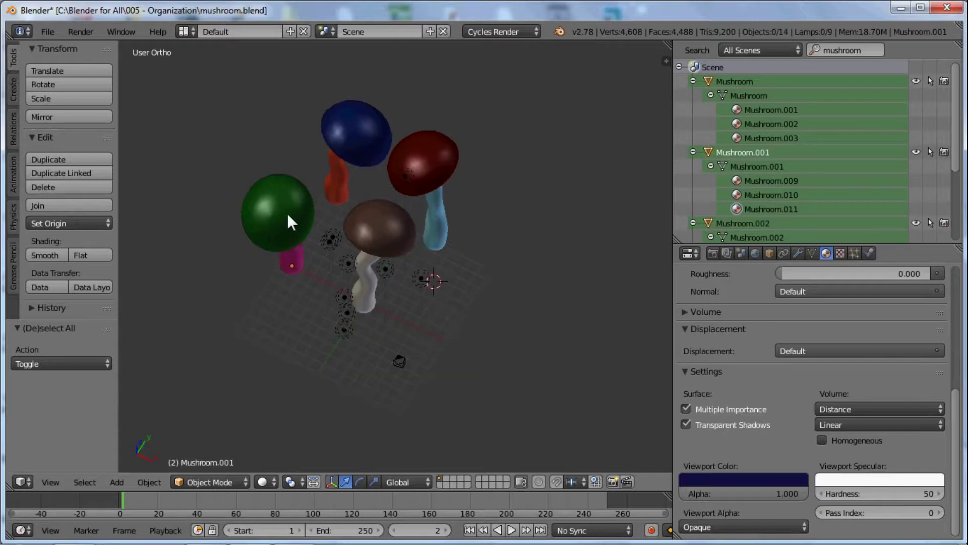
Step: Group the brown, green, blue and red-capped mushrooms under the name Mushrooms, leaving nothing selected
right_click(383, 237)
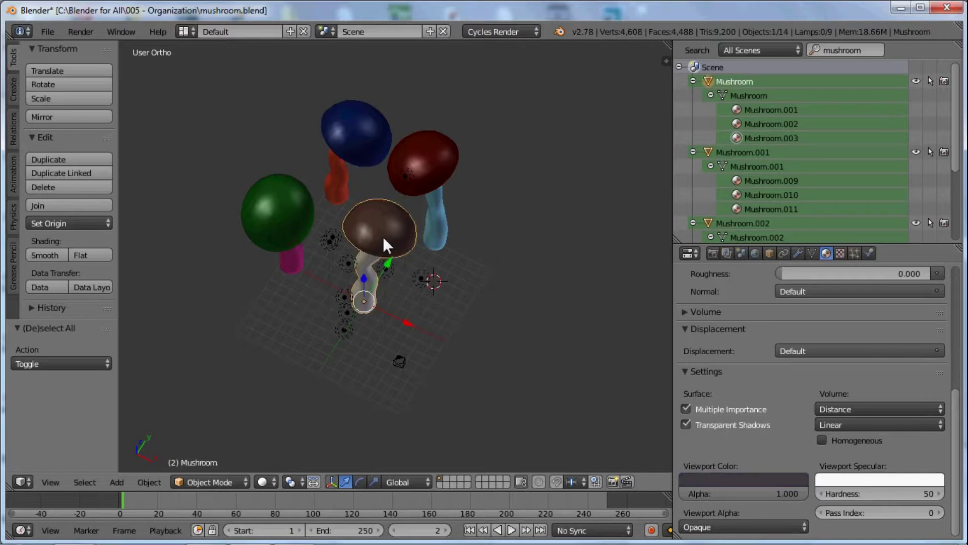
shift+right_click(293, 199)
shift+right_click(367, 140)
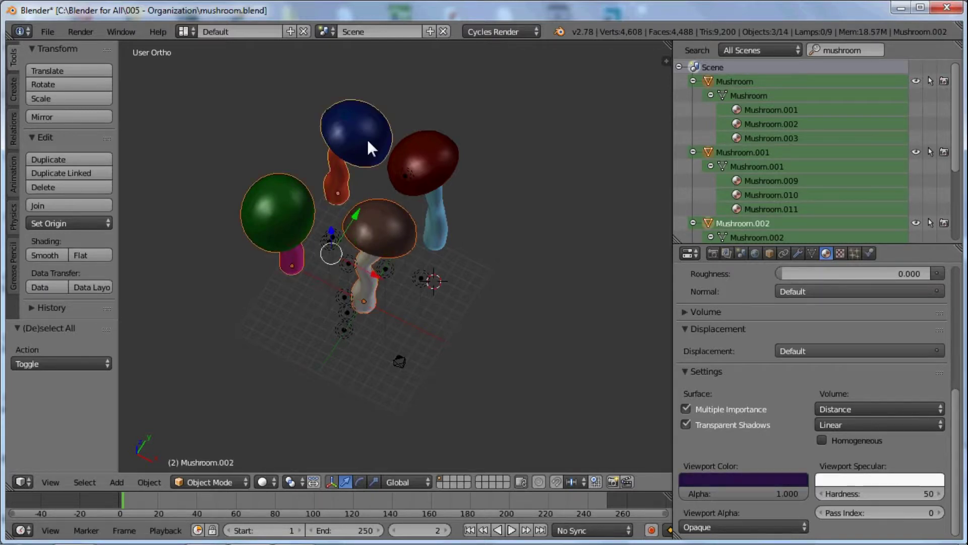
shift+right_click(431, 158)
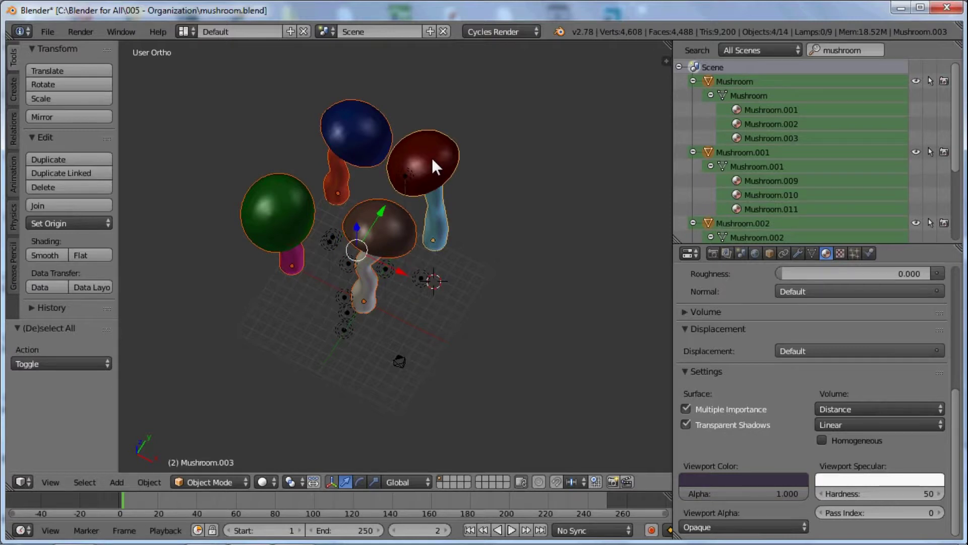
key(ctrl+g)
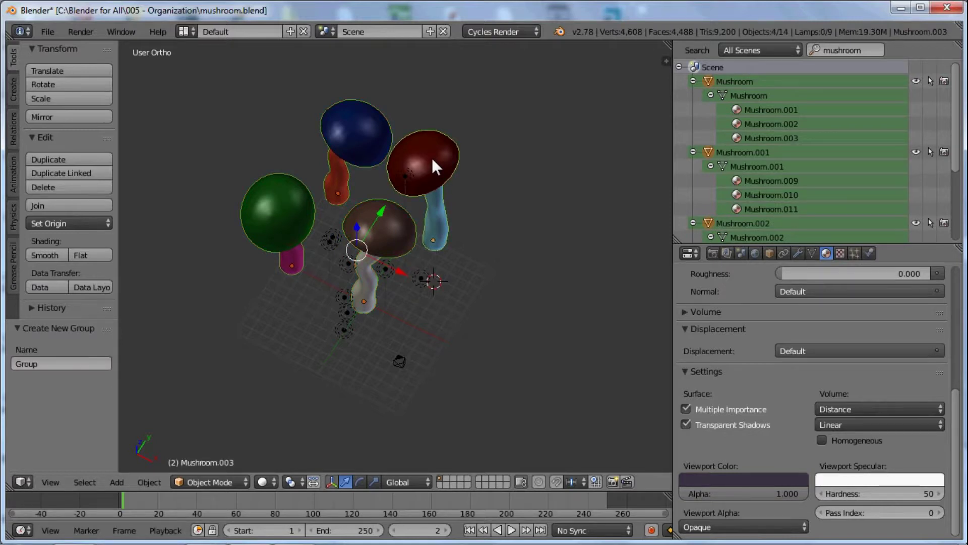
click(59, 358)
text(Mushrooms)
key(Return)
key(a)
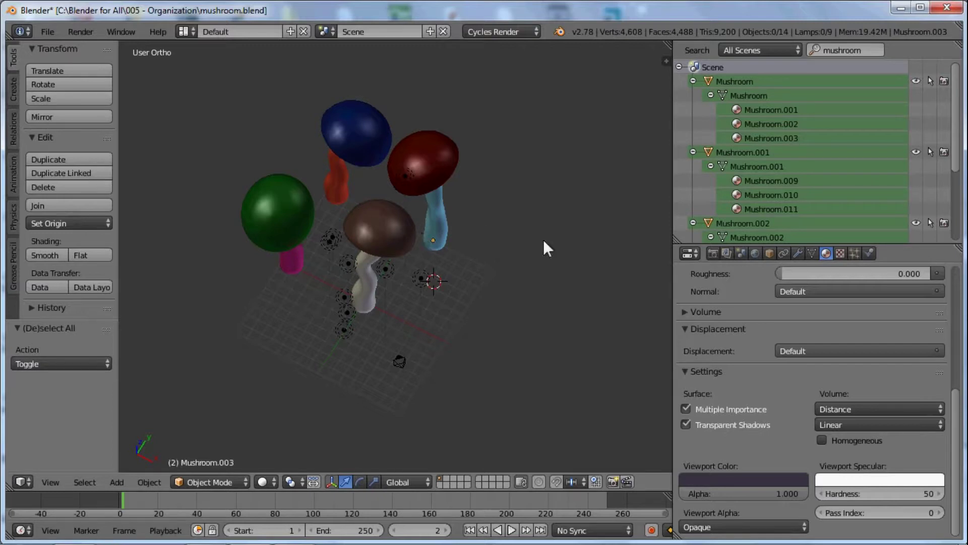
Step: Create a new group named Mushrooms from the red-capped mushroom alone
right_click(449, 185)
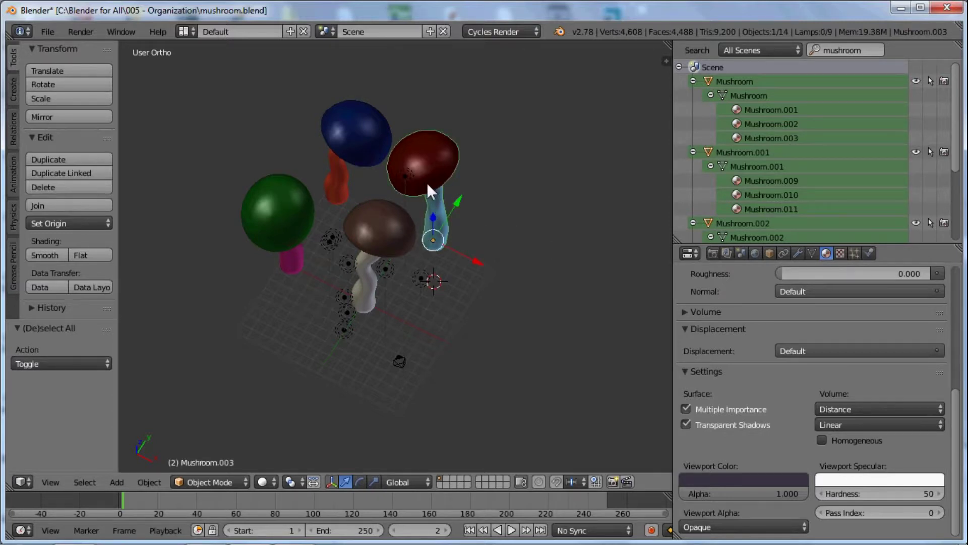
key(shift+g)
key(Escape)
key(ctrl+g)
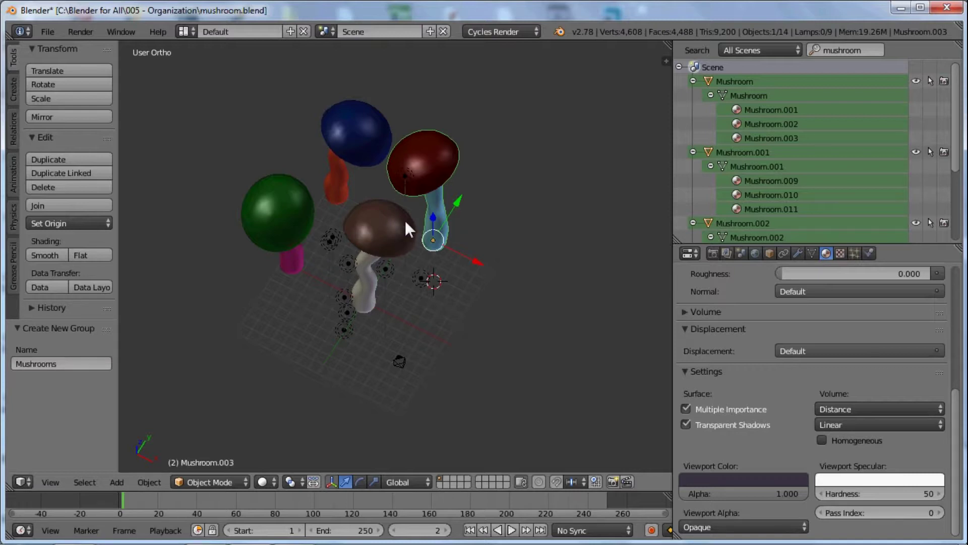
Step: Clear the location of the red, blue and green-capped mushrooms, one at a time
right_click(337, 132)
right_click(438, 163)
key(alt+g)
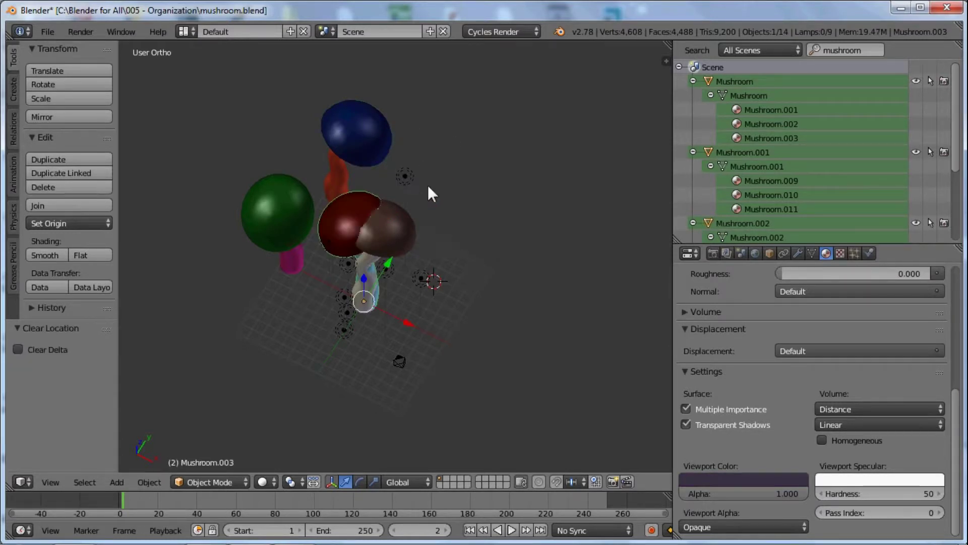
right_click(339, 147)
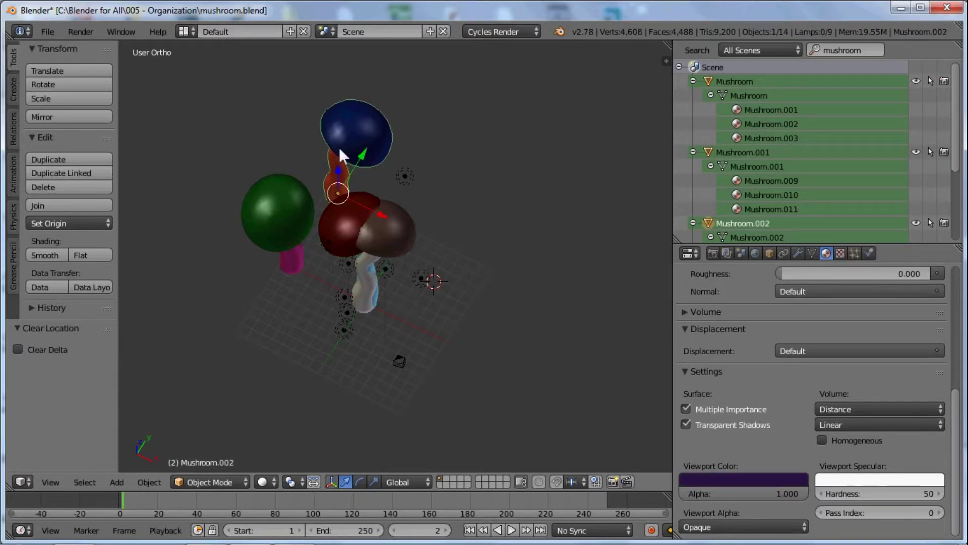
key(alt+g)
right_click(291, 204)
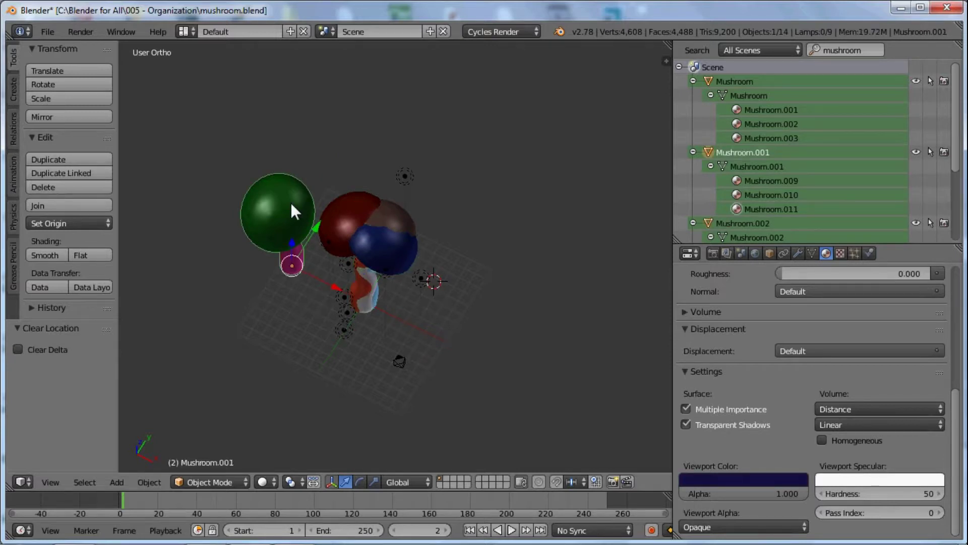
key(alt+g)
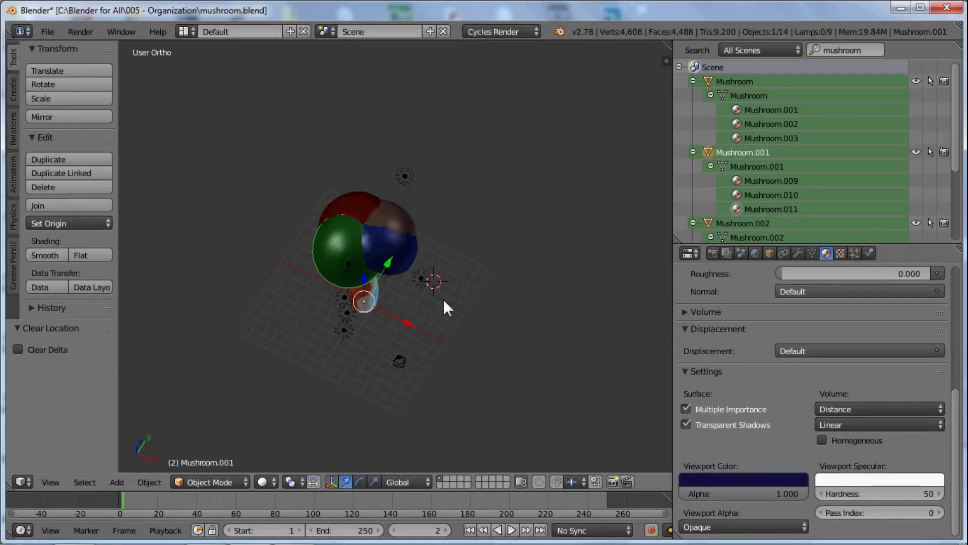
Step: Examine the overlapping mushrooms at the world origin with nothing selected
middle_drag(443, 299, 394, 289)
key(a)
scroll(346, 257, up, 1)
scroll(345, 252, up, 3)
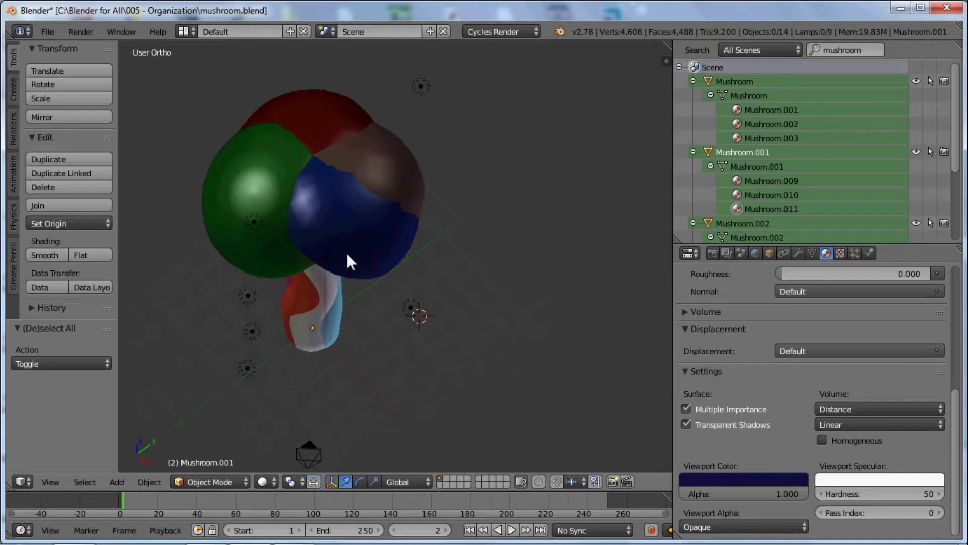
scroll(348, 254, down, 3)
shift+middle_drag(385, 296, 424, 200)
scroll(394, 212, up, 2)
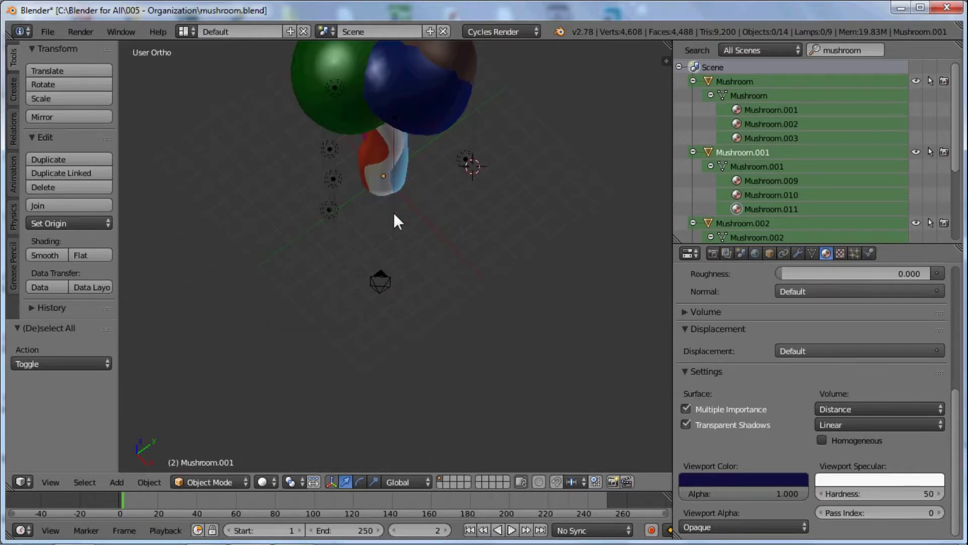
shift+middle_drag(410, 73, 428, 136)
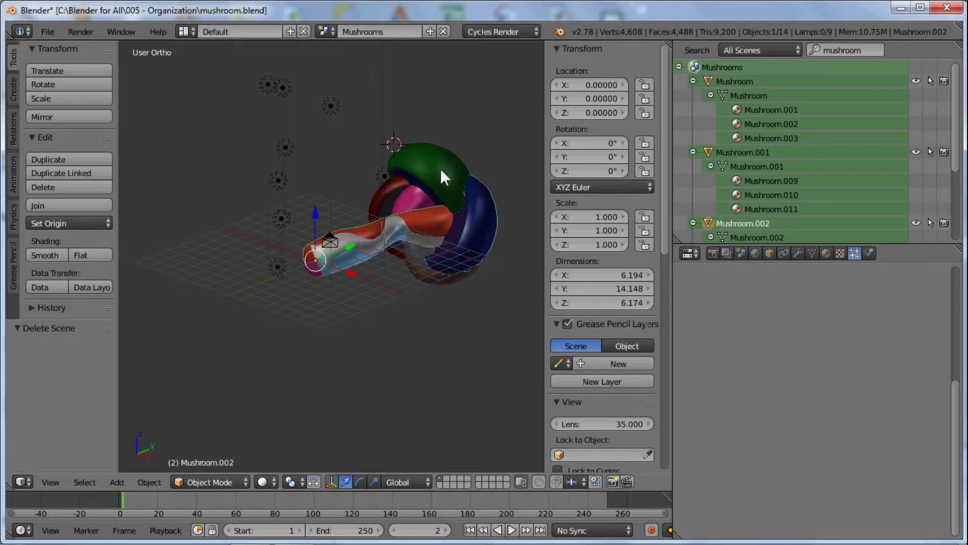
Step: Check the locations of the overlapping mushrooms individually, ending with the green-capped one selected
right_click(389, 184)
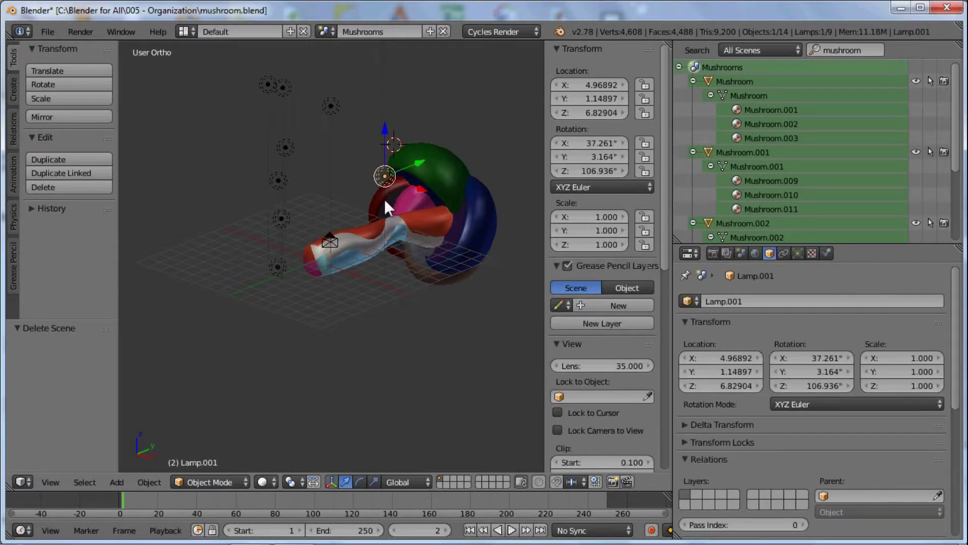
right_click(384, 199)
right_click(379, 203)
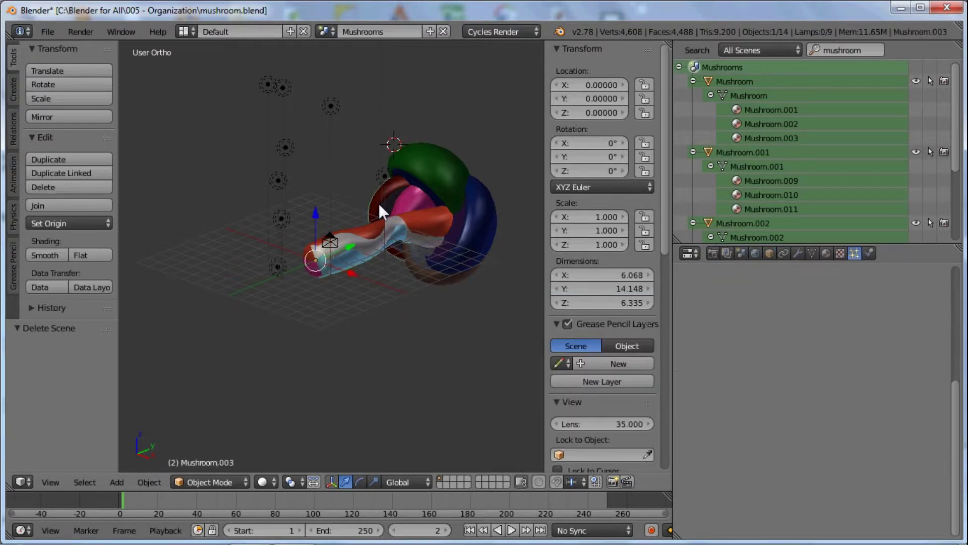
right_click(439, 176)
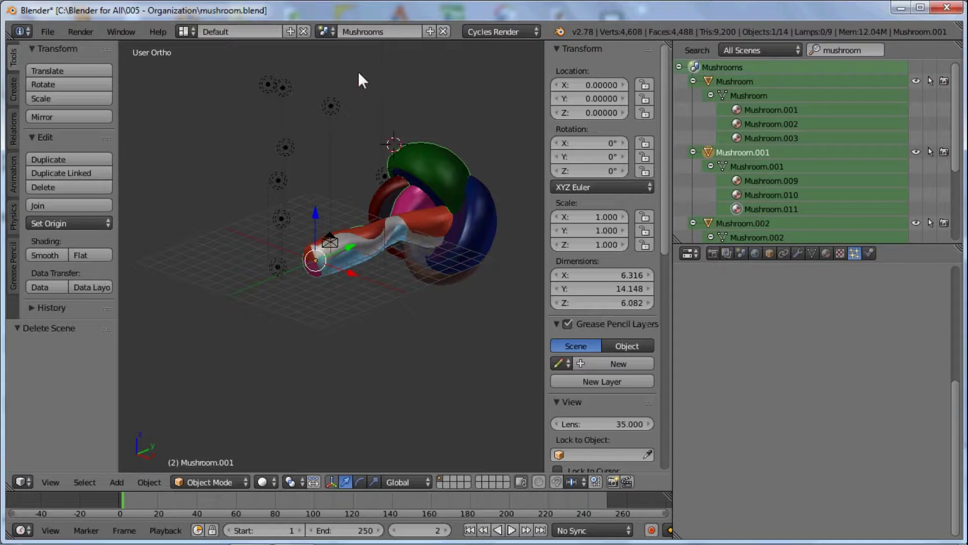
Step: Create a new empty scene and name it Field
click(429, 31)
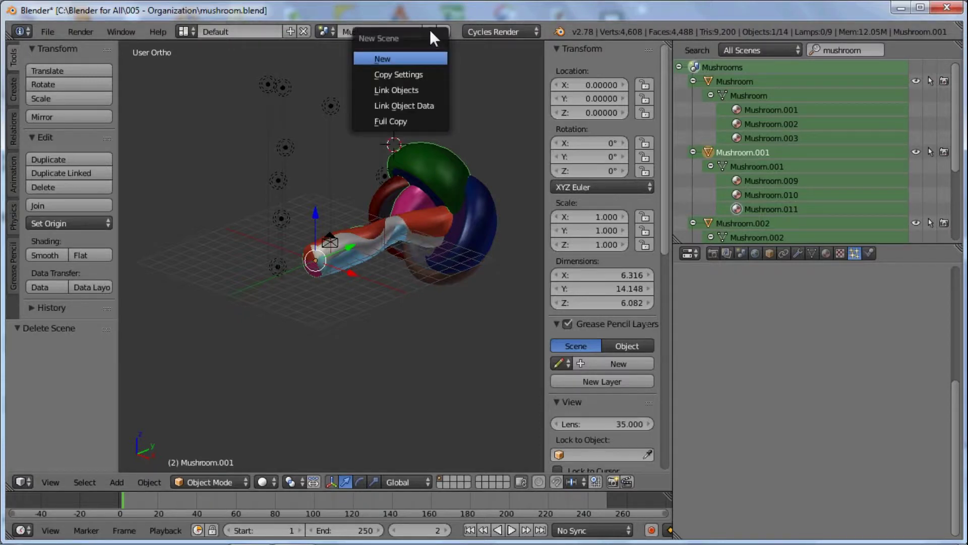
click(393, 59)
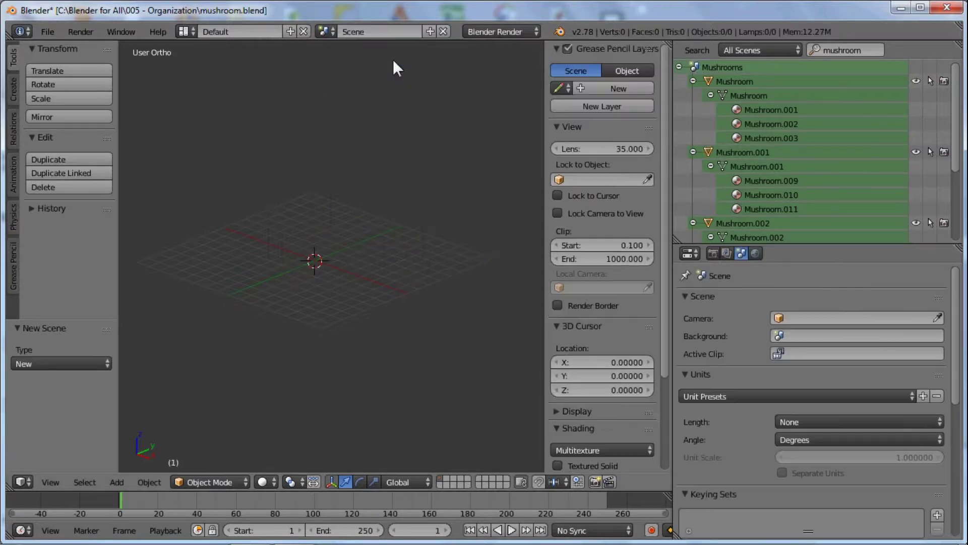
click(386, 30)
text(Field)
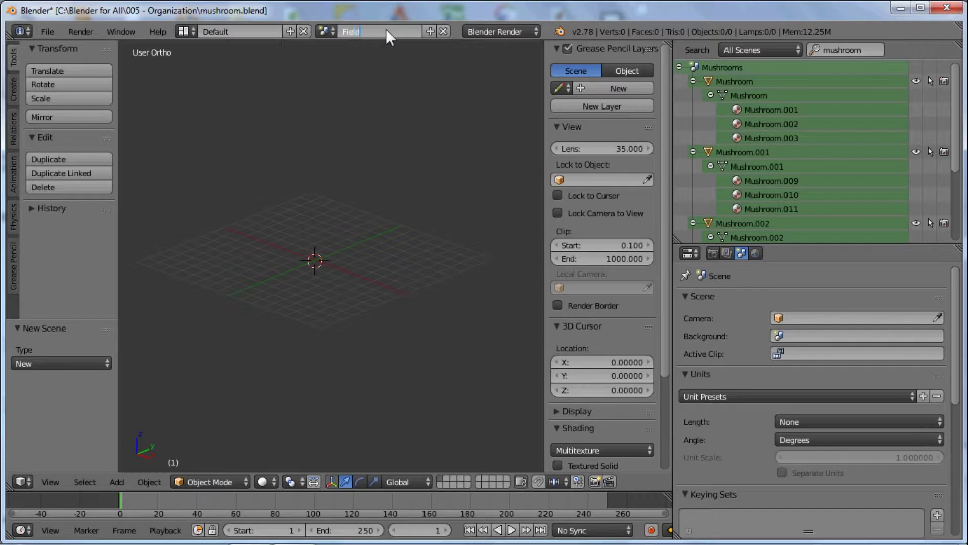
key(Return)
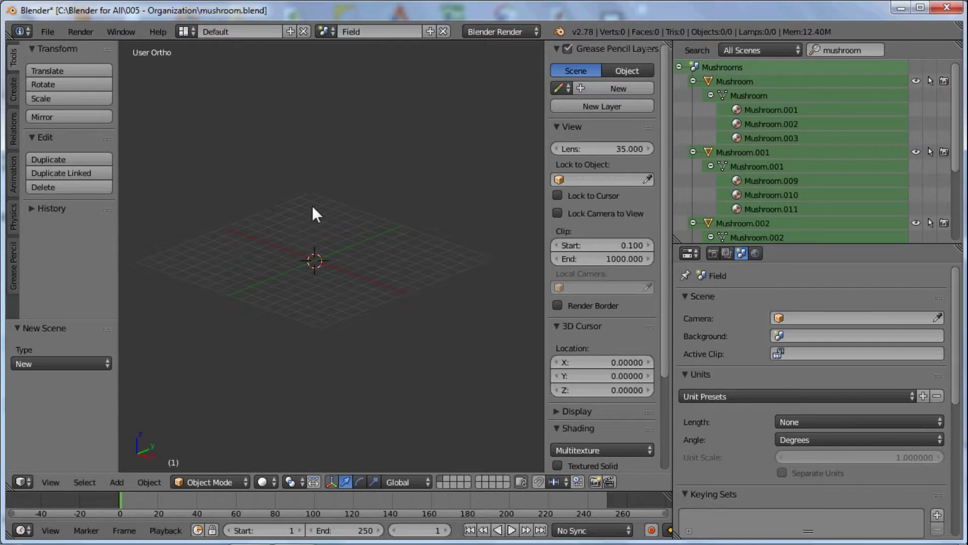
Step: Add a plane at the origin of the Field scene and scale its mesh by 8 in Edit Mode
key(shift+a)
mouse_move(313, 208)
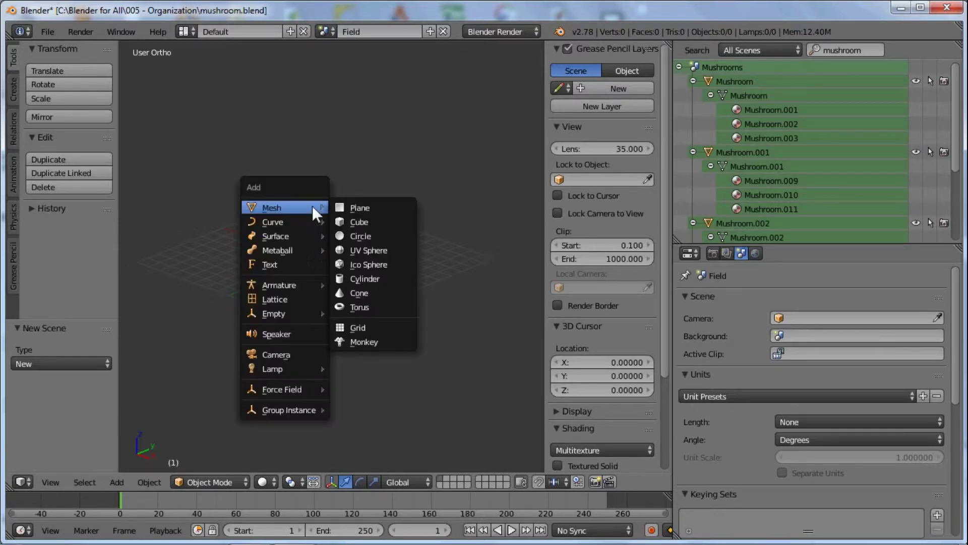
click(352, 208)
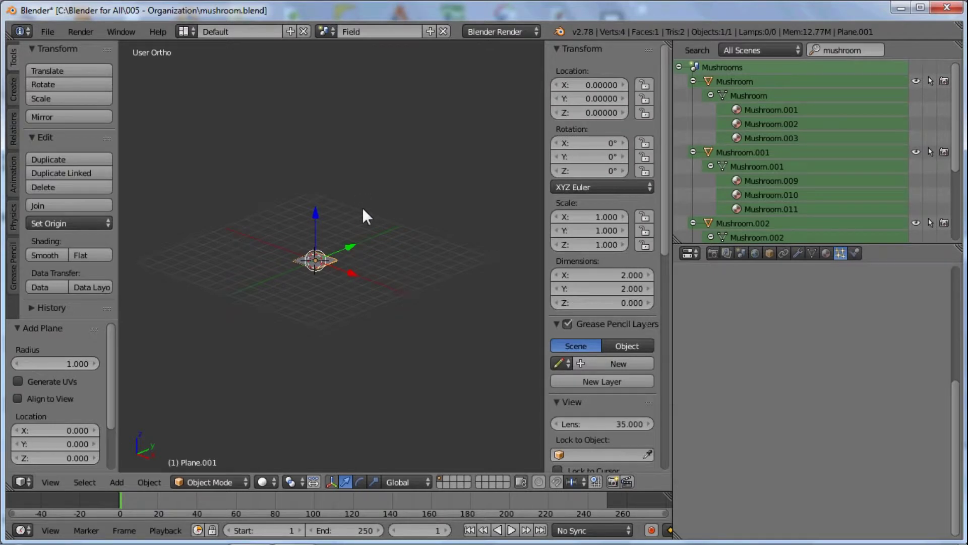
key(Tab)
key(s)
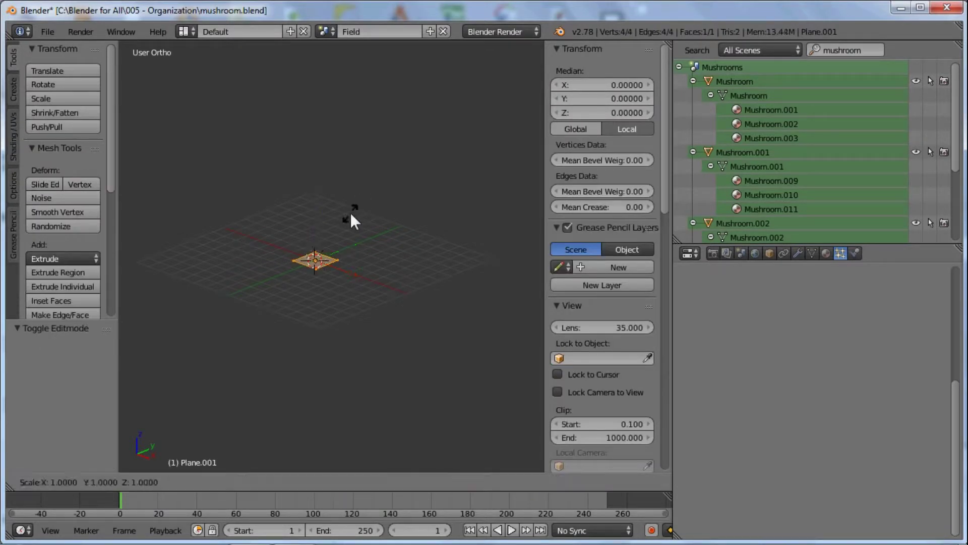
text(8)
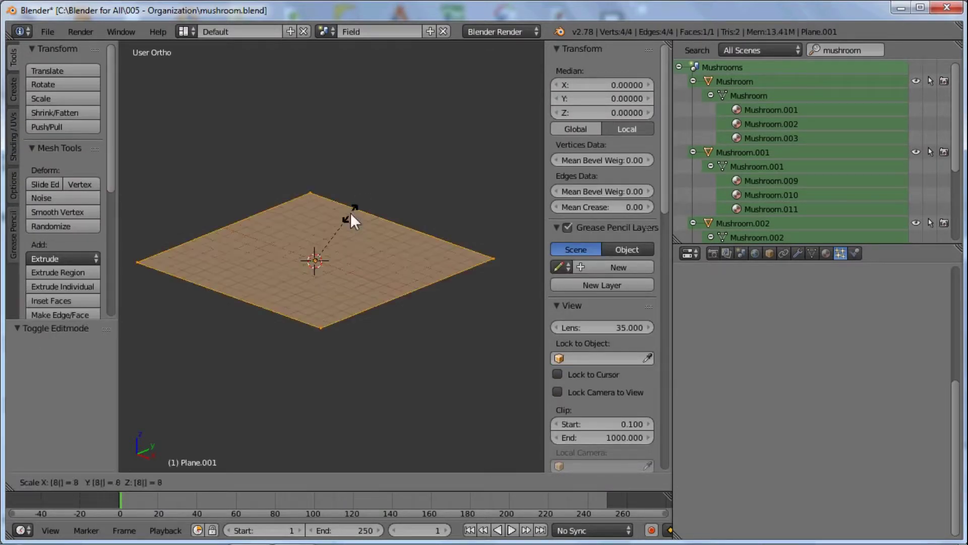
key(Return)
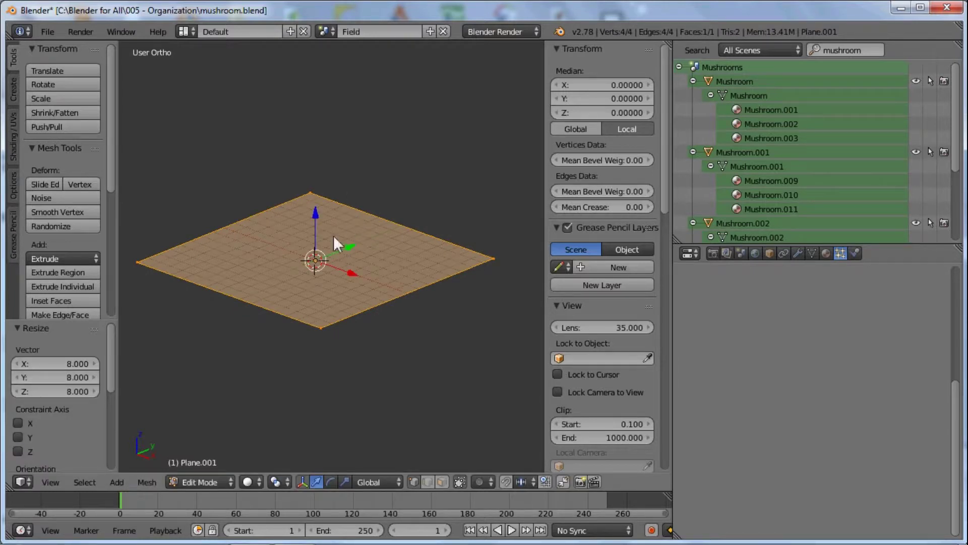
Step: Subdivide the whole plane mesh five times with one cut each, then return to Object Mode
key(w)
click(322, 200)
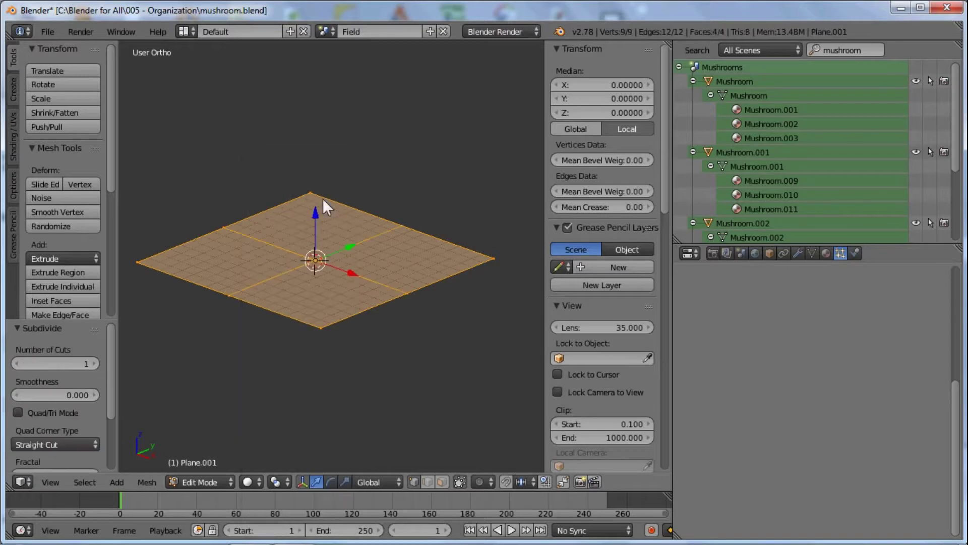
key(w)
click(322, 200)
key(w)
click(323, 199)
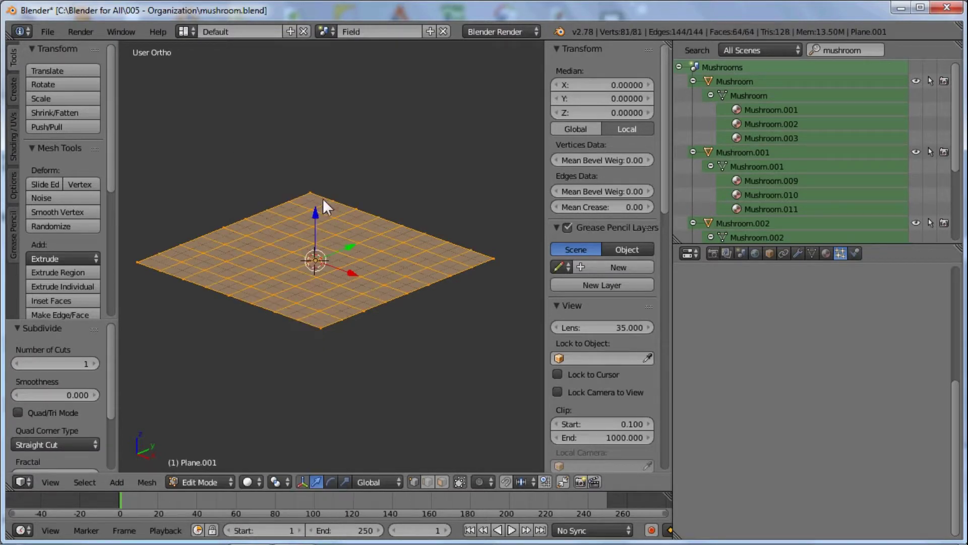
key(w)
click(323, 200)
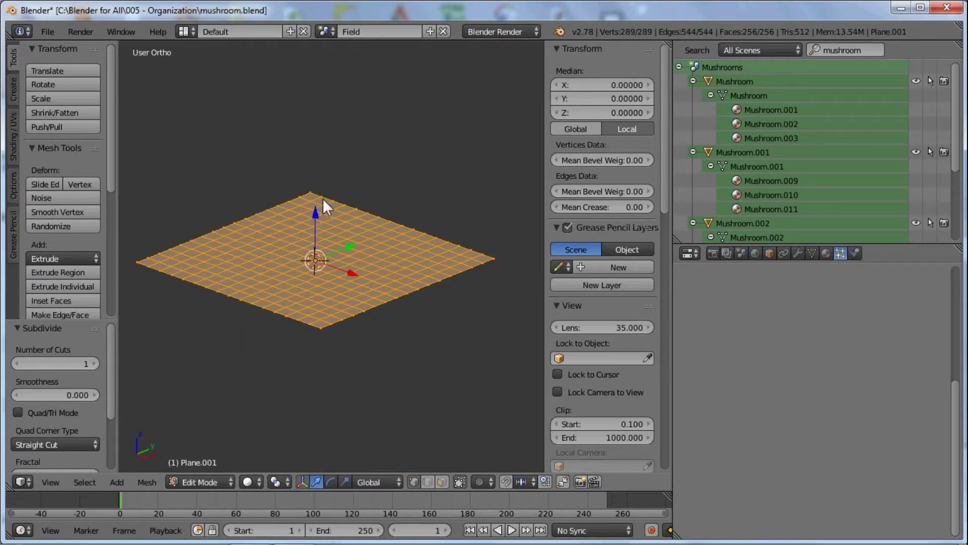
key(w)
click(323, 198)
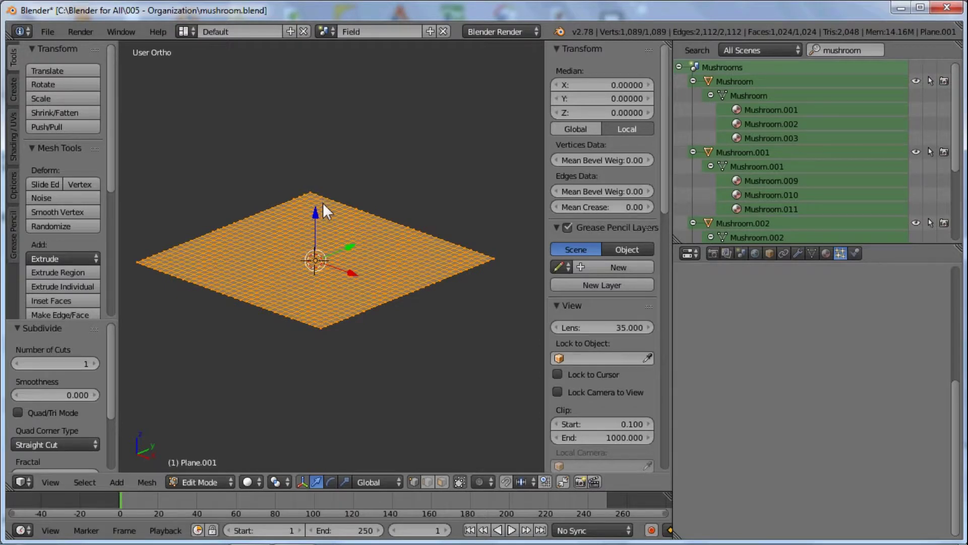
key(ctrl+z)
key(w)
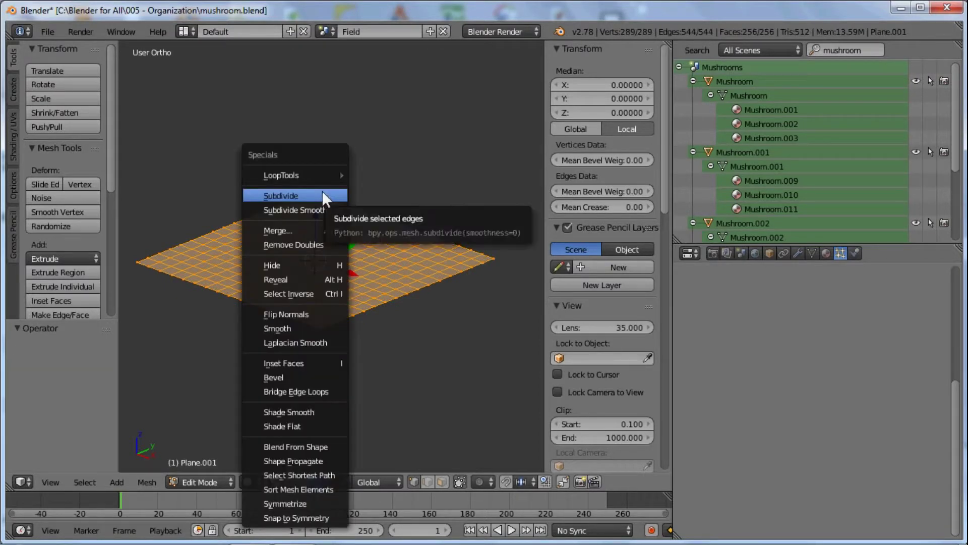
click(322, 192)
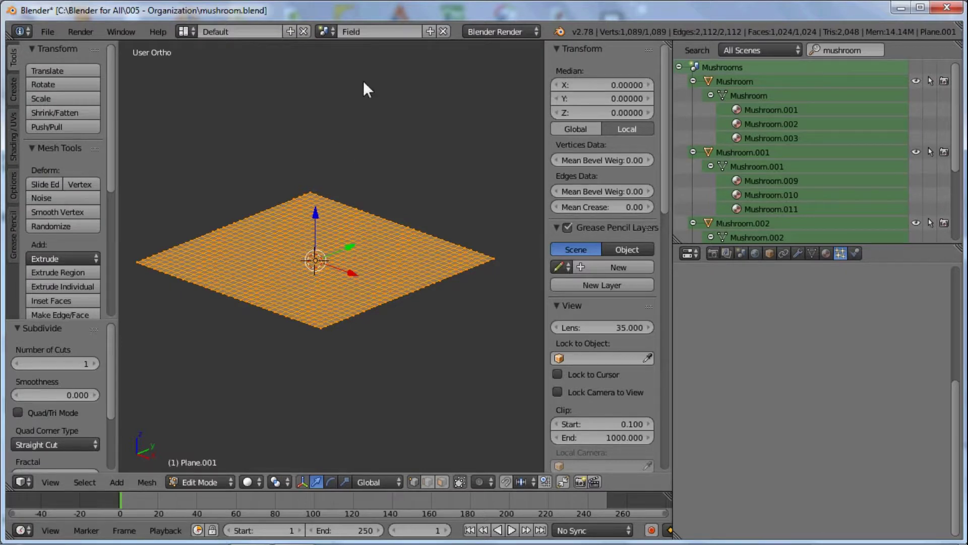
key(Tab)
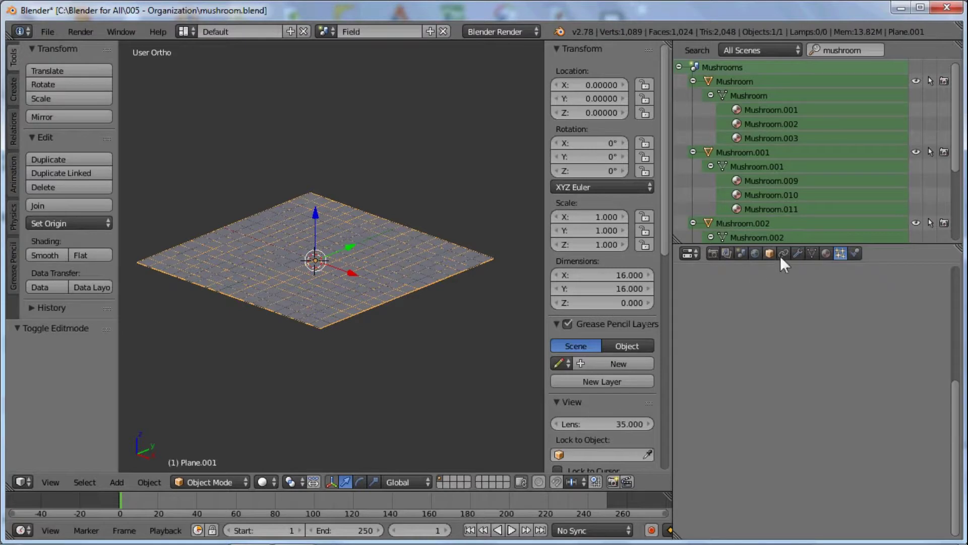
Step: Rename both the plane's mesh data and the plane object as Field
click(798, 252)
click(811, 252)
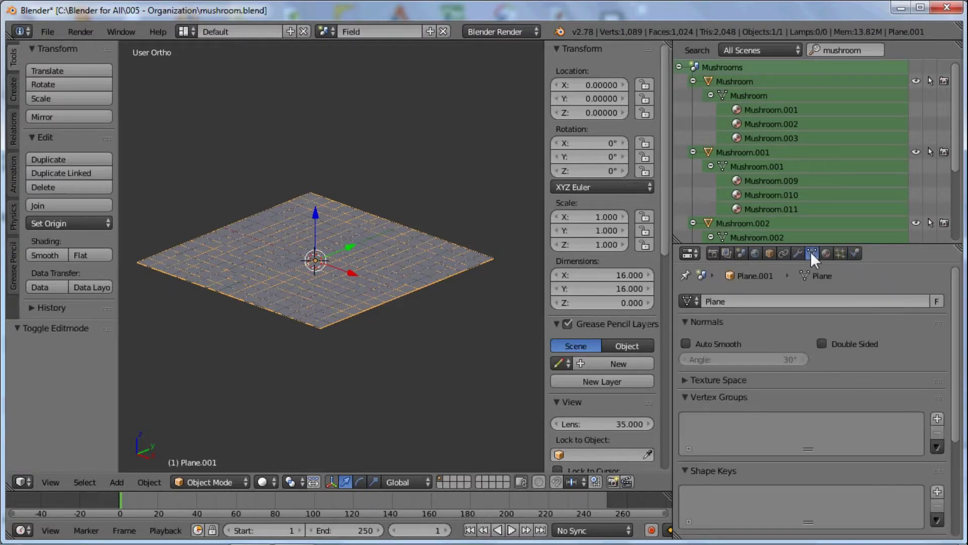
click(728, 301)
key(Return)
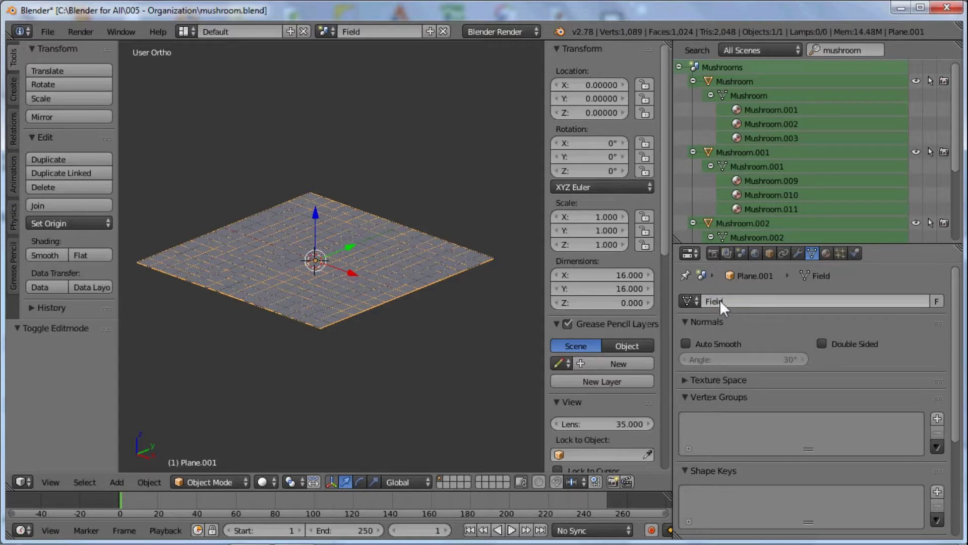
click(770, 253)
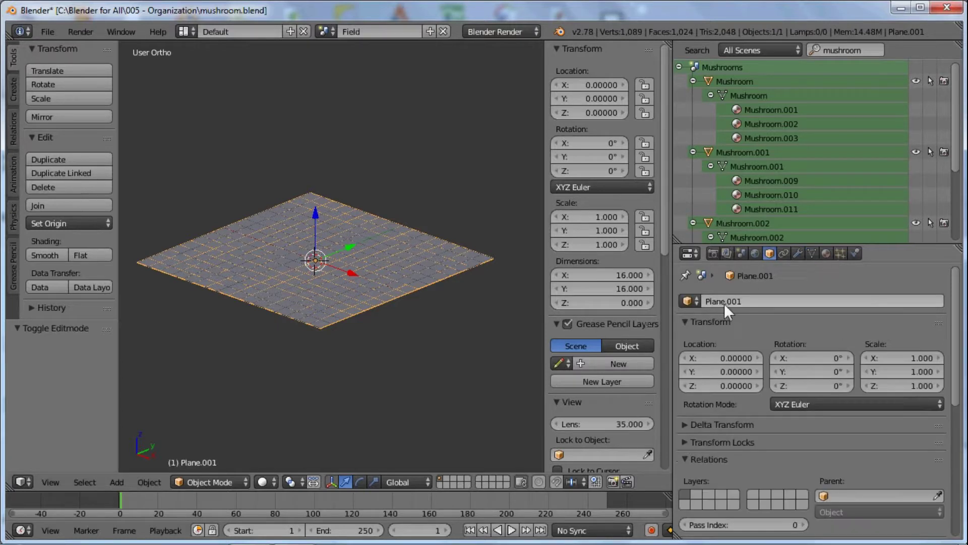
text(Field)
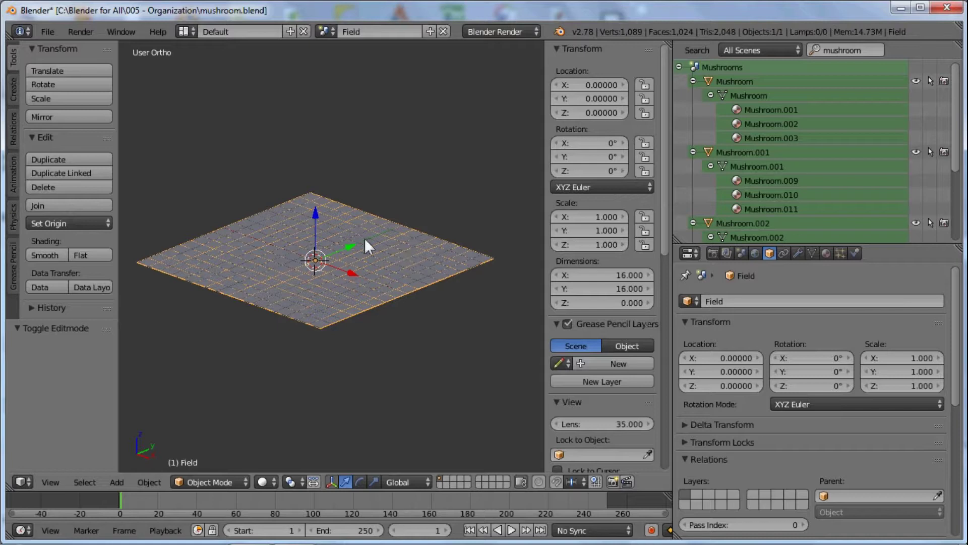
Step: Add a particle system to the Field plane and name both the system and its settings Mushroom
click(840, 254)
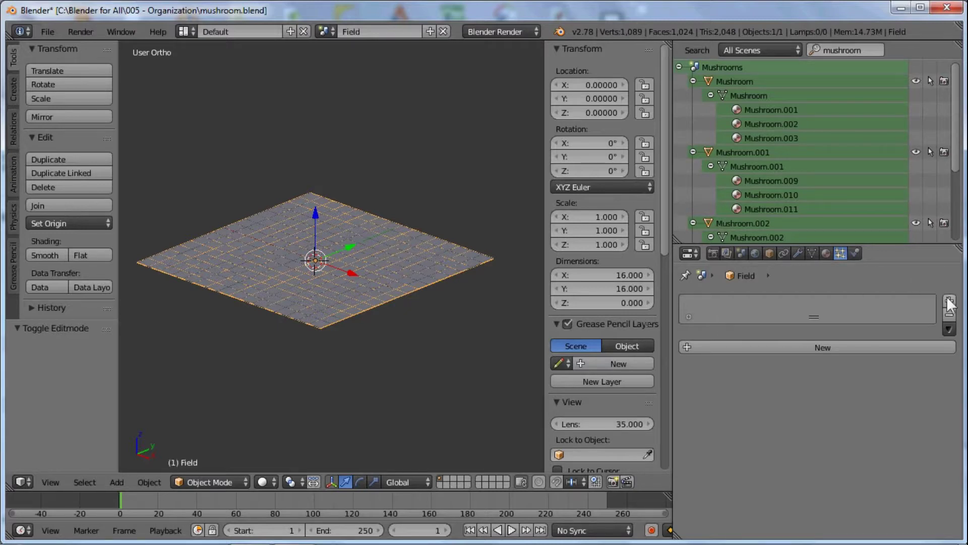
click(947, 301)
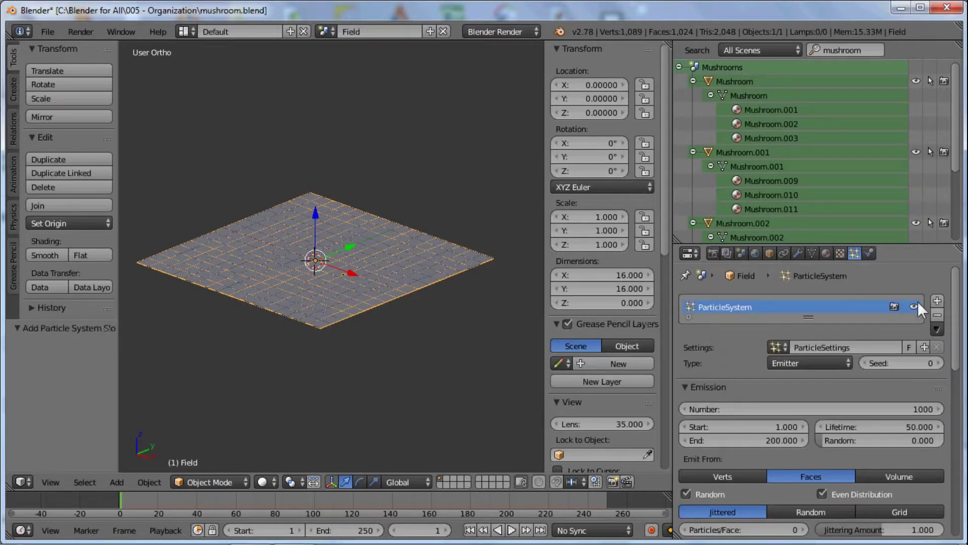
double_click(754, 307)
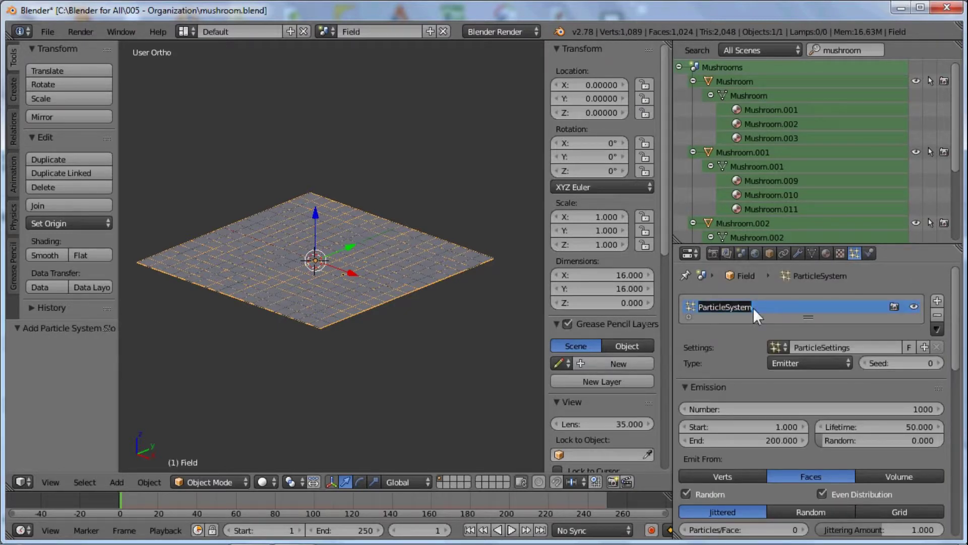
text(Mushroom)
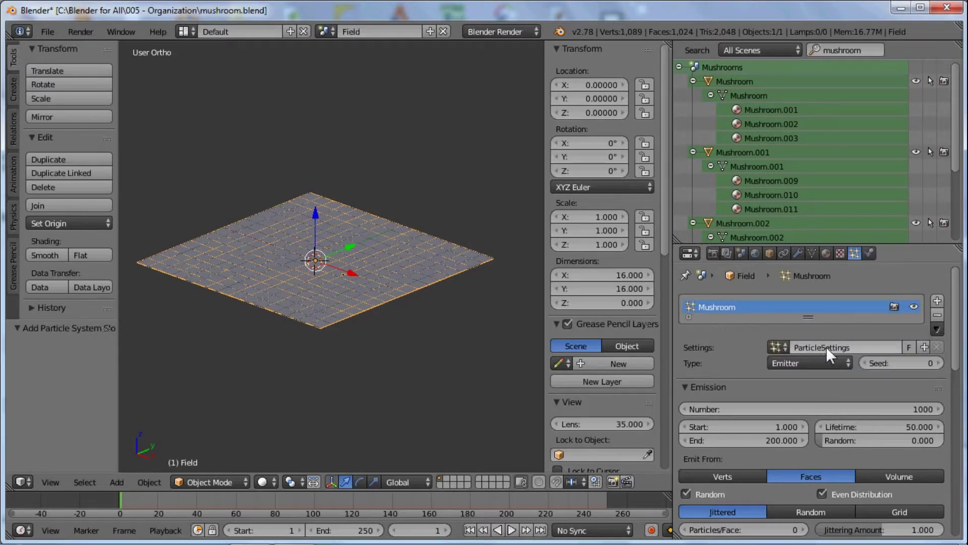
text(Mushroom)
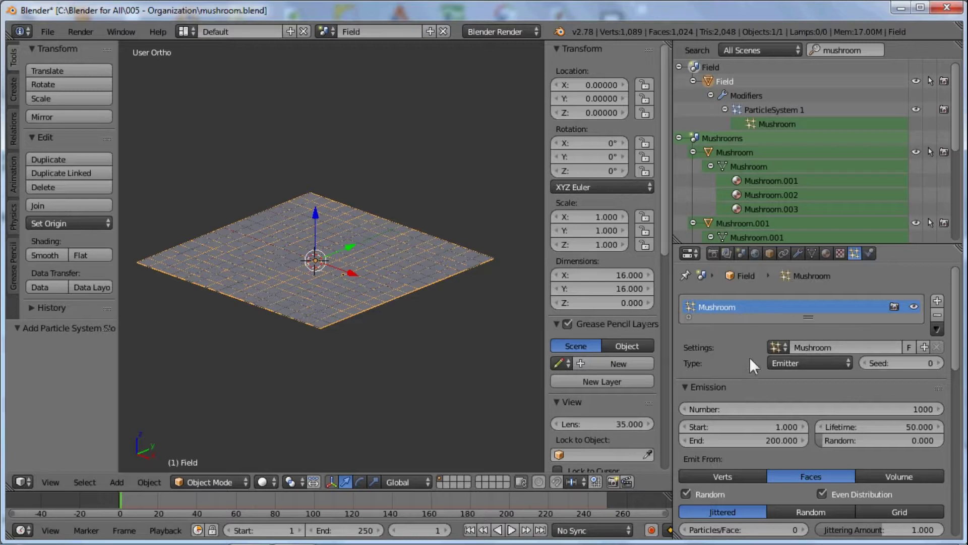
Step: Set the Mushroom particle system's type to Hair and its render mode to Group
click(797, 364)
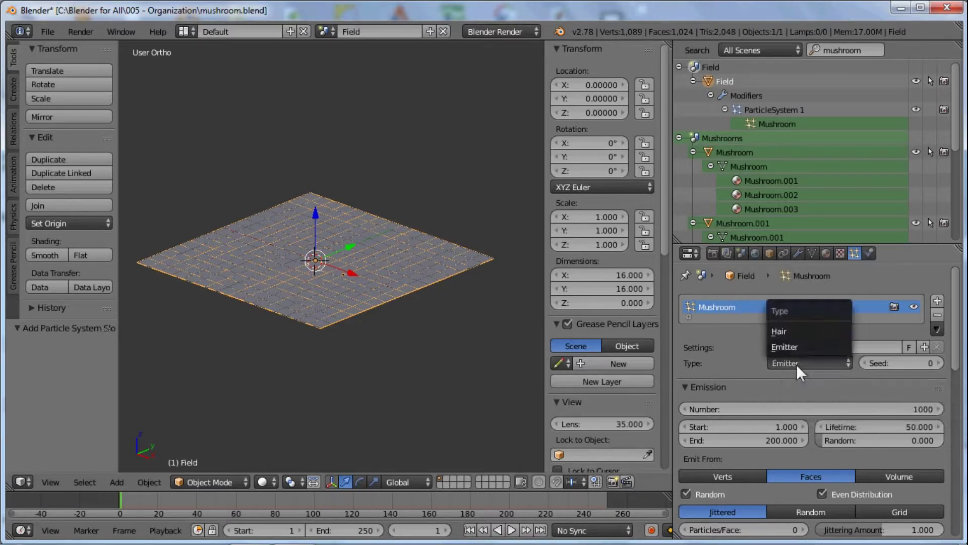
click(789, 332)
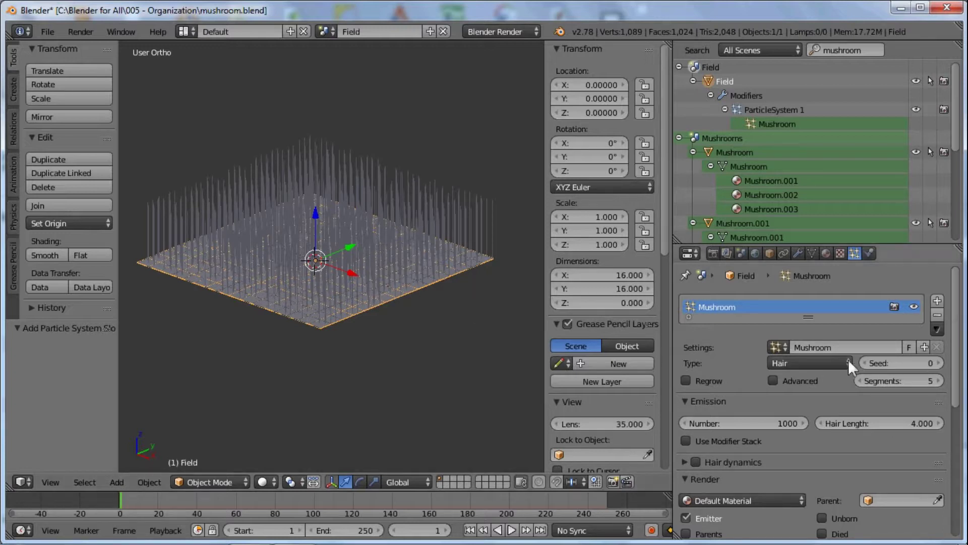
scroll(845, 376, down, 10)
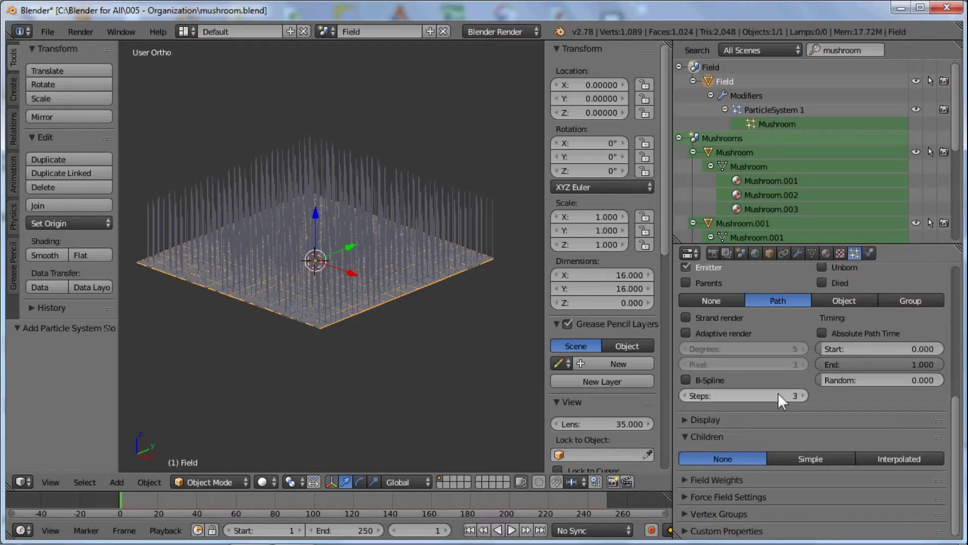
scroll(774, 363, up, 3)
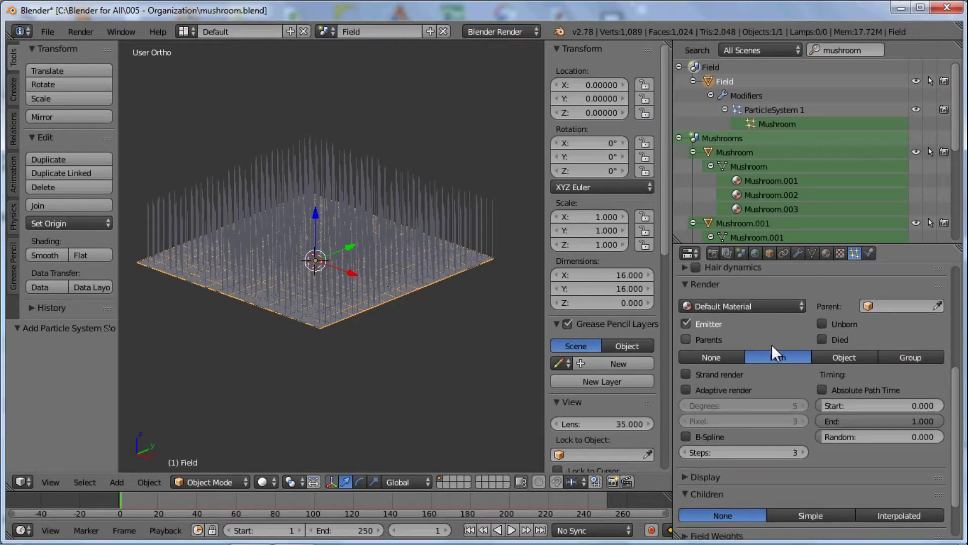
scroll(746, 303, up, 7)
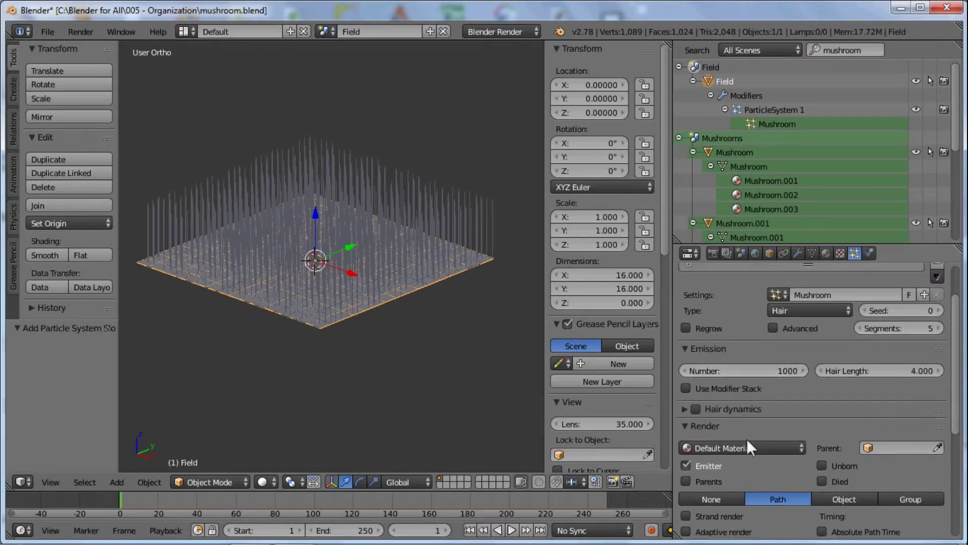
scroll(728, 410, down, 3)
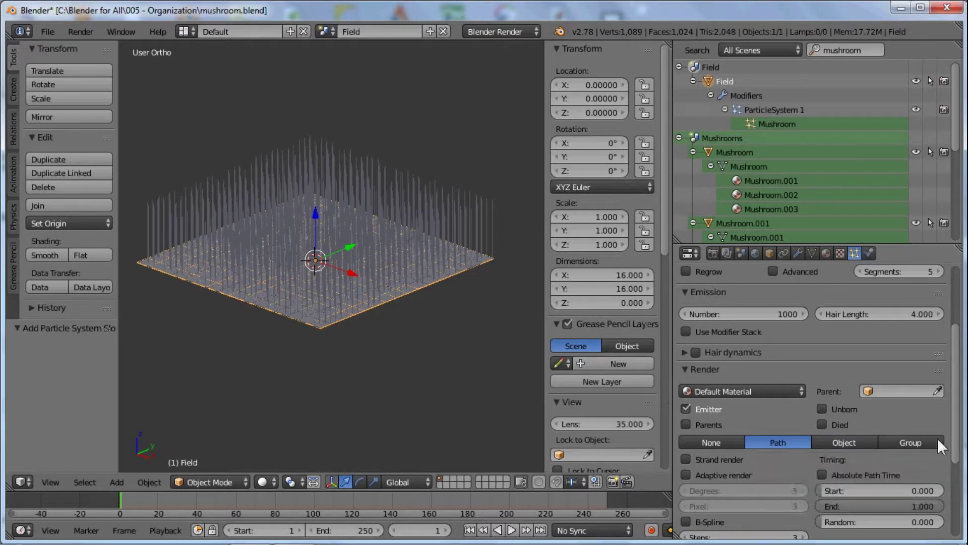
click(912, 443)
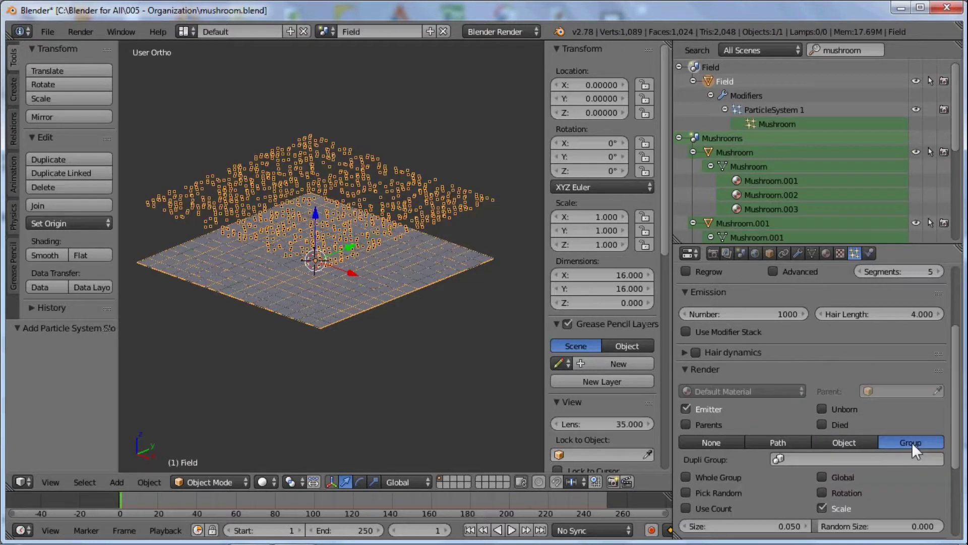
Step: Assign the Mushrooms group as the hair particles' Dupli Group and set the emission number to 100
click(794, 459)
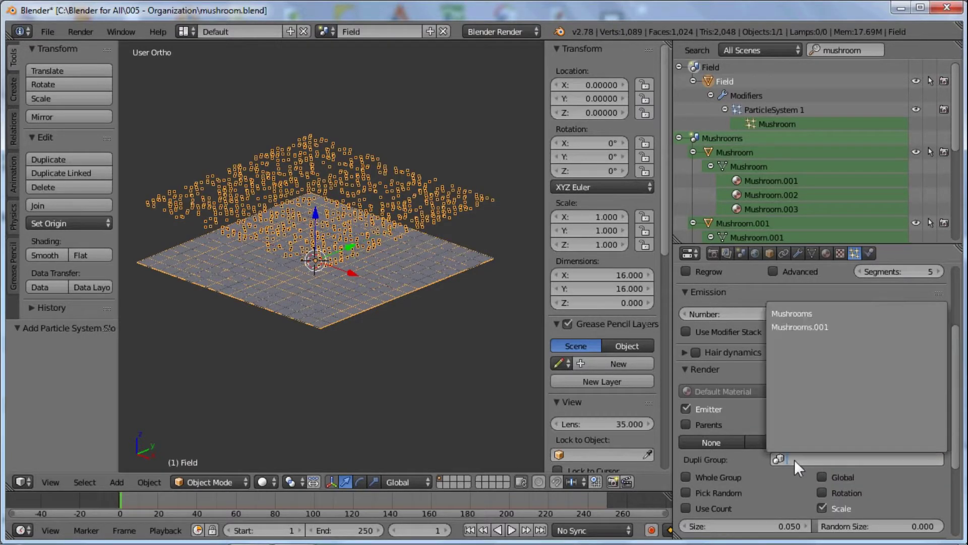
click(798, 315)
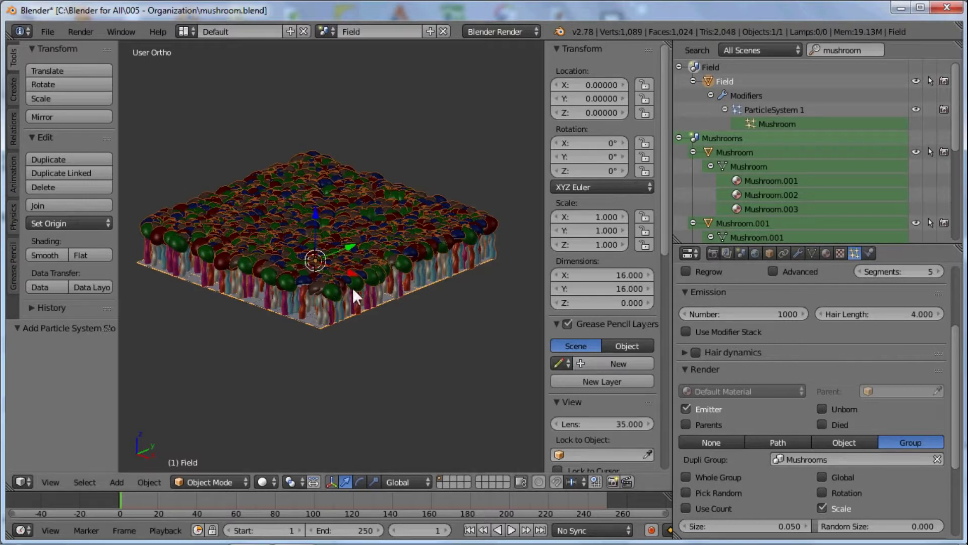
scroll(410, 223, up, 1)
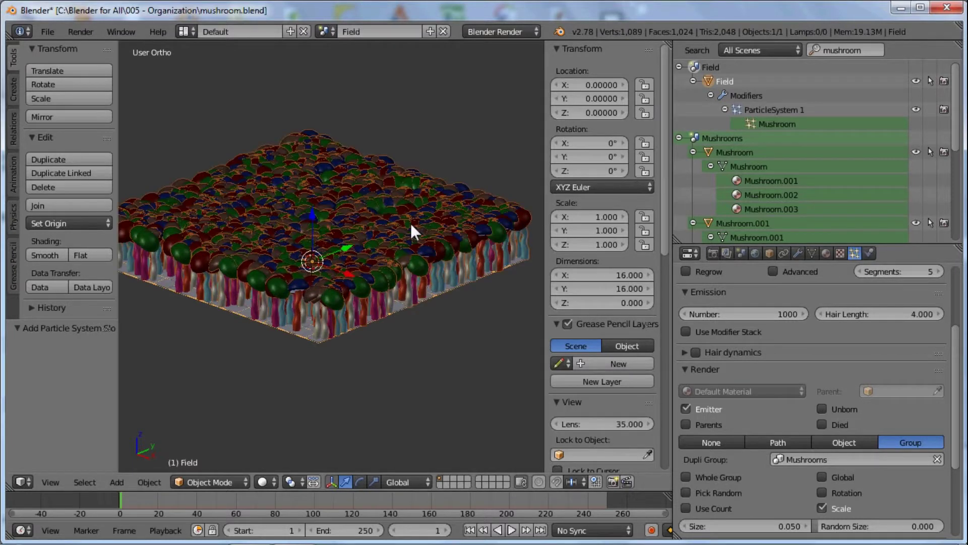
scroll(392, 227, up, 1)
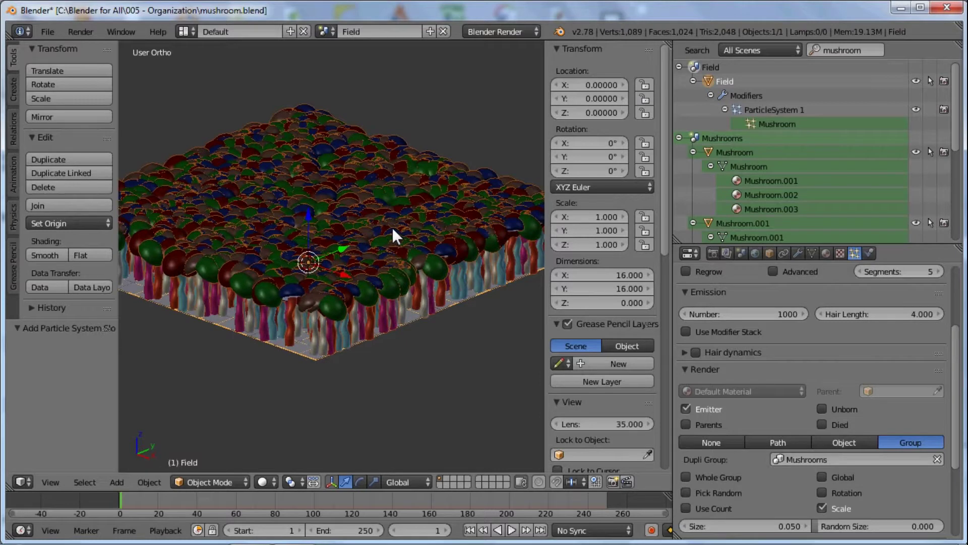
scroll(392, 227, up, 1)
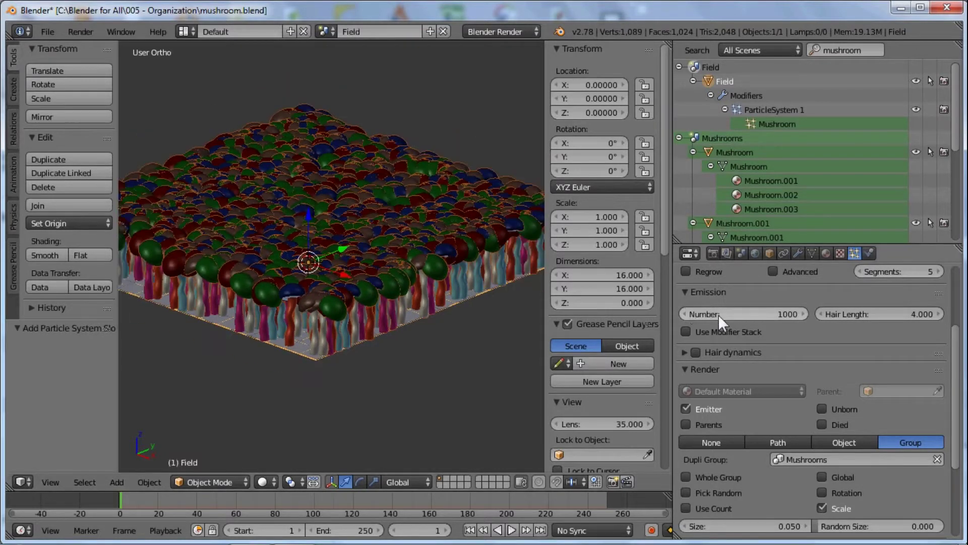
click(718, 314)
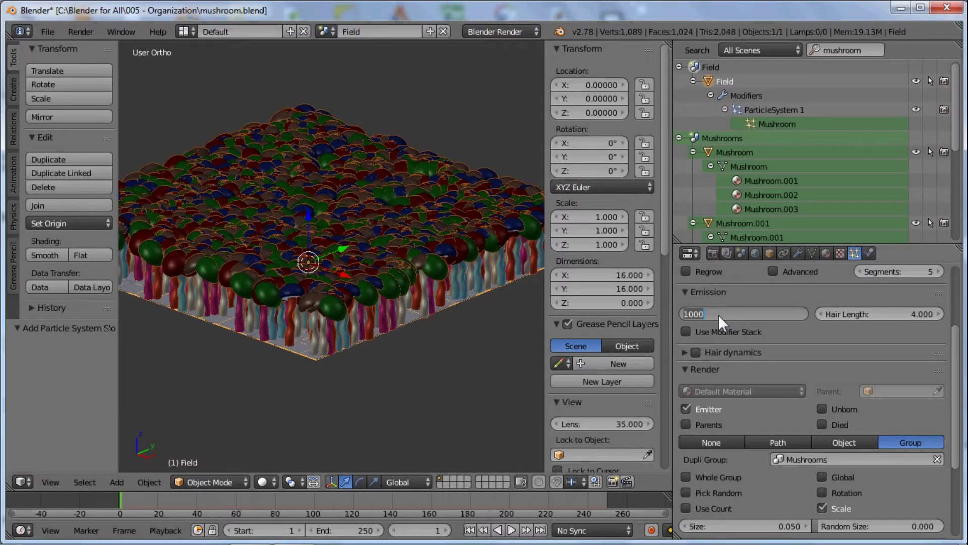
text(100)
key(Return)
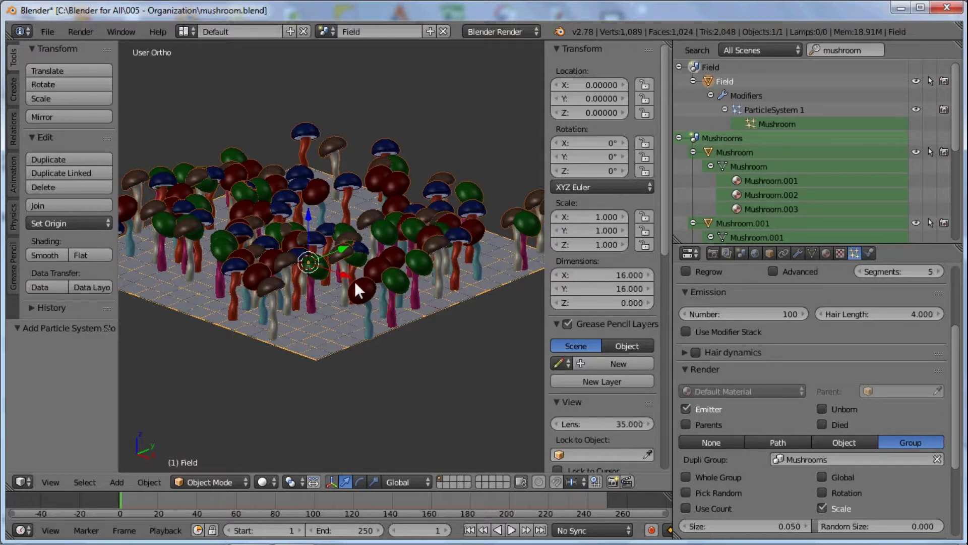
scroll(380, 291, down, 1)
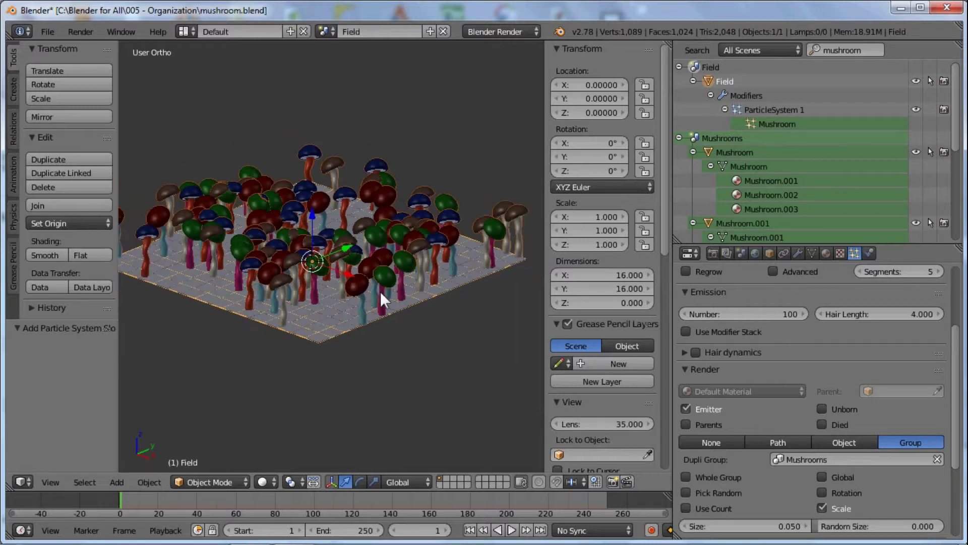
scroll(340, 279, up, 1)
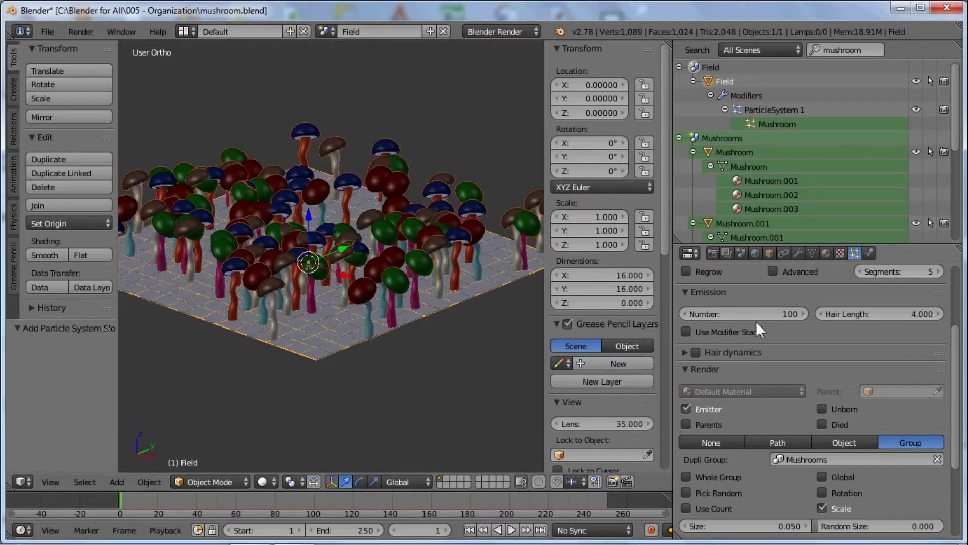
scroll(757, 324, down, 3)
scroll(756, 320, down, 3)
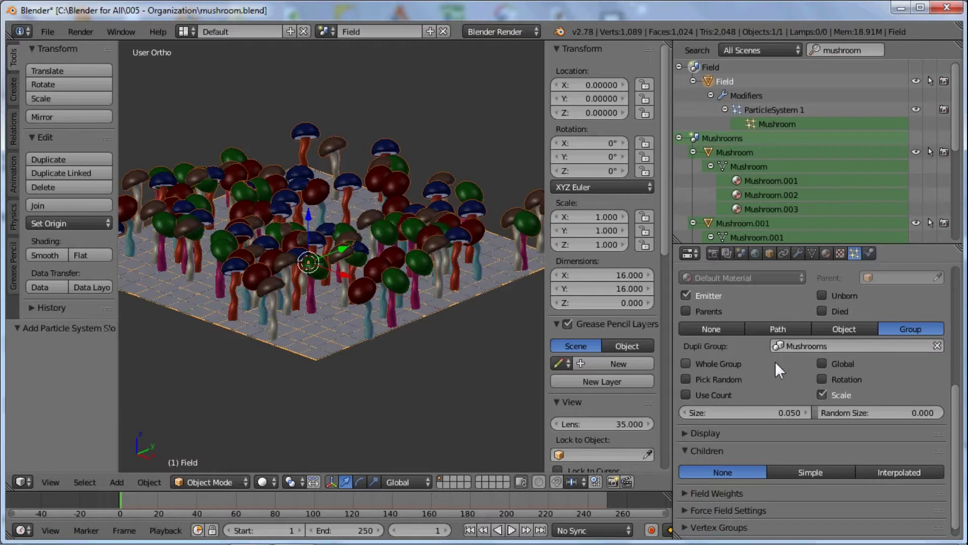
scroll(369, 260, down, 1)
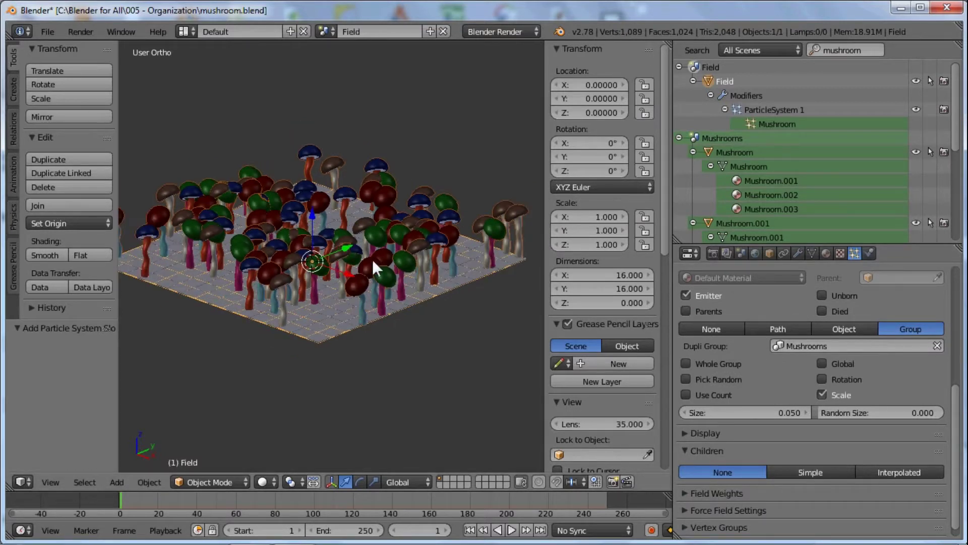
shift+middle_drag(389, 267, 353, 274)
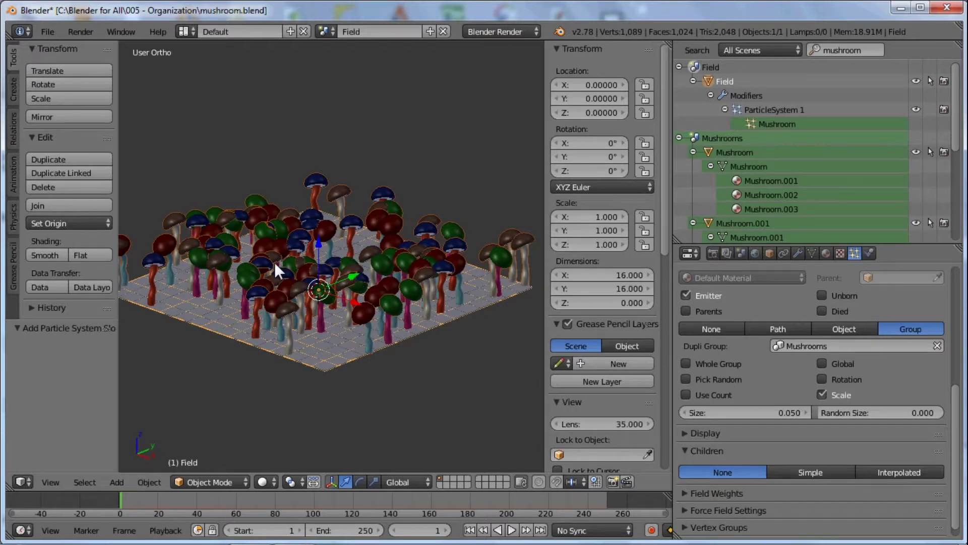
shift+middle_drag(274, 262, 309, 260)
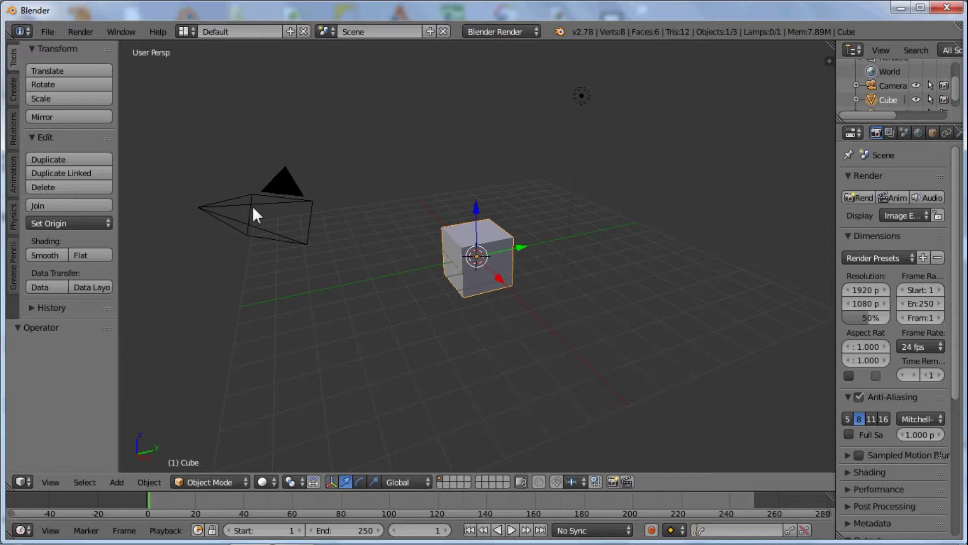
Step: Delete the default cube from the new file's scene
key(x)
click(455, 241)
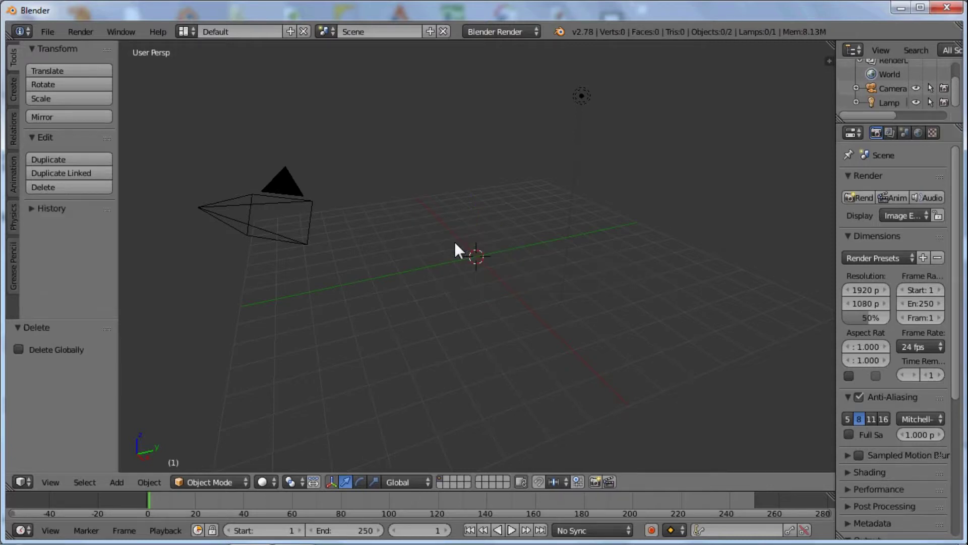
Step: Link the Field object into the scene from mushroom.blend in C:\Blender for All\005 - Organization
click(49, 31)
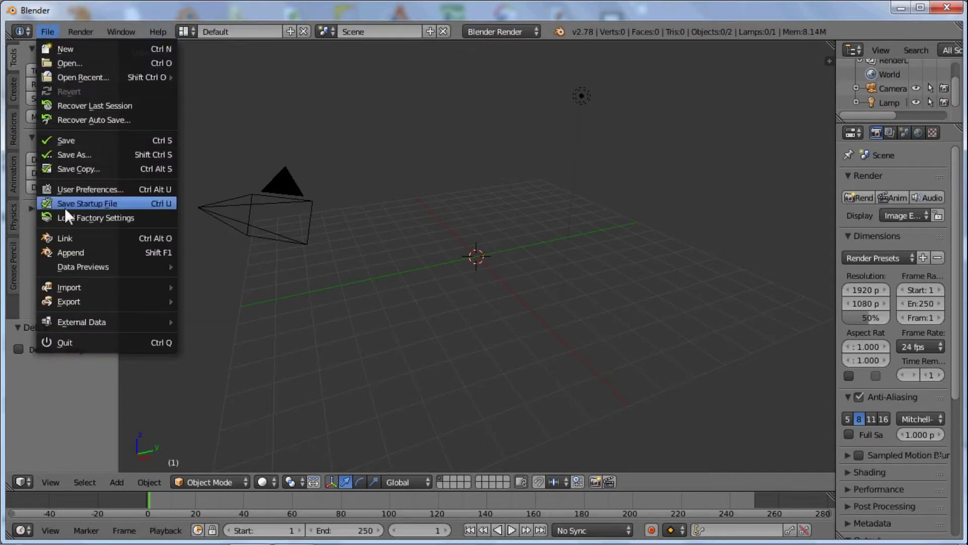
click(65, 237)
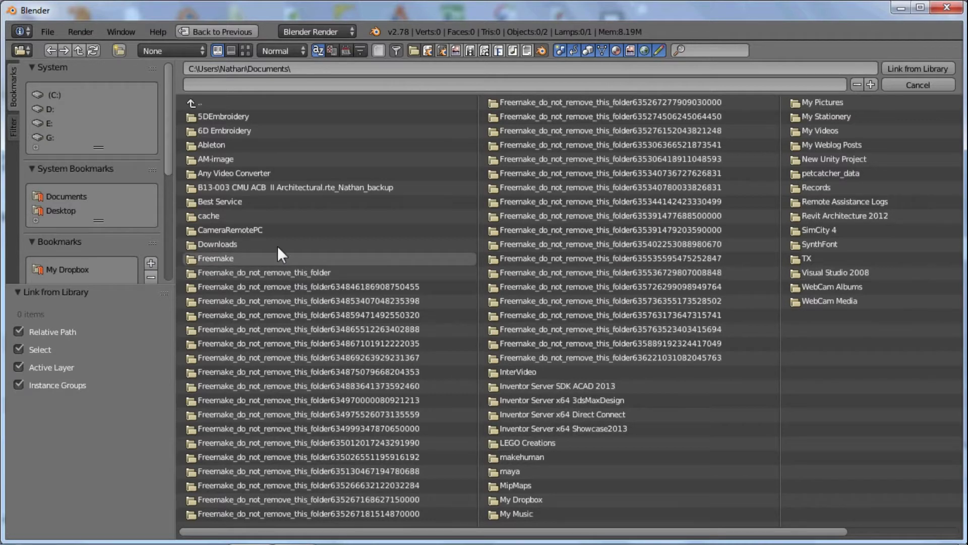
click(41, 95)
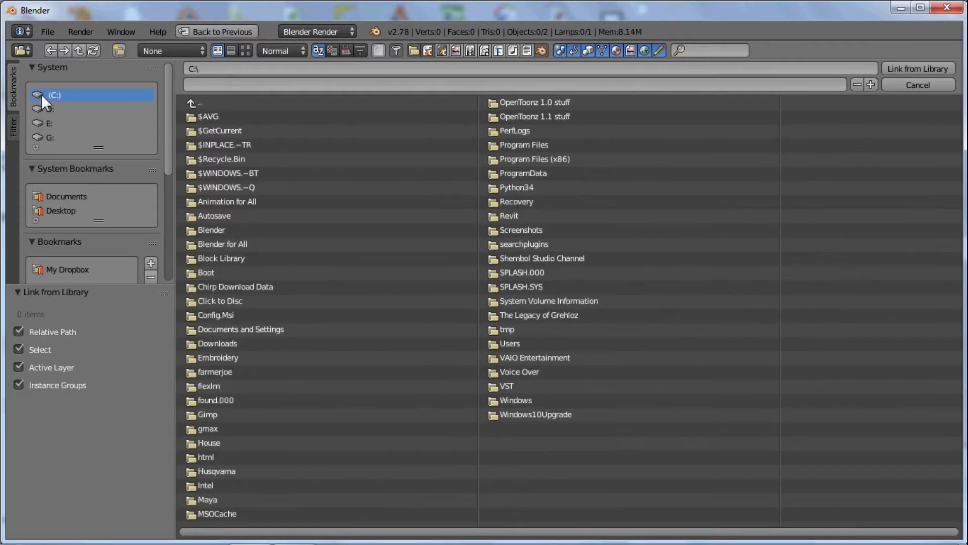
click(207, 233)
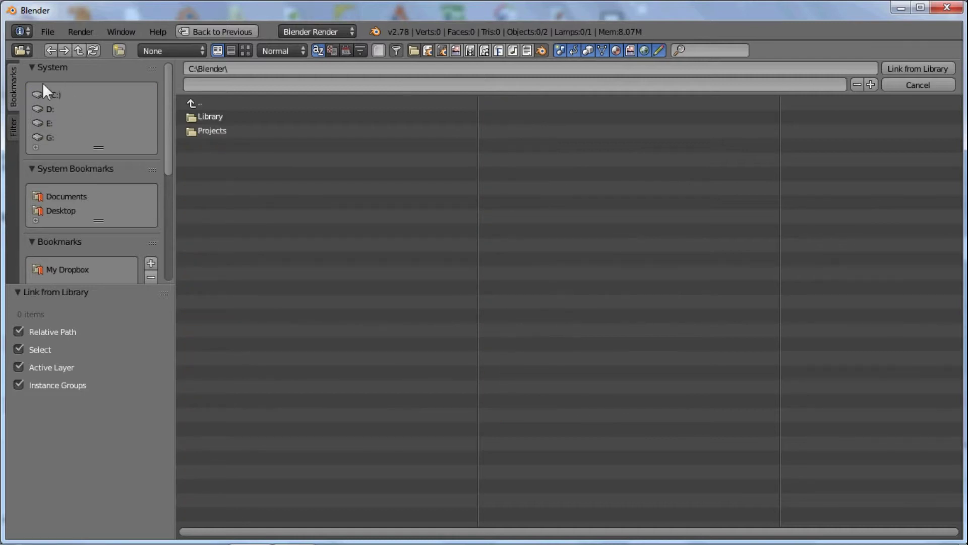
click(78, 51)
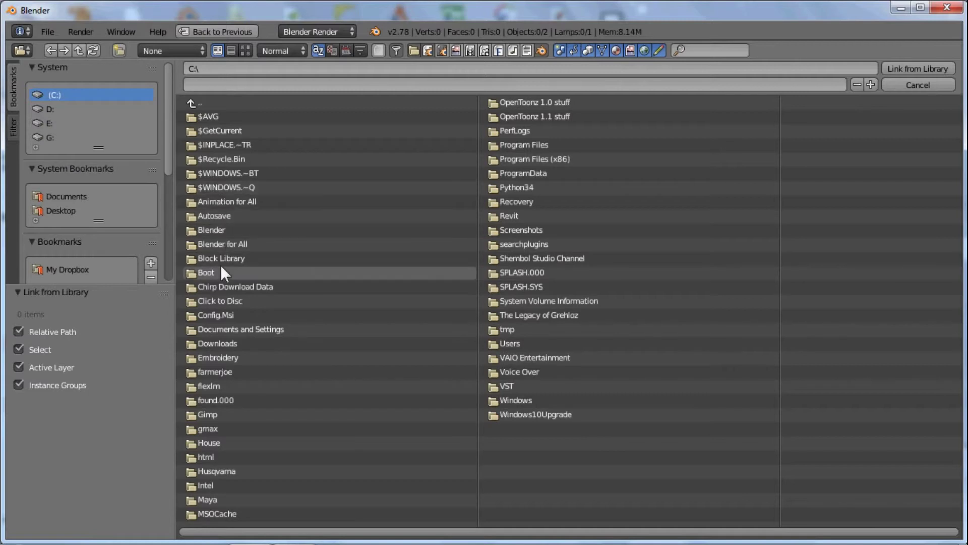
click(220, 245)
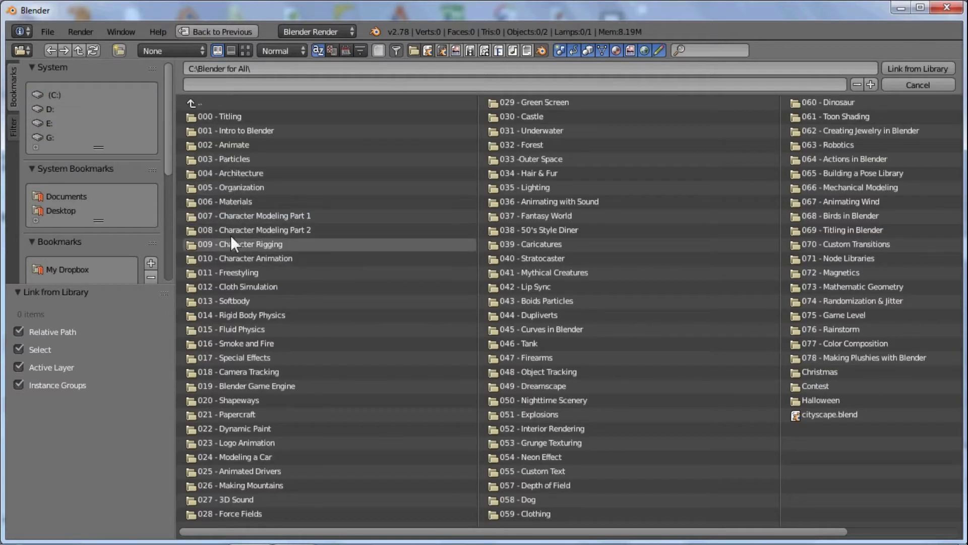
click(231, 188)
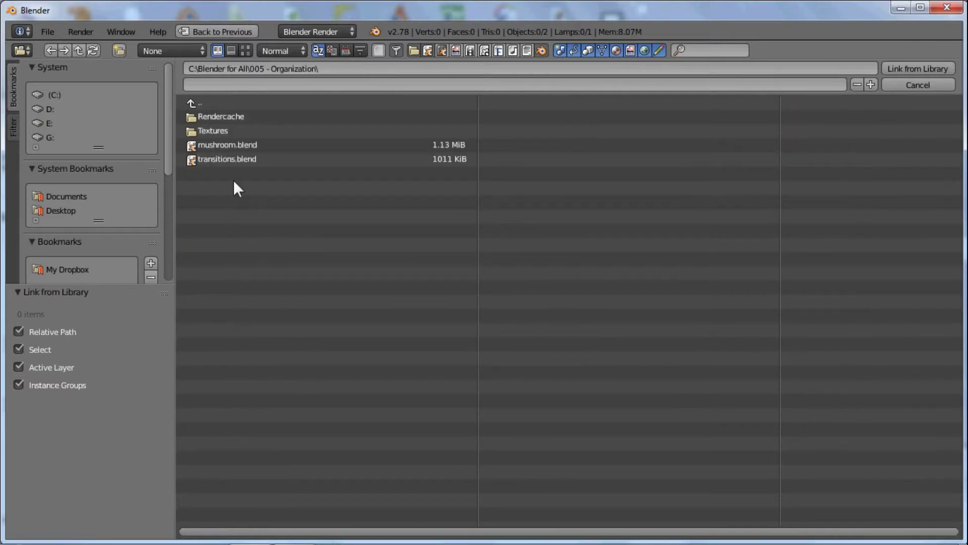
click(229, 146)
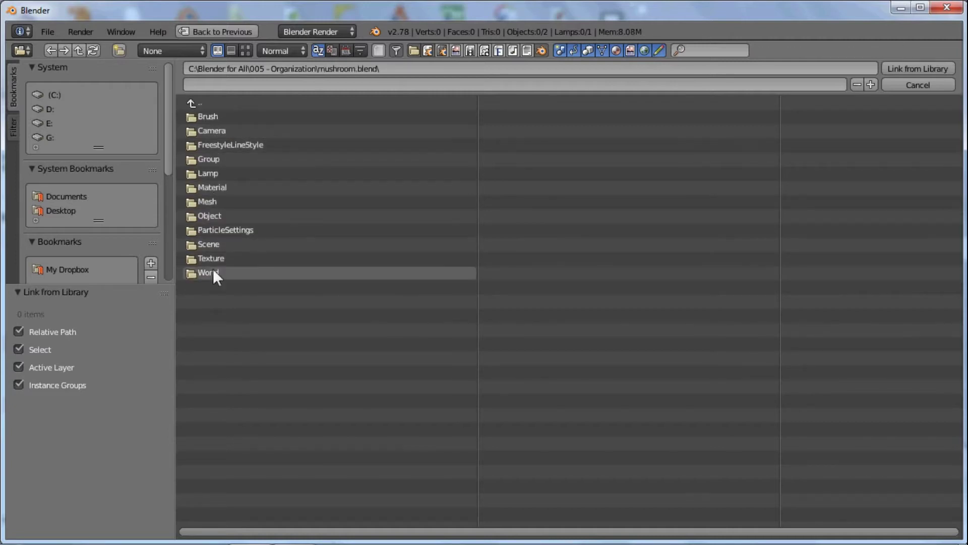
click(213, 215)
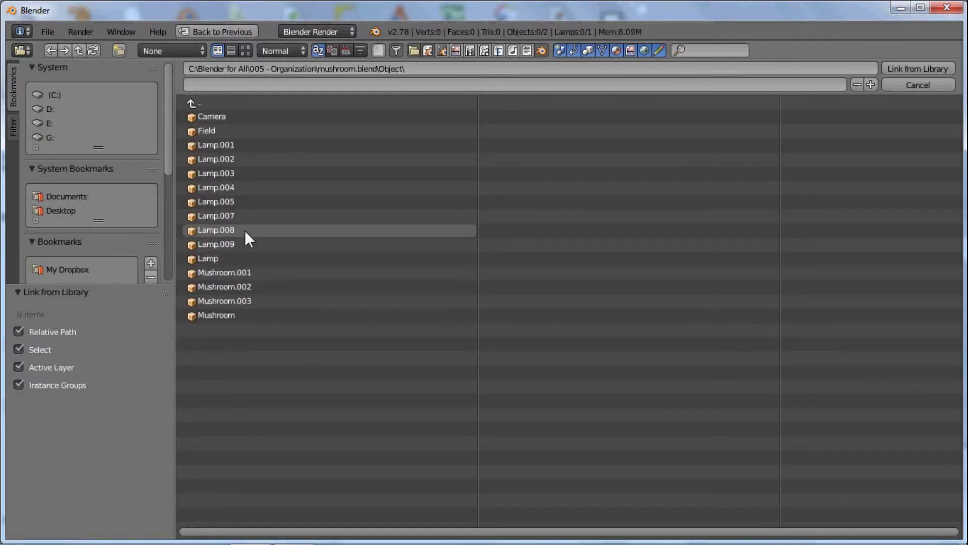
click(218, 131)
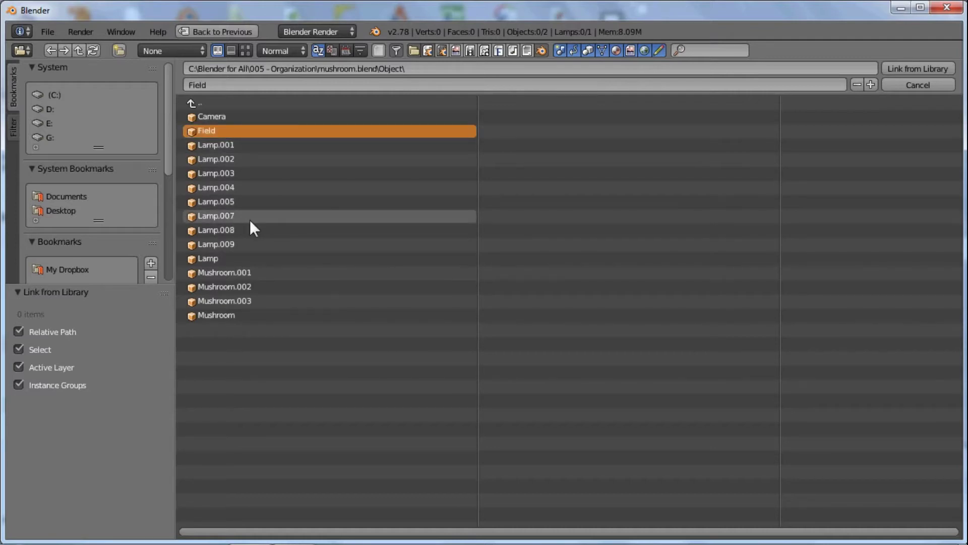
click(914, 67)
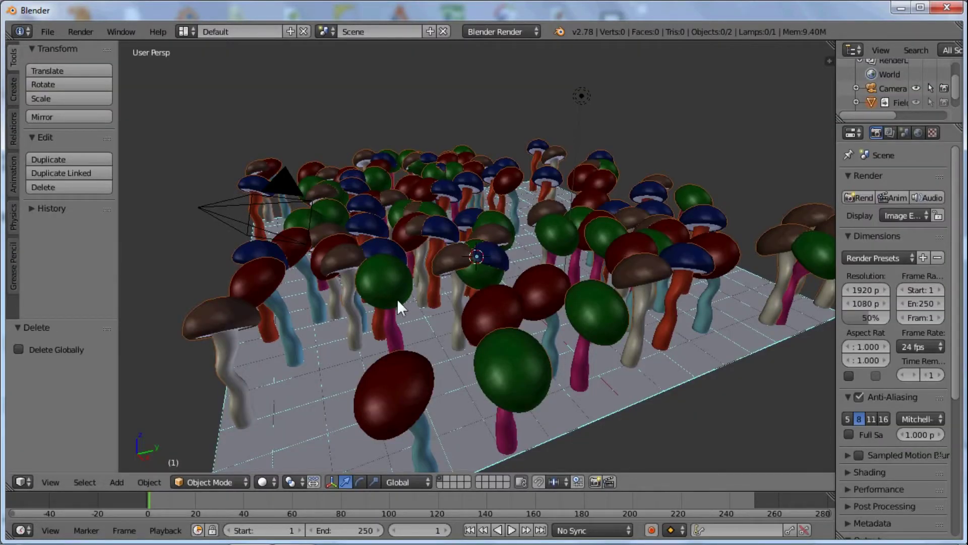
Step: Try to move the linked Field plane in the scene
scroll(403, 333, down, 2)
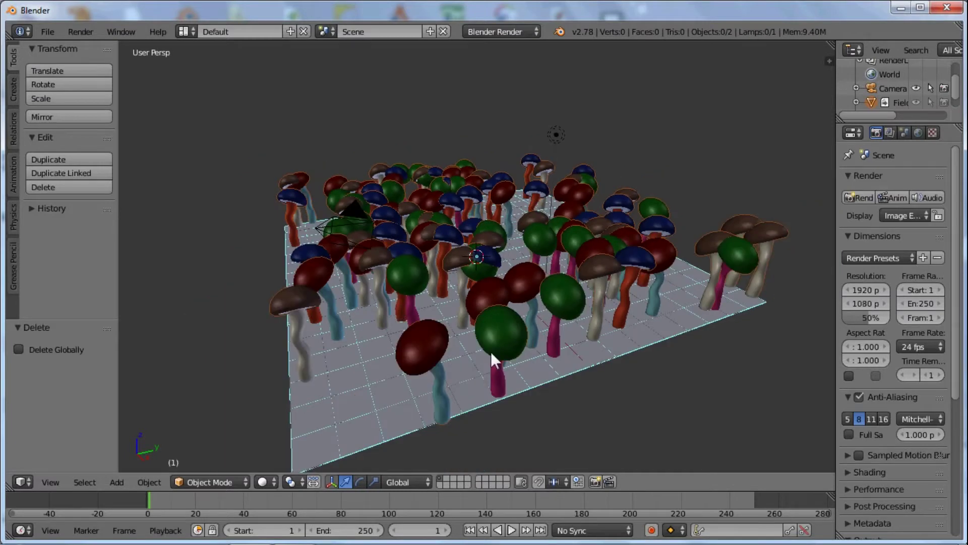
right_click(592, 333)
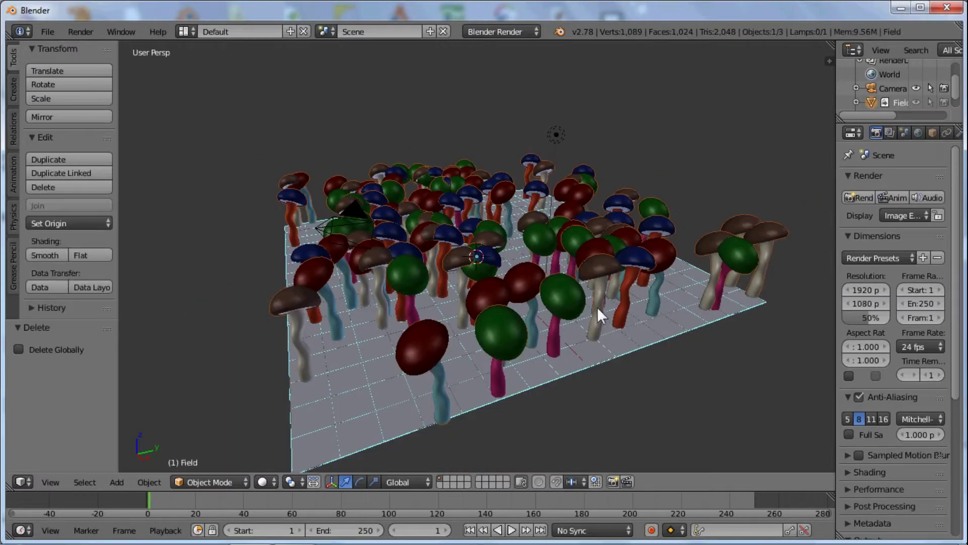
key(g)
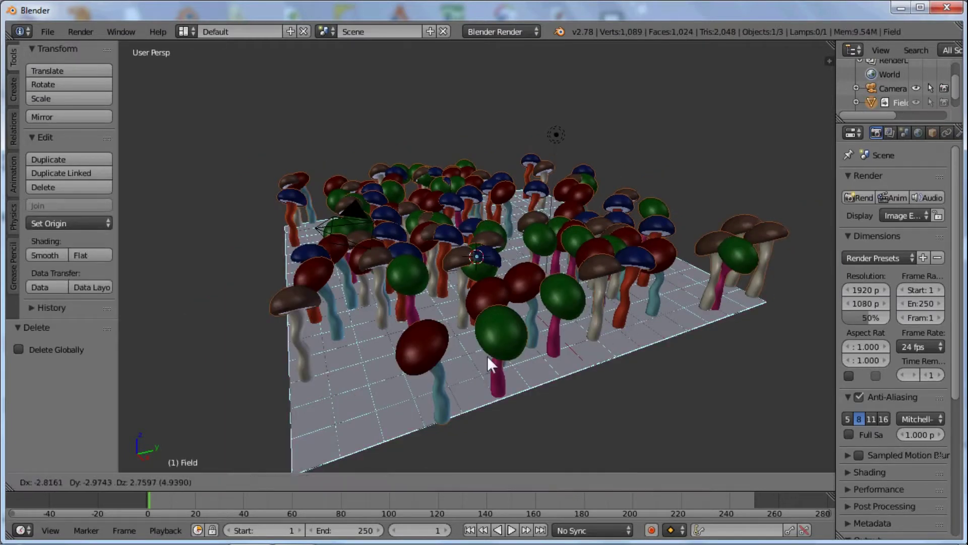
right_click(482, 256)
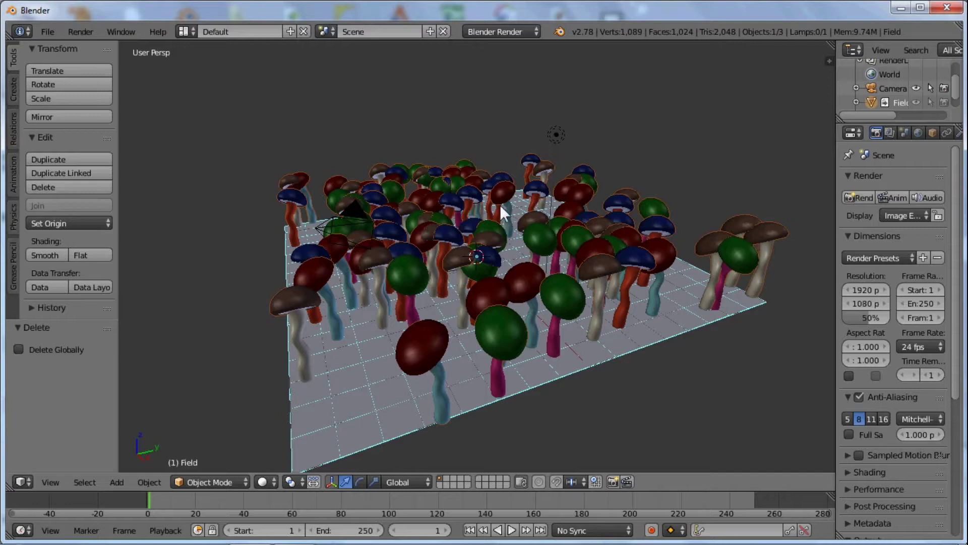
Step: Start appending from another Blender file and browse to the C:\Blender\Library folder
click(51, 30)
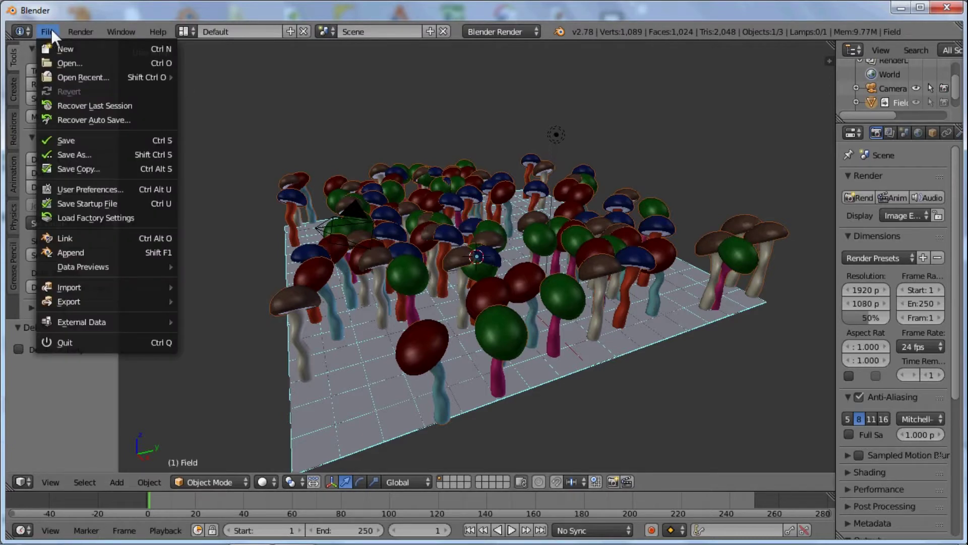
click(65, 252)
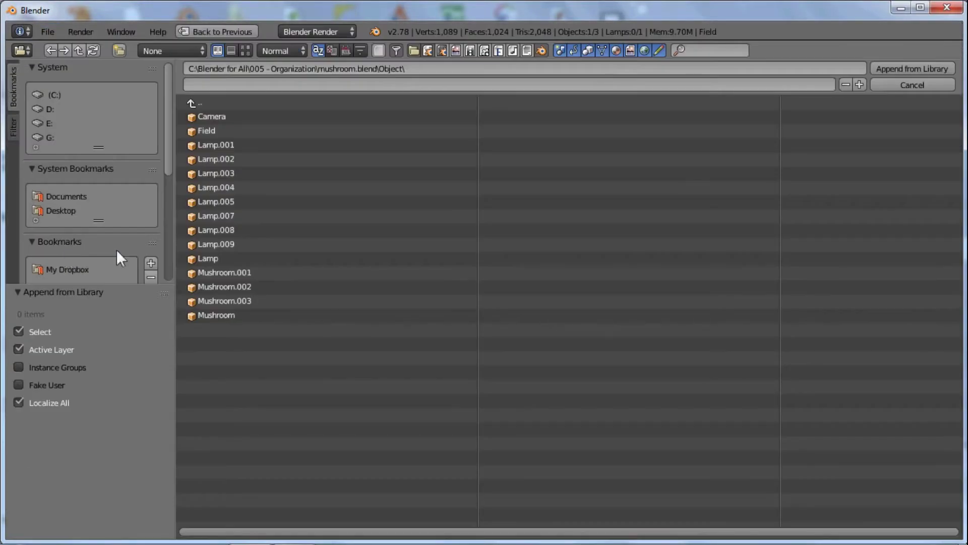
click(200, 104)
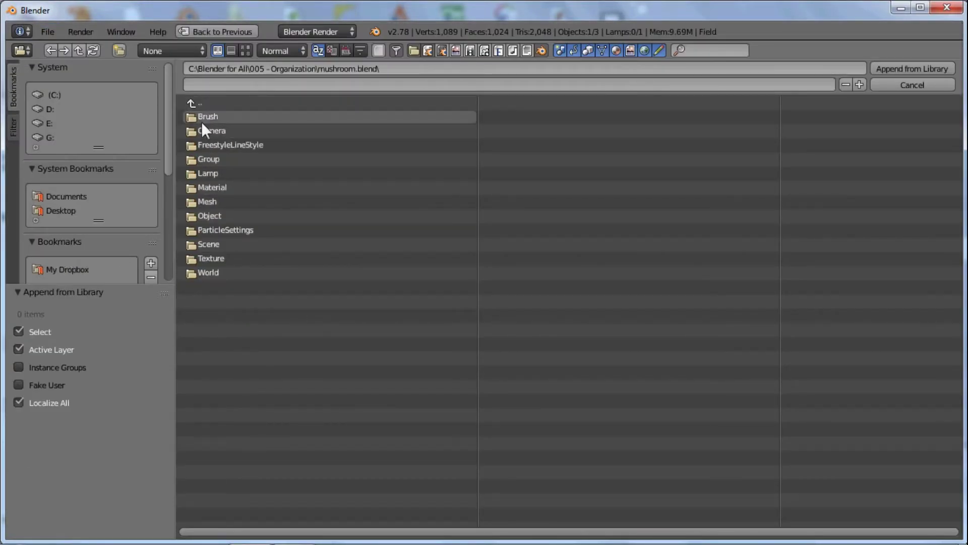
click(196, 105)
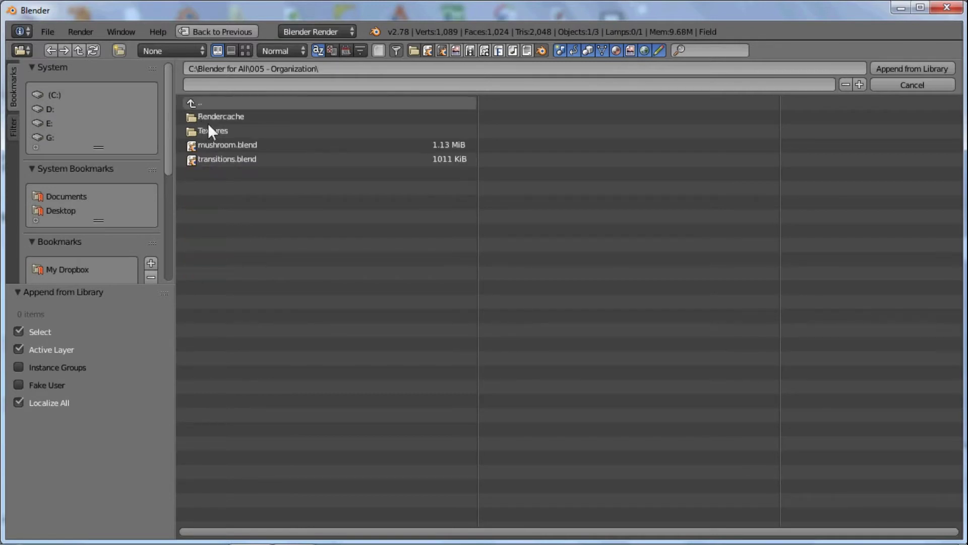
click(202, 105)
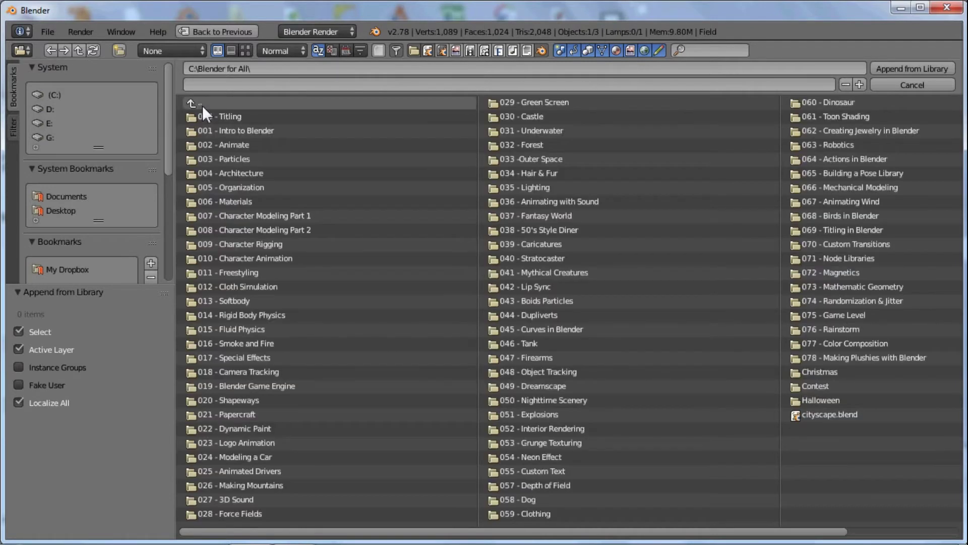
click(201, 105)
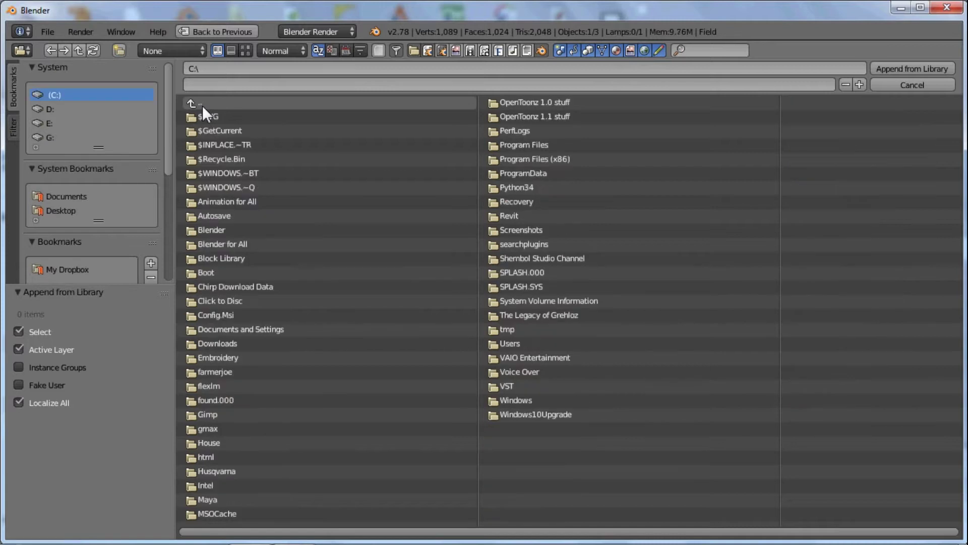
click(209, 228)
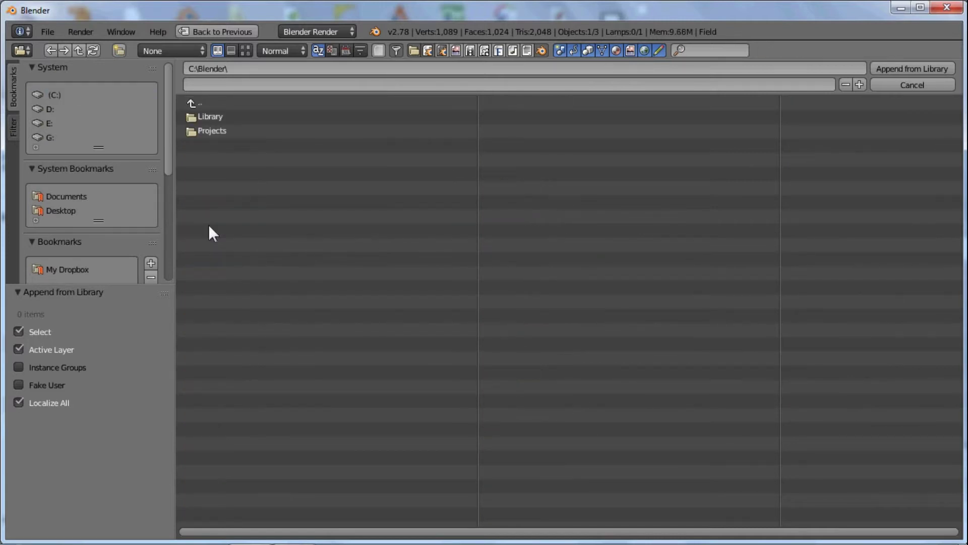
click(208, 115)
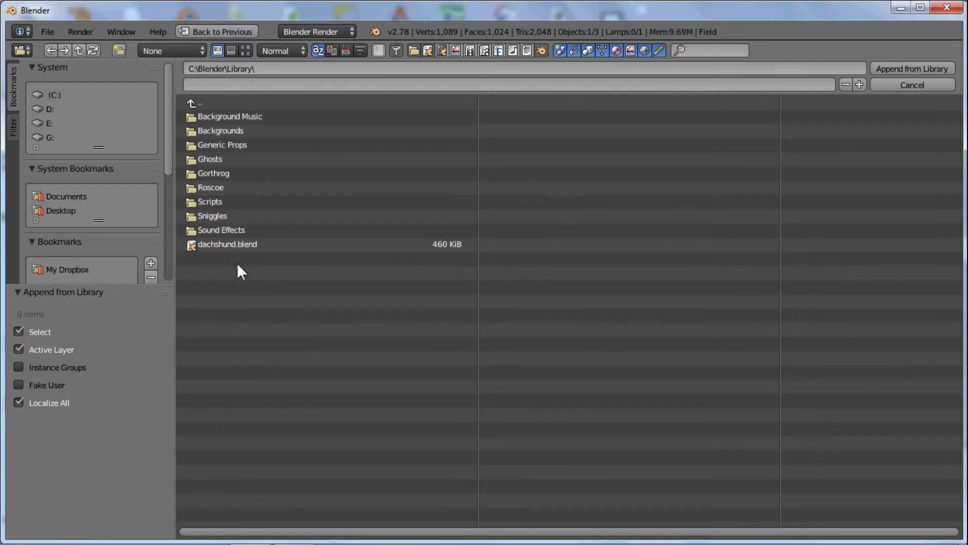
Step: Append the Stanley group from creature.blend in the Sniggles folder
click(217, 218)
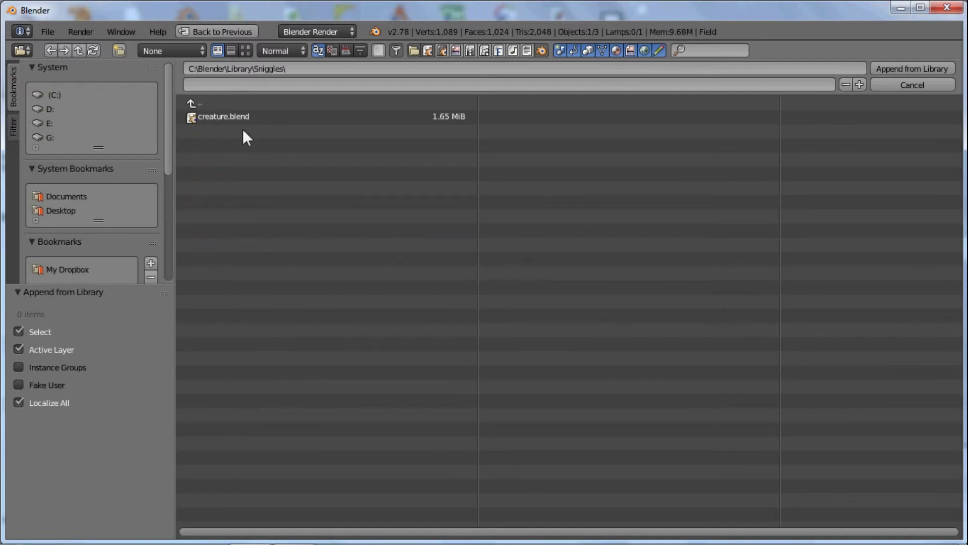
click(232, 116)
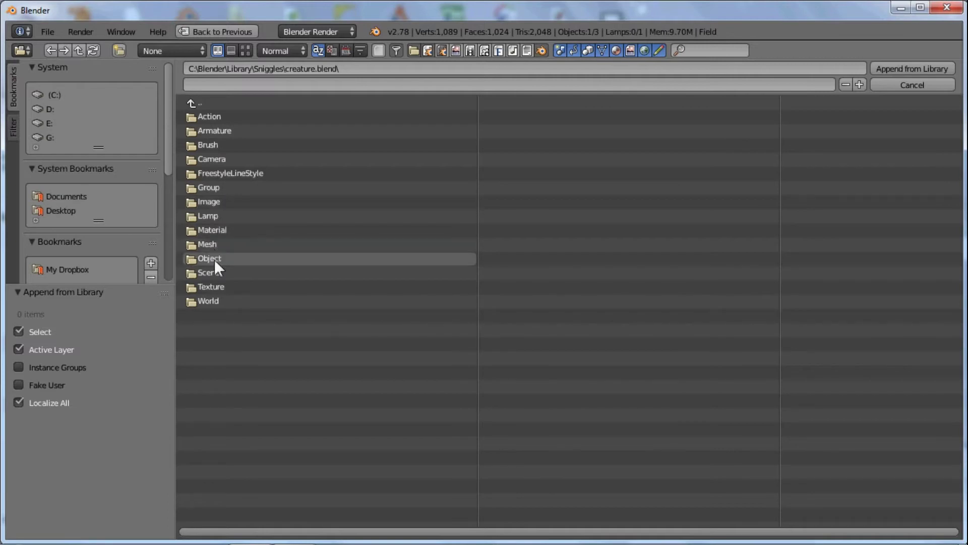
click(215, 186)
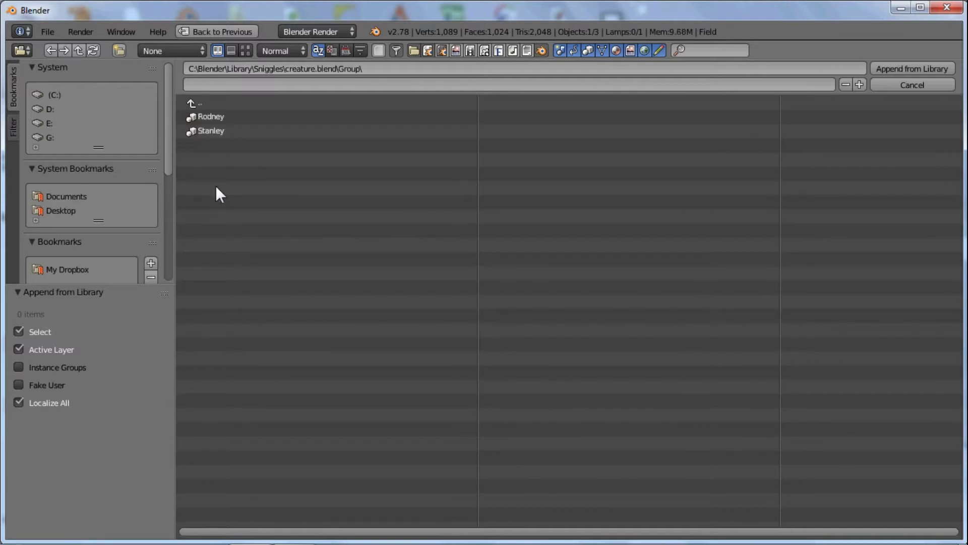
click(208, 131)
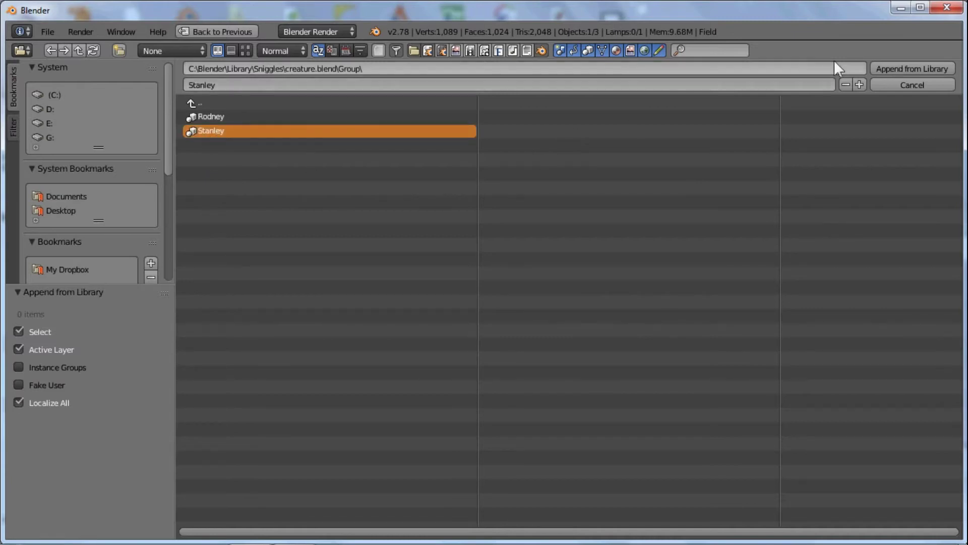
click(886, 69)
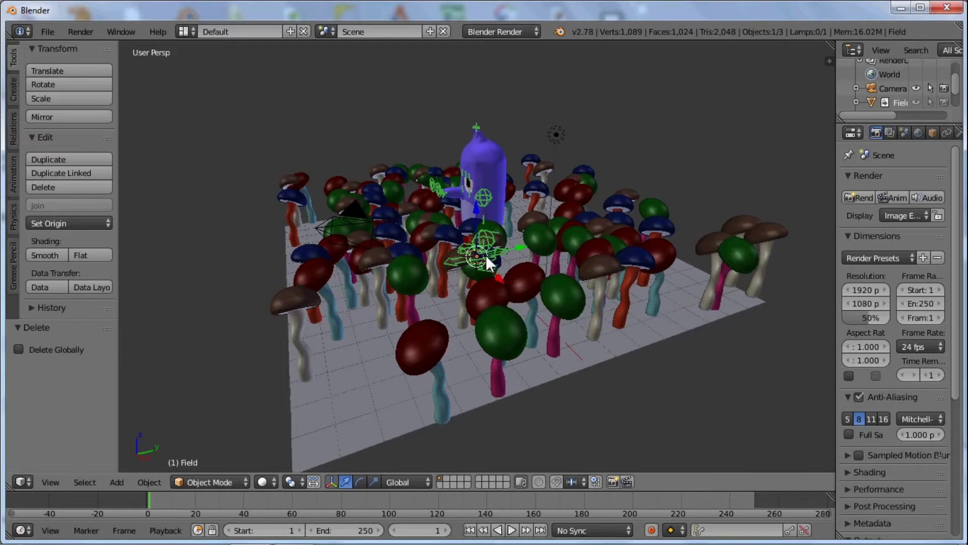
Step: Move the appended Stanley character to the field's near corner, about 6.18 in X and -6.47 in Y, with the global Z axis locked
key(g)
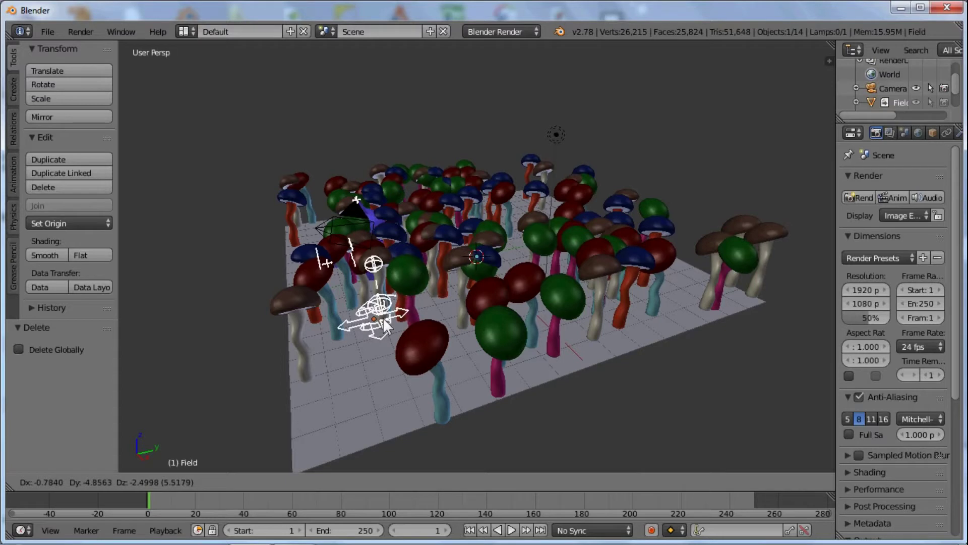
key(shift+z)
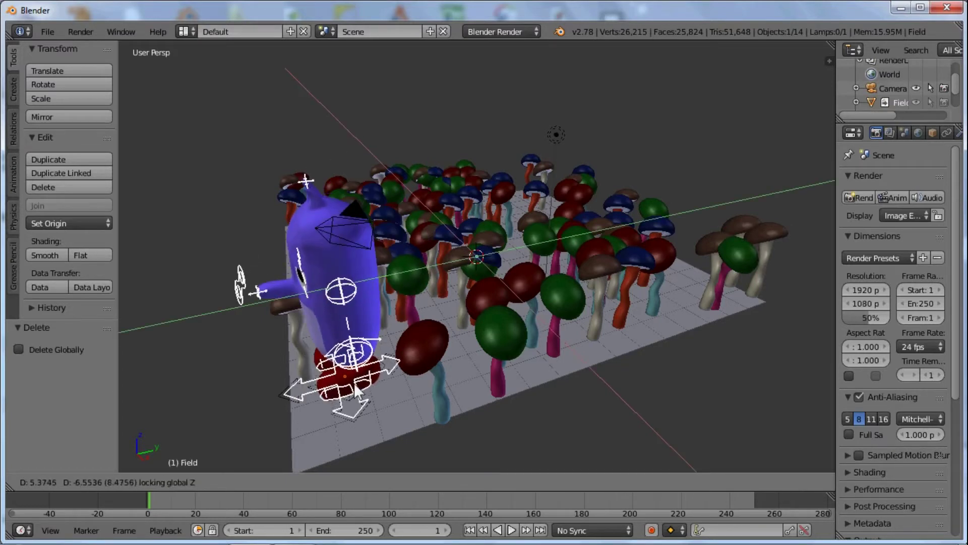
click(361, 393)
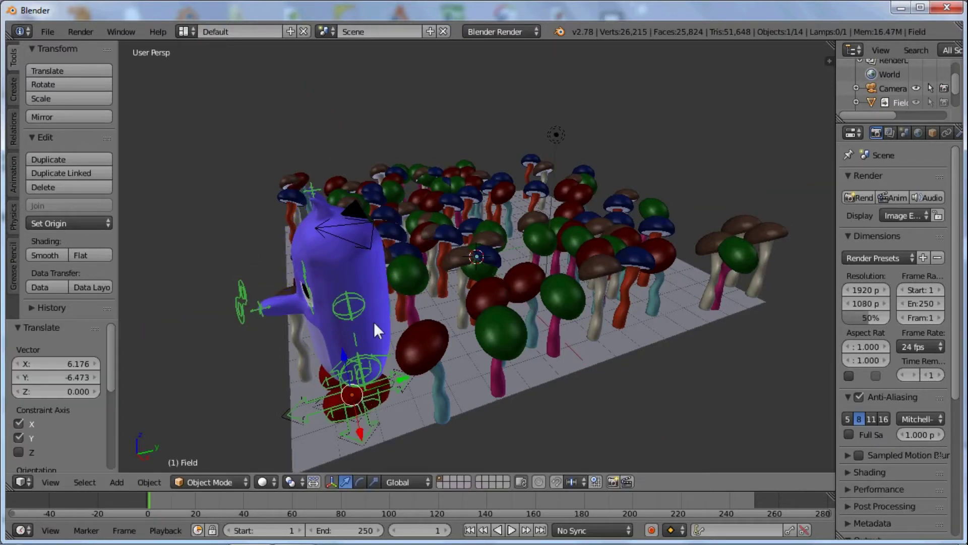
scroll(373, 322, down, 2)
scroll(377, 313, up, 3)
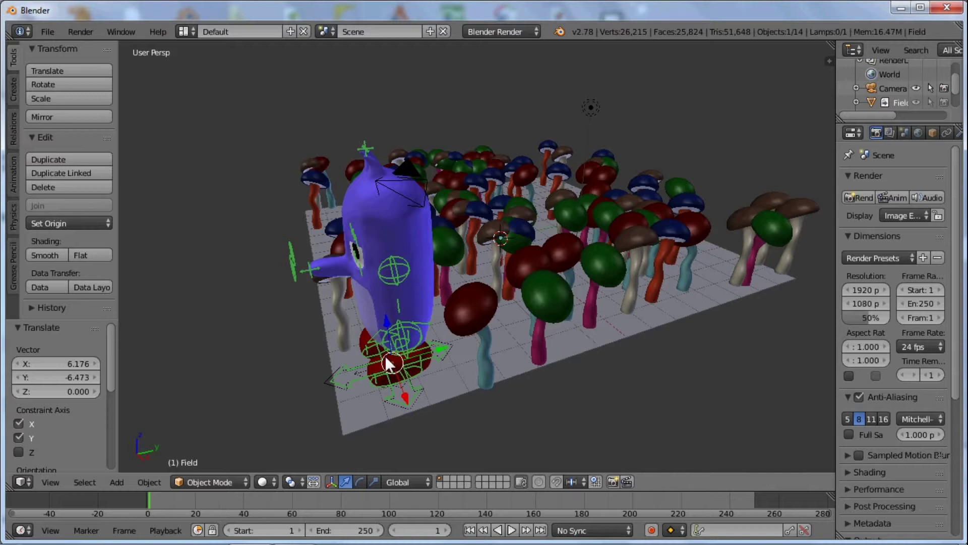
Step: Make Stanley_Skeleton active, put it in Pose Mode and select its CTRL_Head bone
shift+right_click(442, 349)
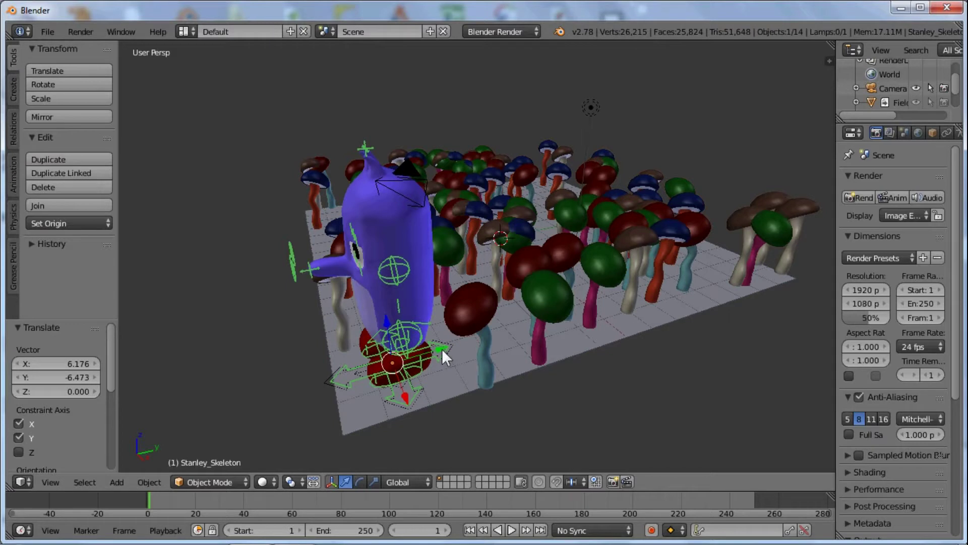
key(ctrl+Tab)
right_click(403, 265)
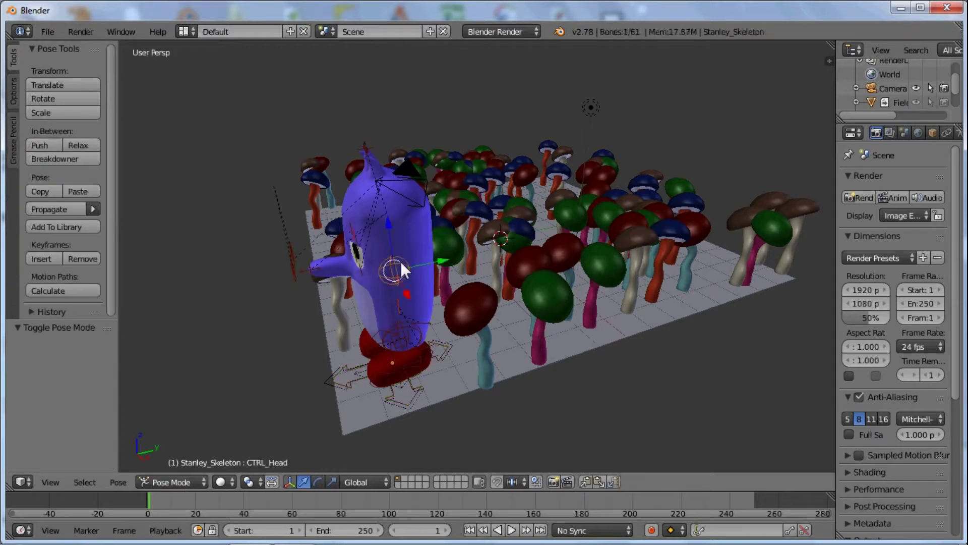
middle_drag(383, 308, 376, 323)
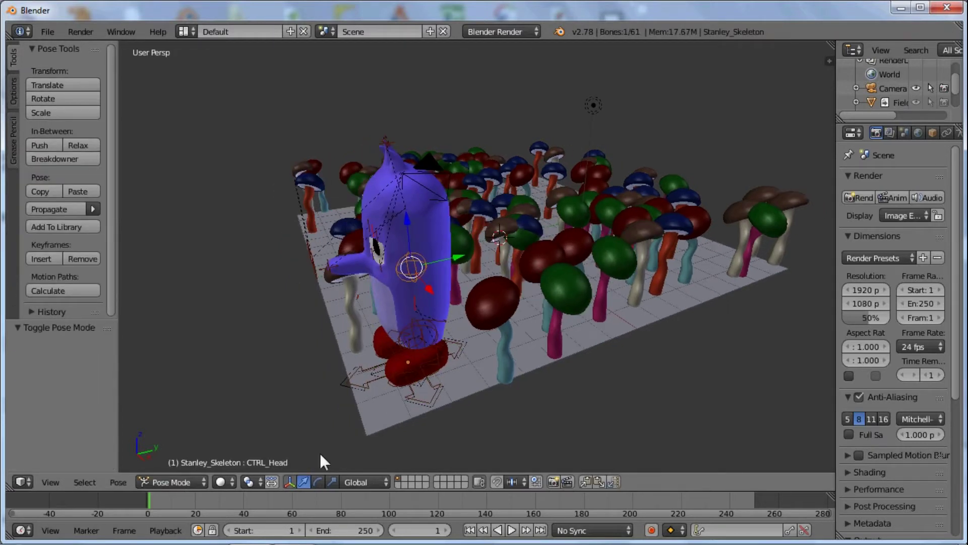
Step: Set the transform orientation to Normal and enable the translate, rotate and scale manipulators together
click(368, 482)
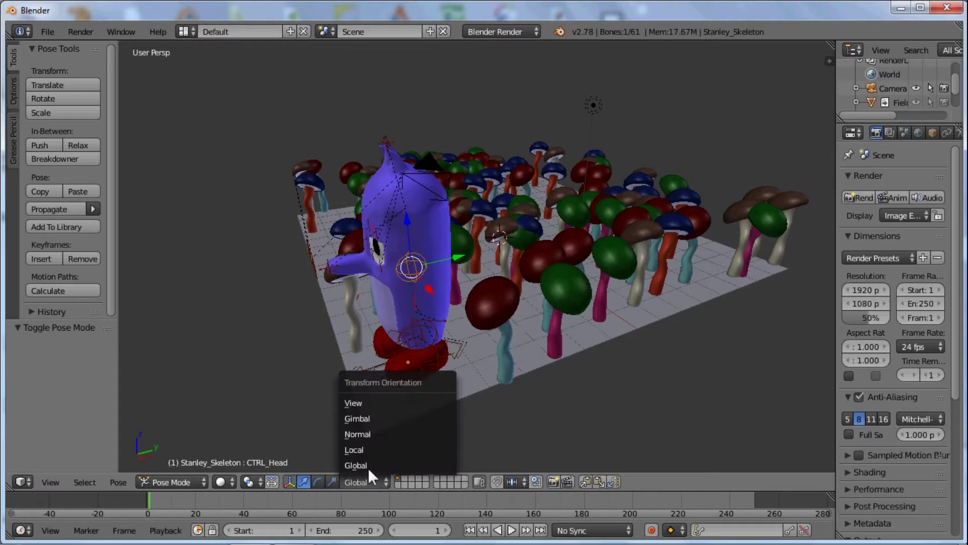
click(364, 433)
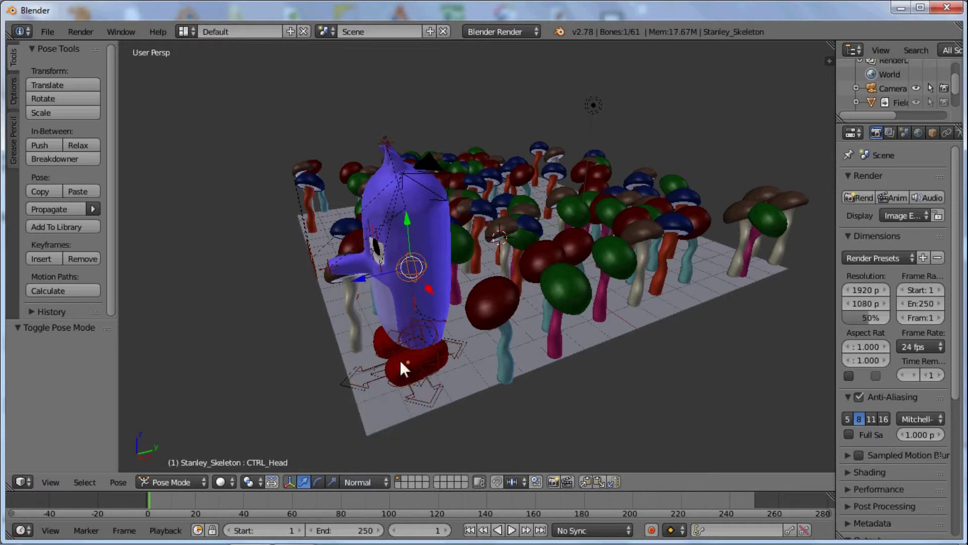
click(318, 481)
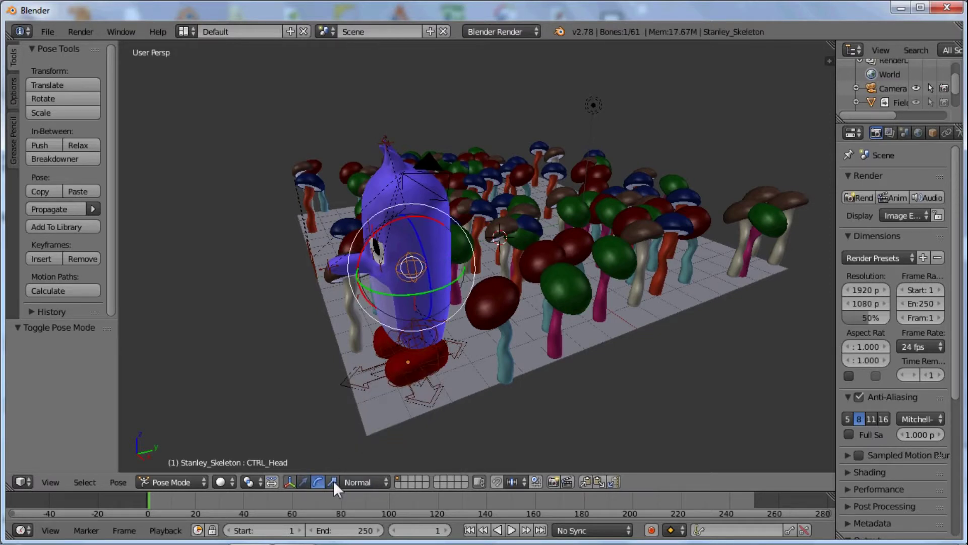
click(306, 480)
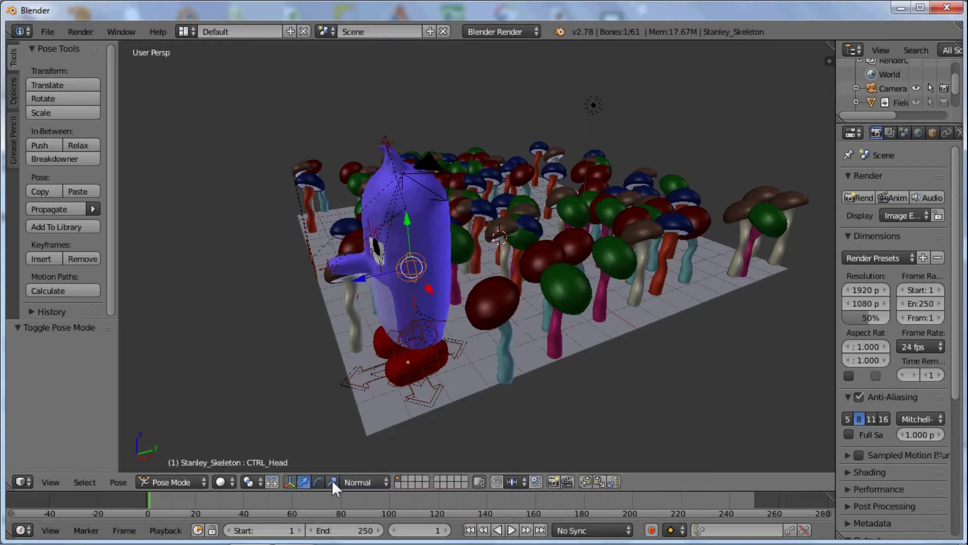
shift+click(317, 482)
shift+click(331, 482)
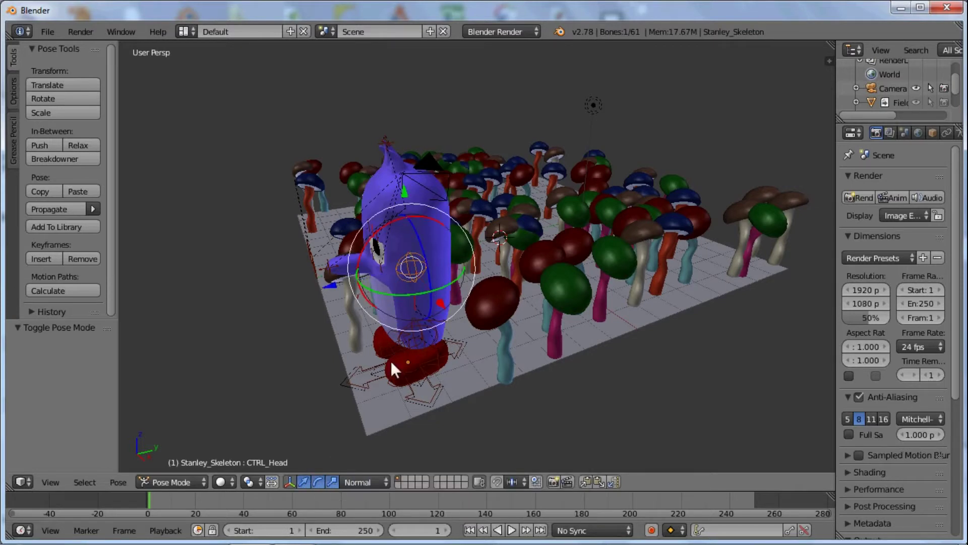
Step: Rotate the CTRL_Head bone about 37° around its Y axis and raise the CTRL_Eyes bone about 0.76 along Y
drag(400, 289, 416, 288)
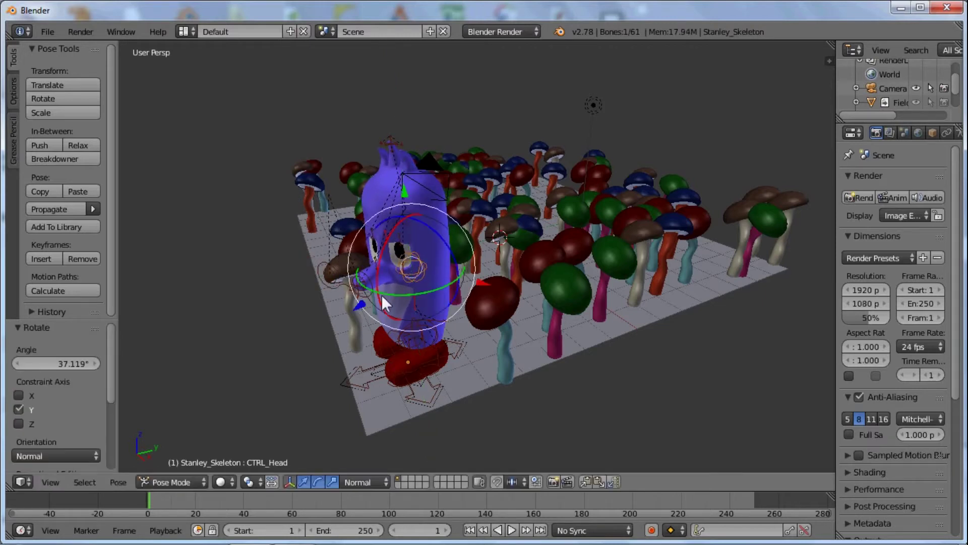
right_click(320, 262)
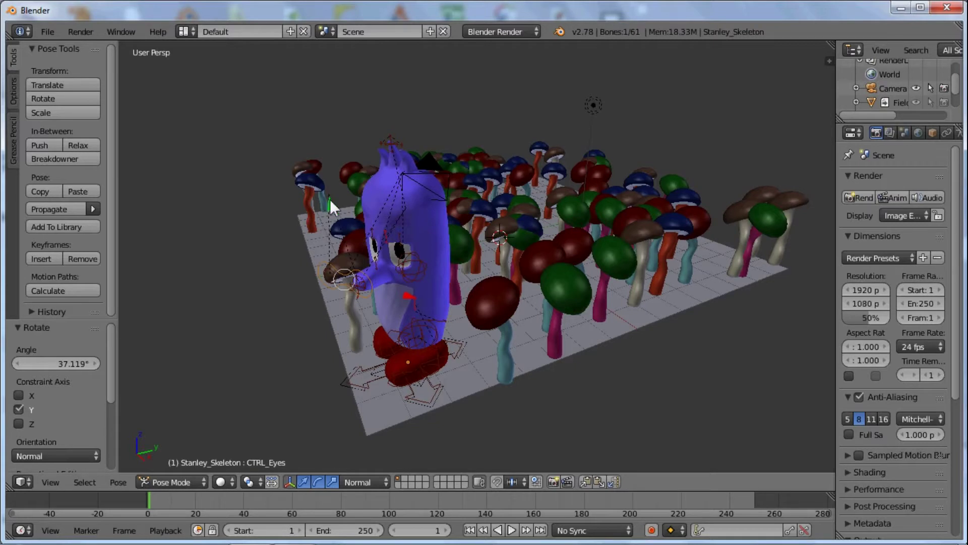
drag(330, 199, 330, 162)
middle_drag(380, 349, 393, 343)
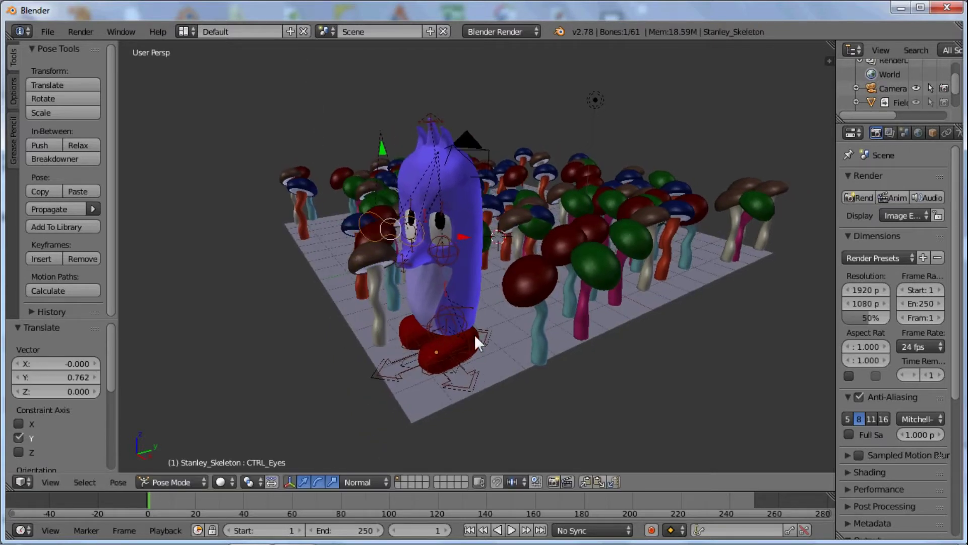
Step: Select the linked Field plane again and try to move it beneath the posed character
right_click(570, 325)
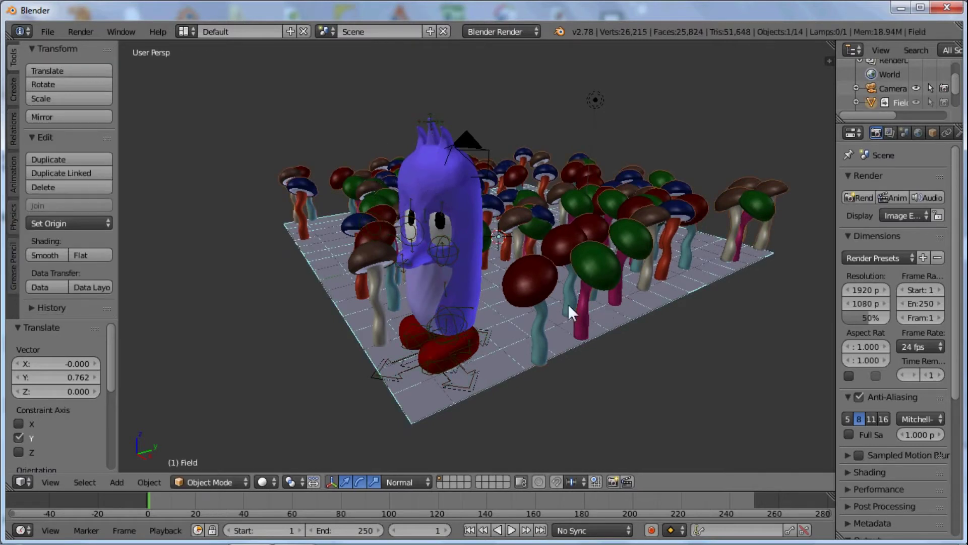
key(g)
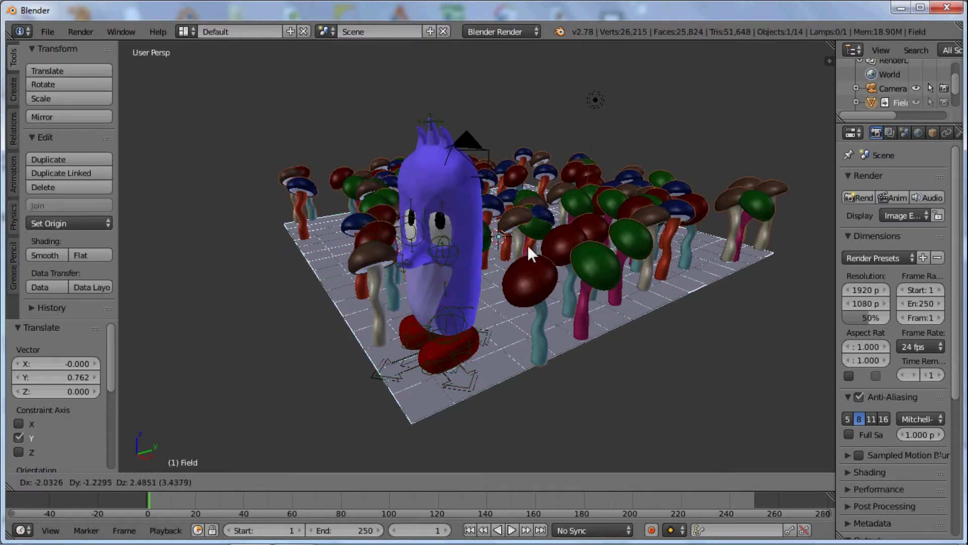
right_click(527, 246)
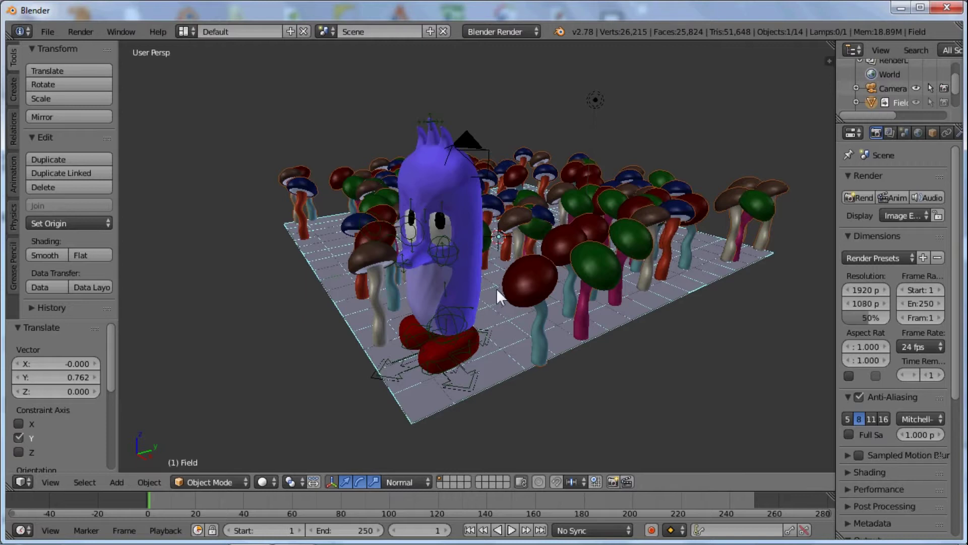
Step: Try to move Stanley's upper eyelid control CTRL_Lid.Upper.R and deselect all bones
right_click(410, 216)
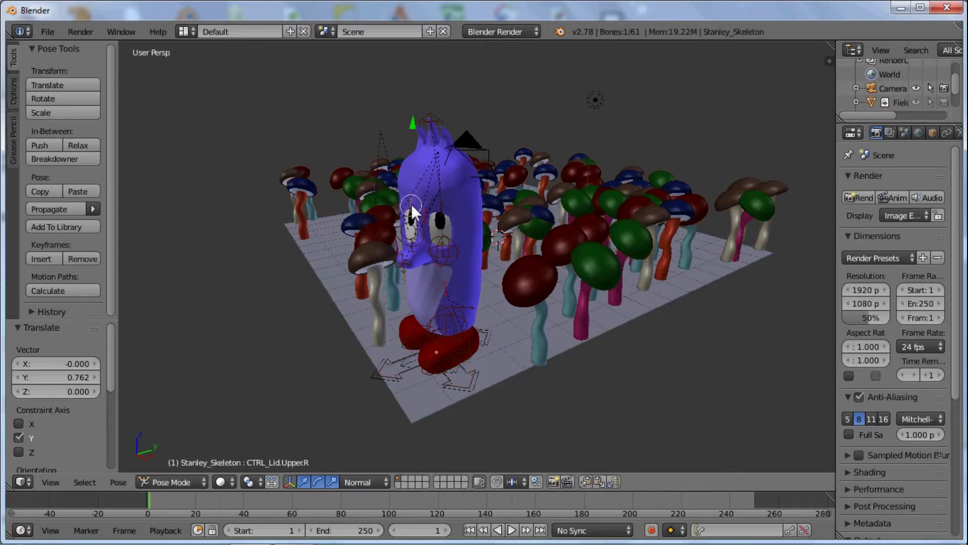
key(g)
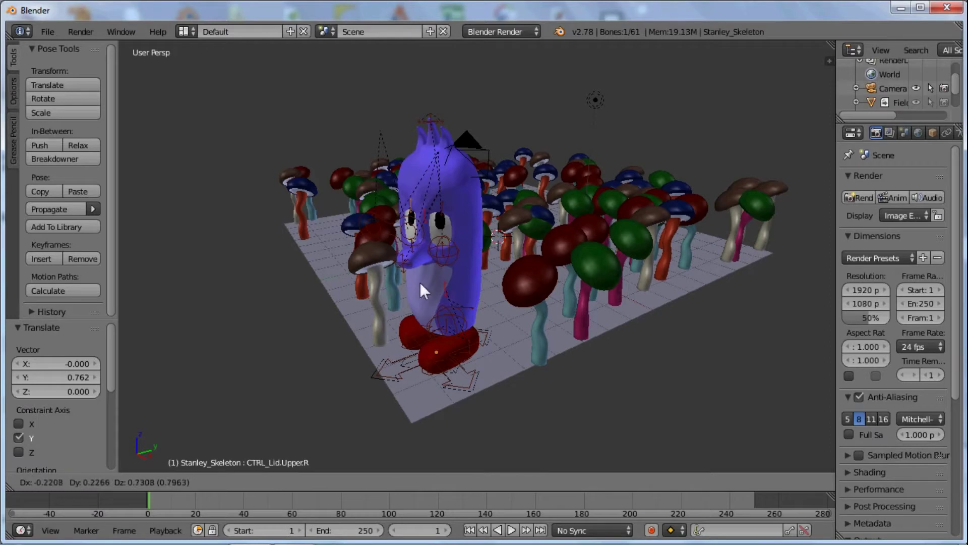
click(416, 227)
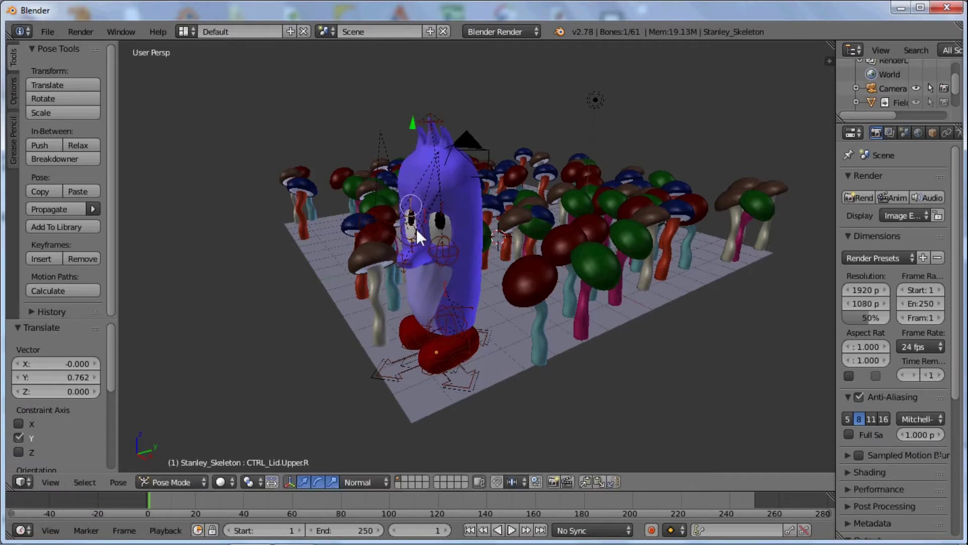
key(a)
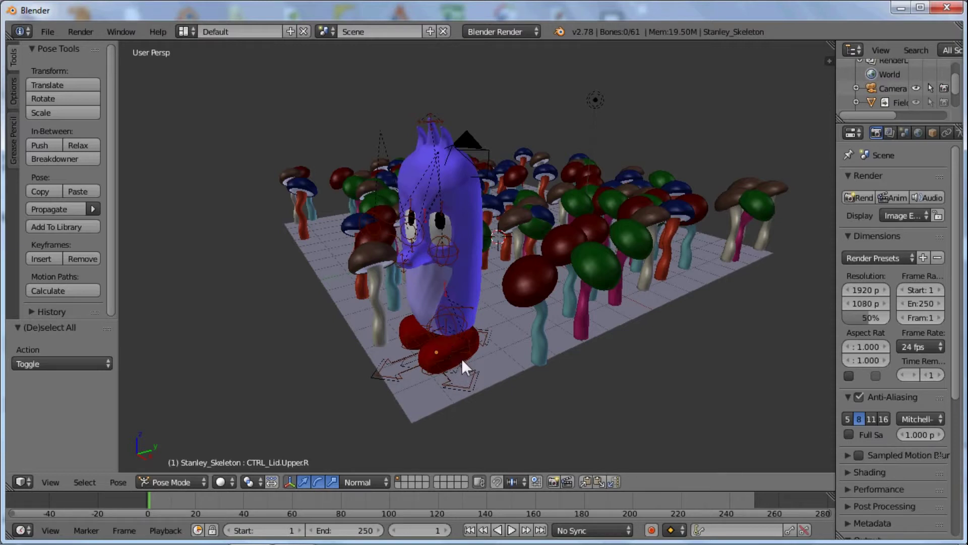
right_click(467, 371)
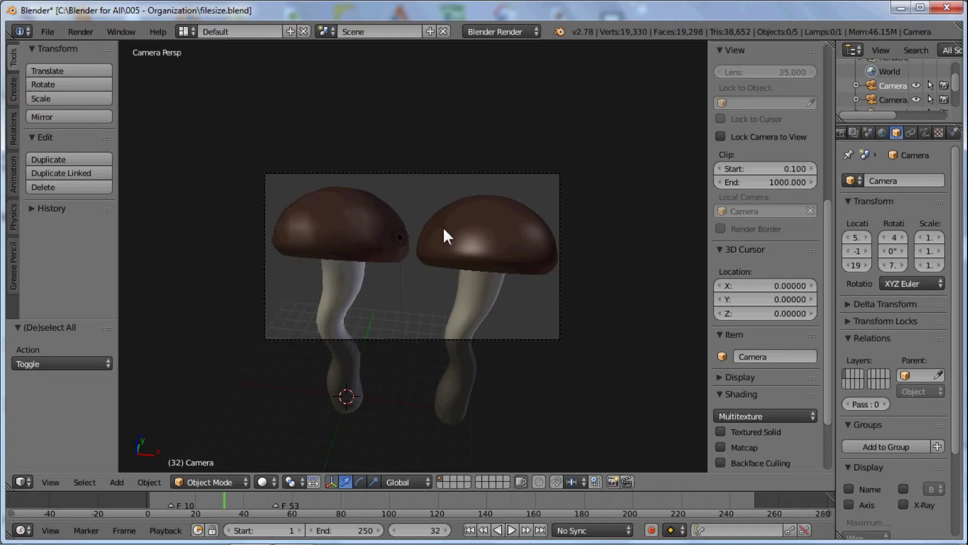
Step: Compare the mesh density of Mushroom and Mushroom.001 by viewing each one's geometry in Edit Mode, returning to Object Mode
scroll(304, 219, up, 2)
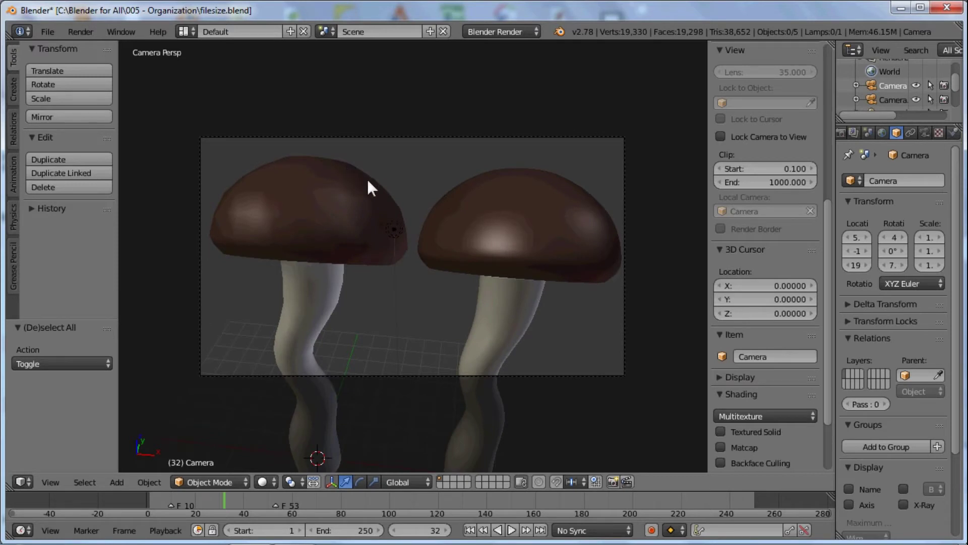
right_click(342, 172)
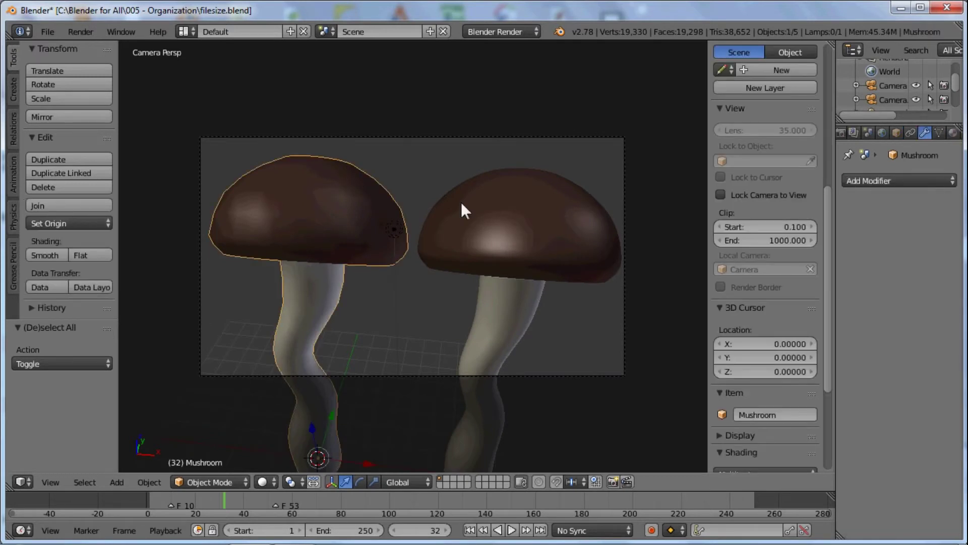
right_click(484, 200)
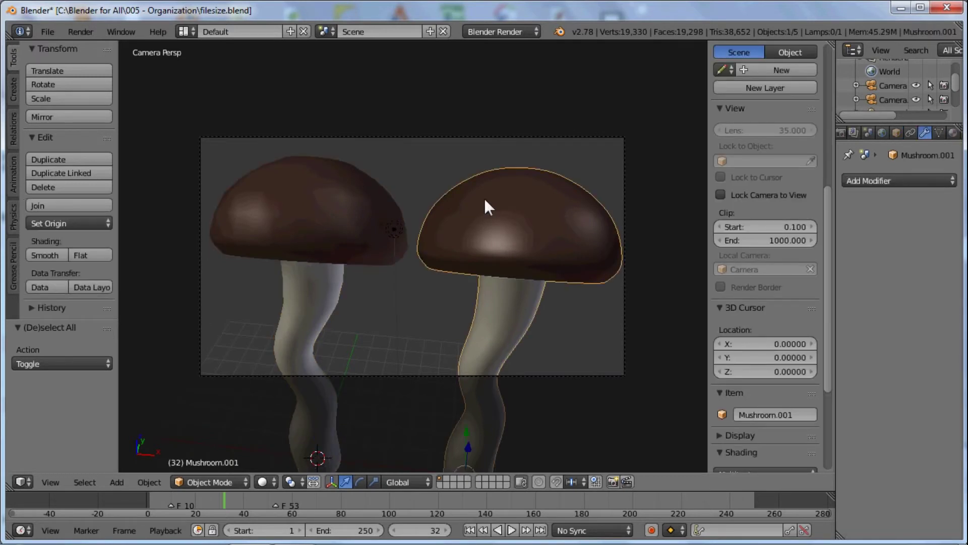
right_click(281, 175)
key(Tab)
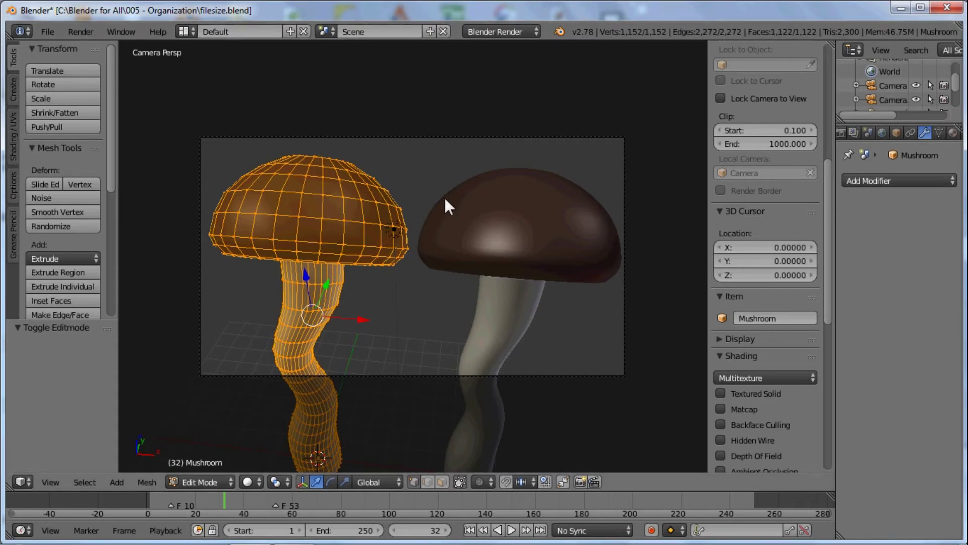
key(Tab)
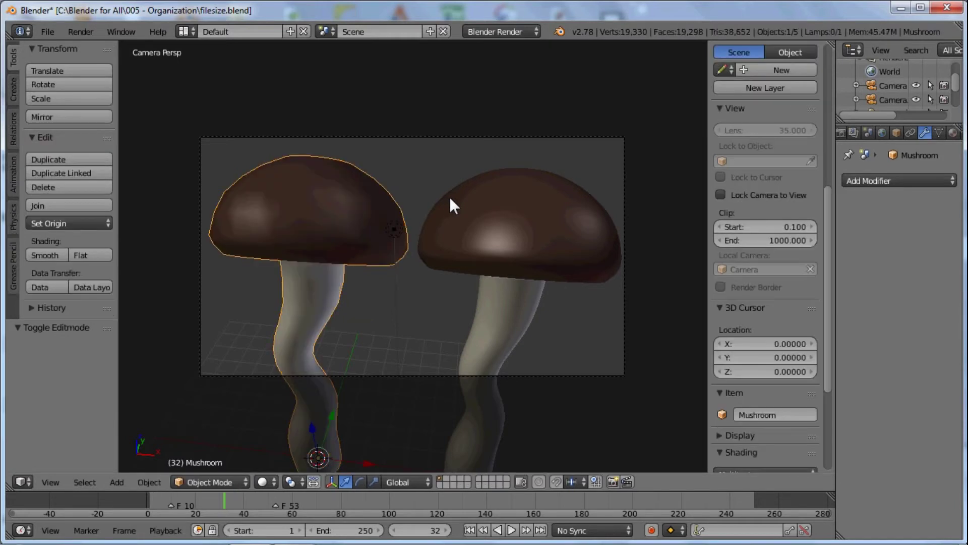
right_click(456, 196)
key(Tab)
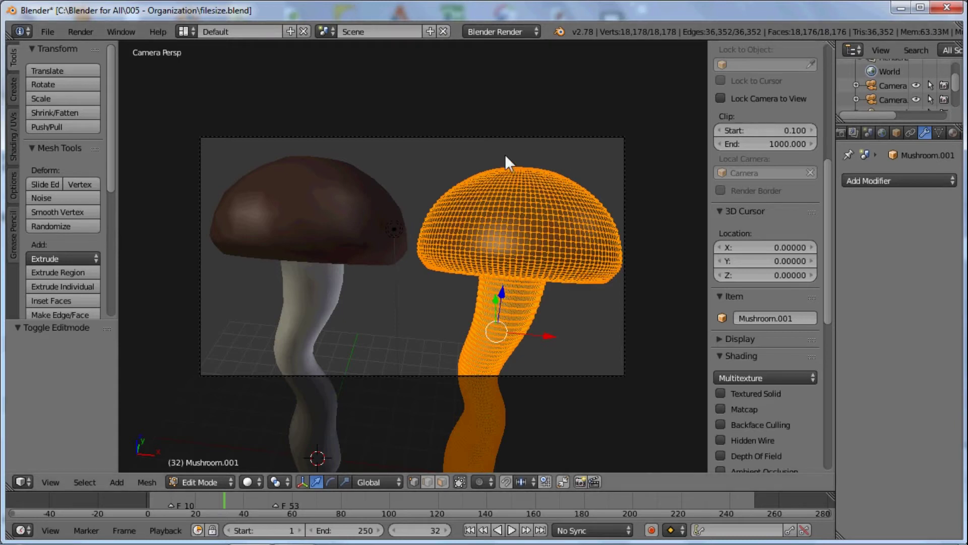
key(Tab)
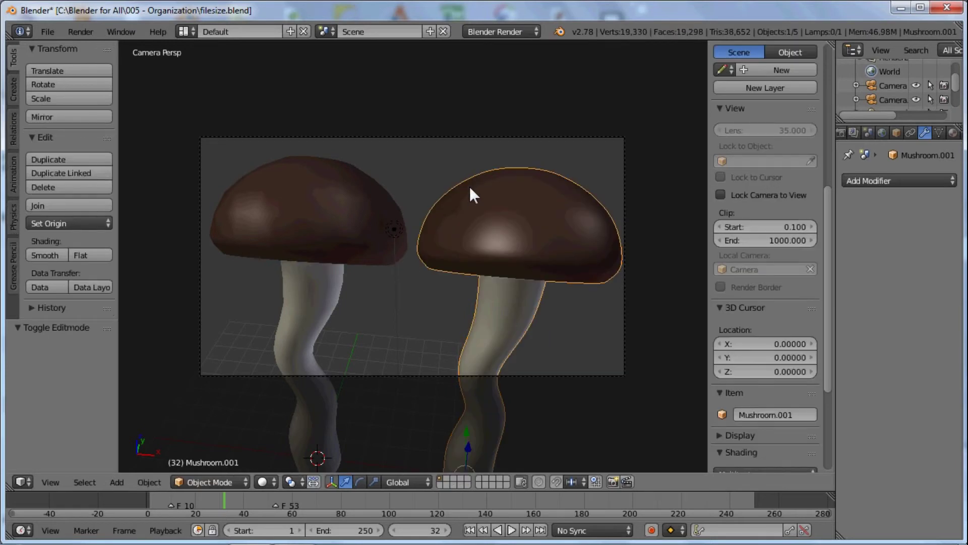
right_click(365, 204)
key(Tab)
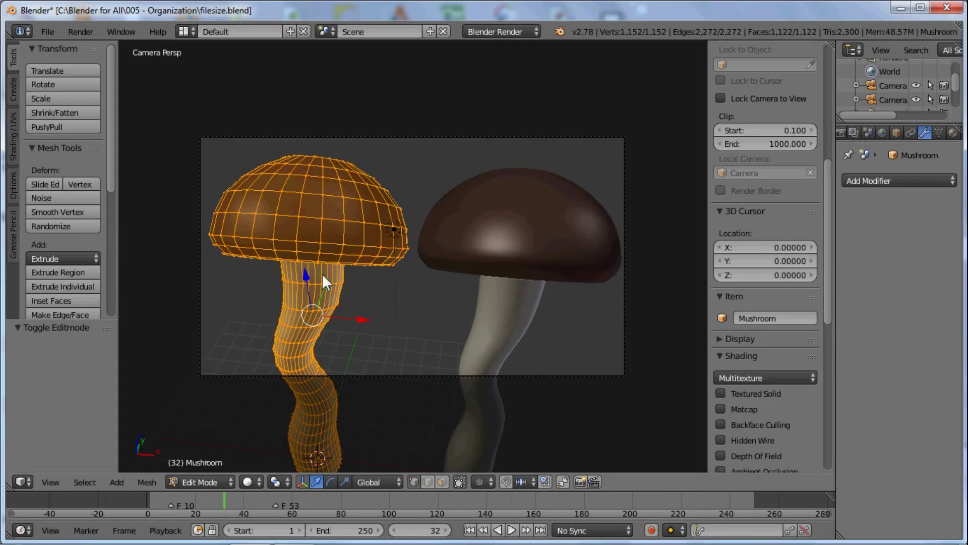
key(Tab)
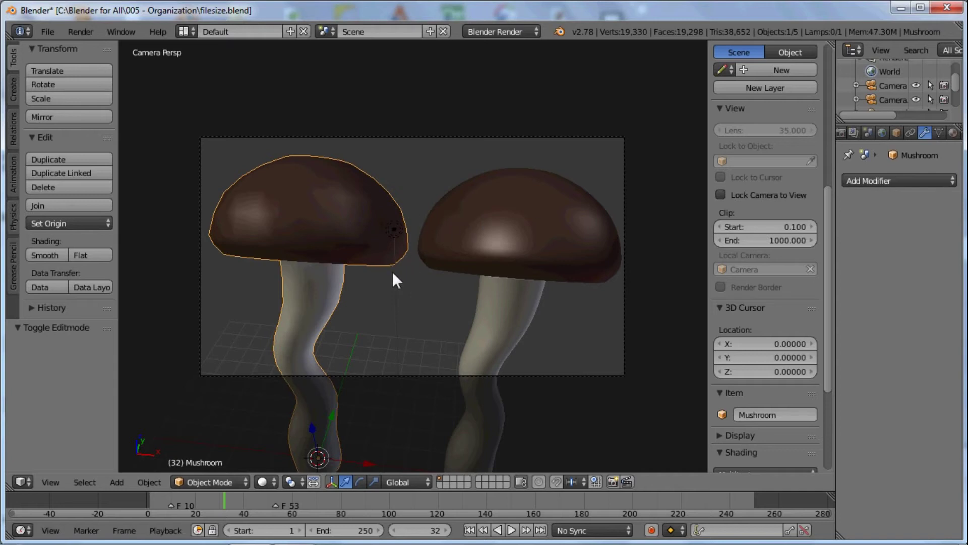
Step: Deselect all objects, render the close-up at frame 32, and examine the outlines of both mushroom caps
key(a)
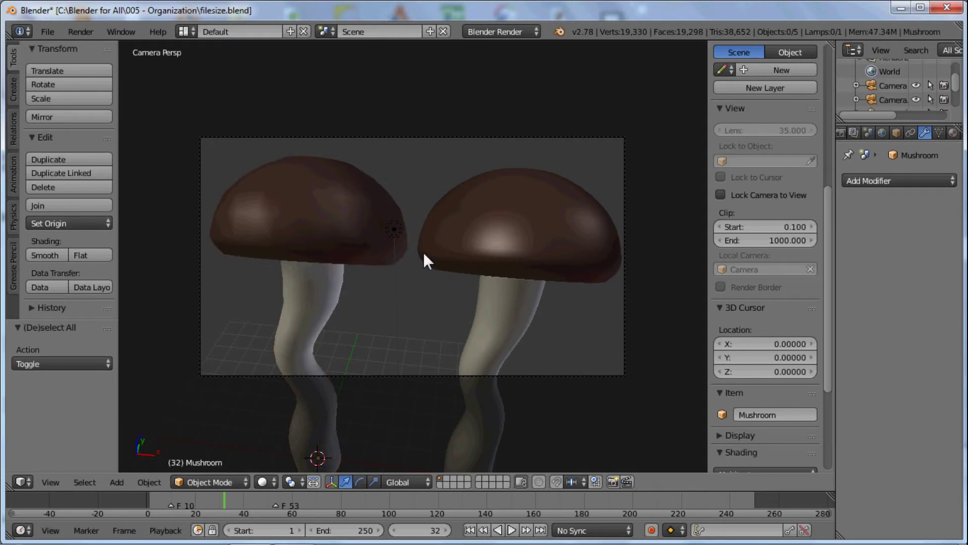
key(F12)
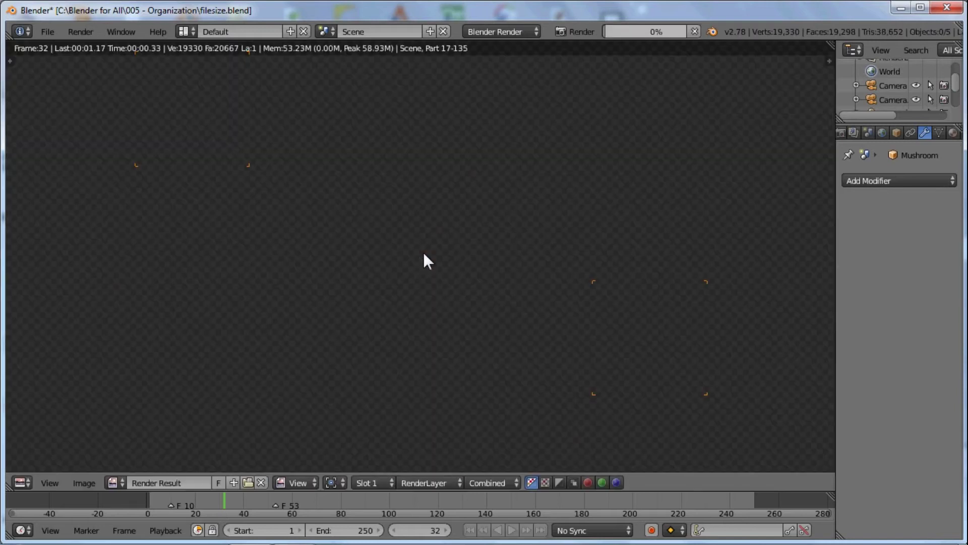
scroll(409, 237, down, 4)
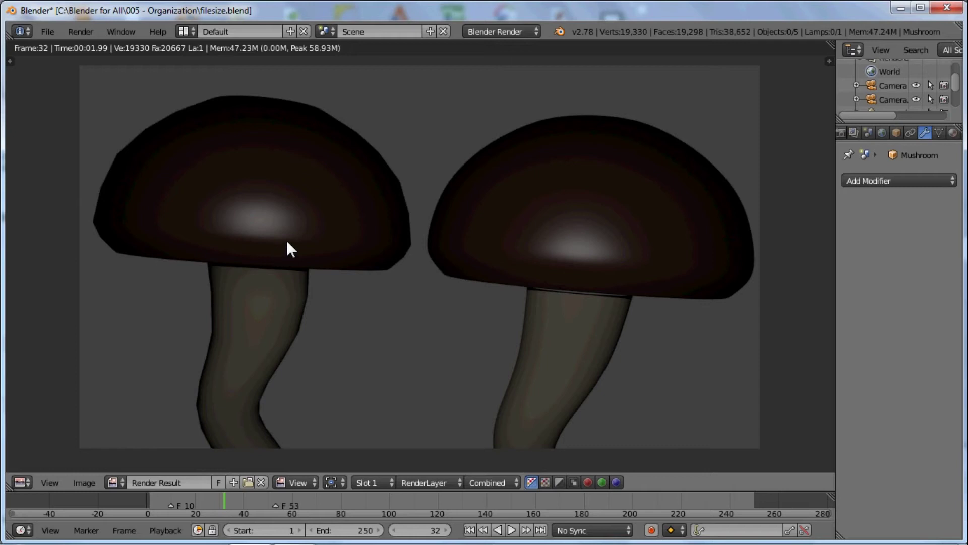
key(Escape)
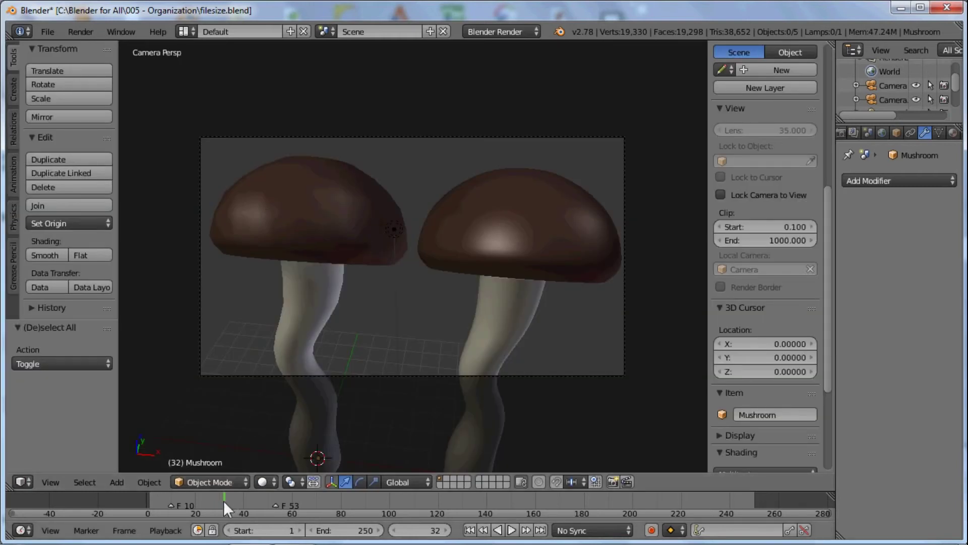
Step: Play the animation, stop it at frame 73, and render that distant camera view
key(alt+a)
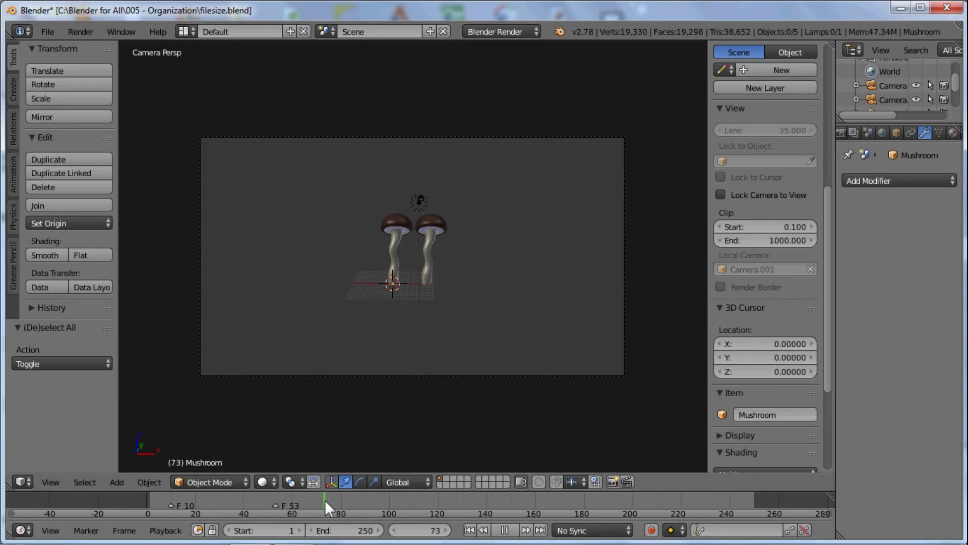
key(alt+a)
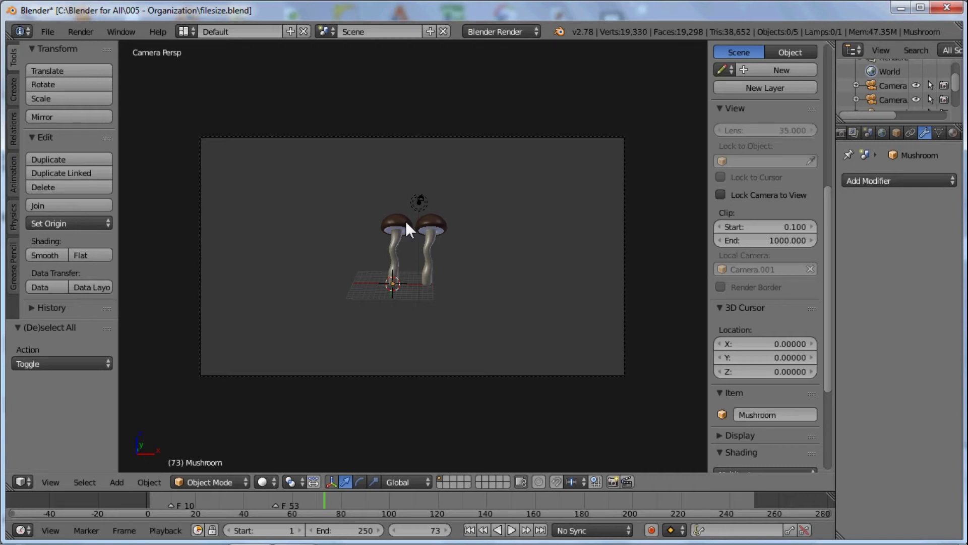
key(F12)
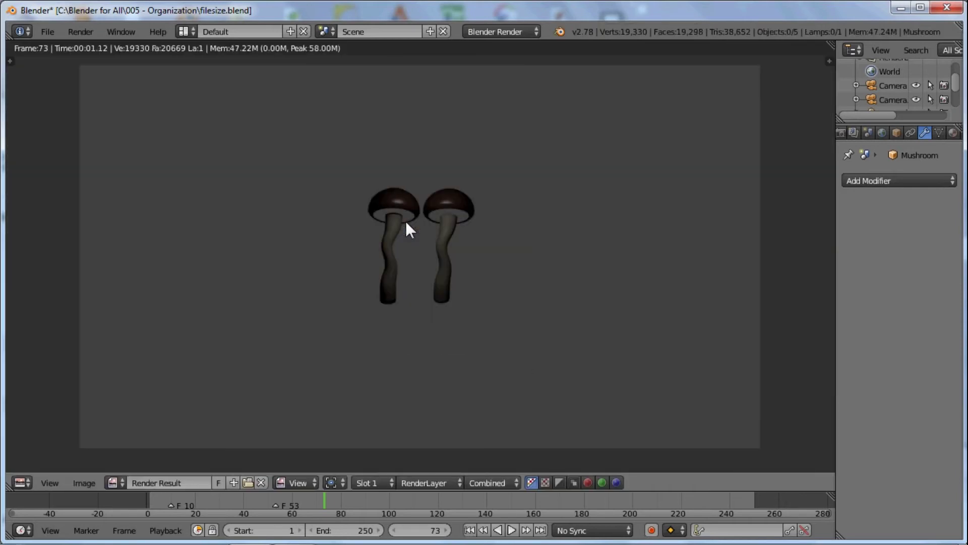
Step: Examine the caps and stems of both mushrooms up close in the frame 73 render, and return to the 3D view
scroll(405, 221, up, 4)
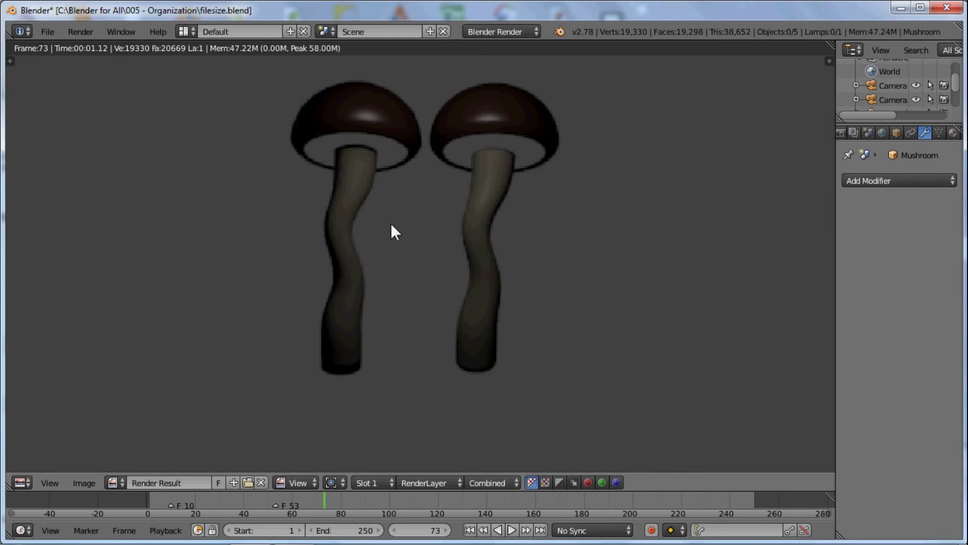
scroll(394, 113, up, 2)
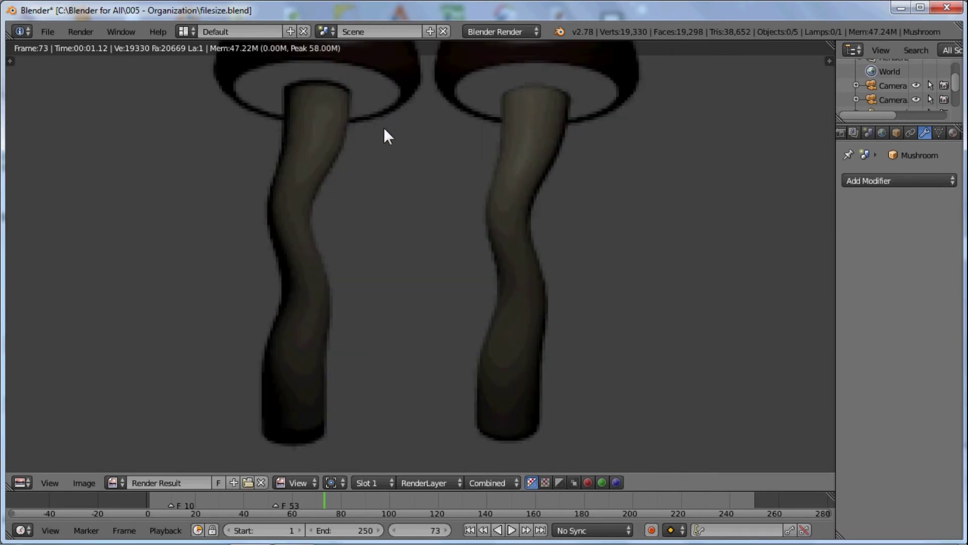
middle_drag(387, 128, 409, 247)
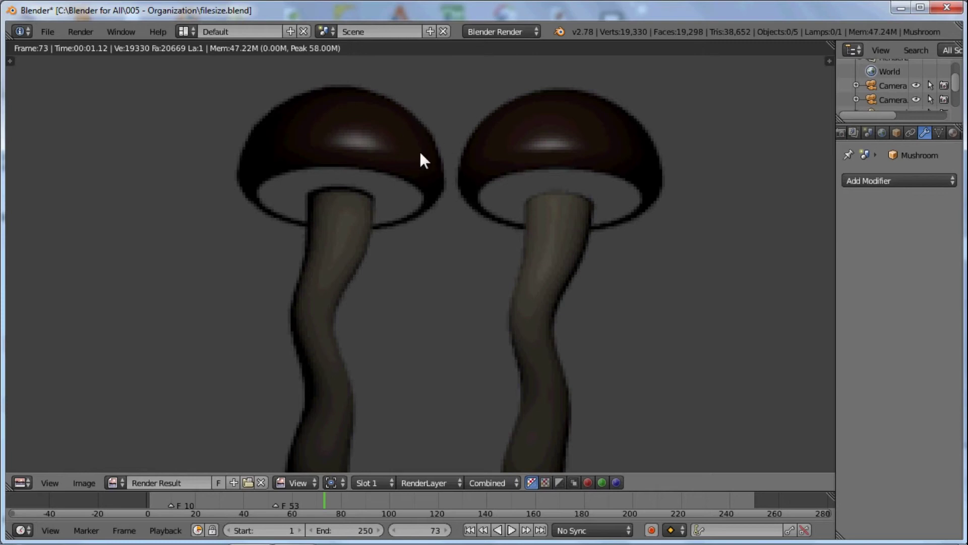
scroll(424, 146, down, 2)
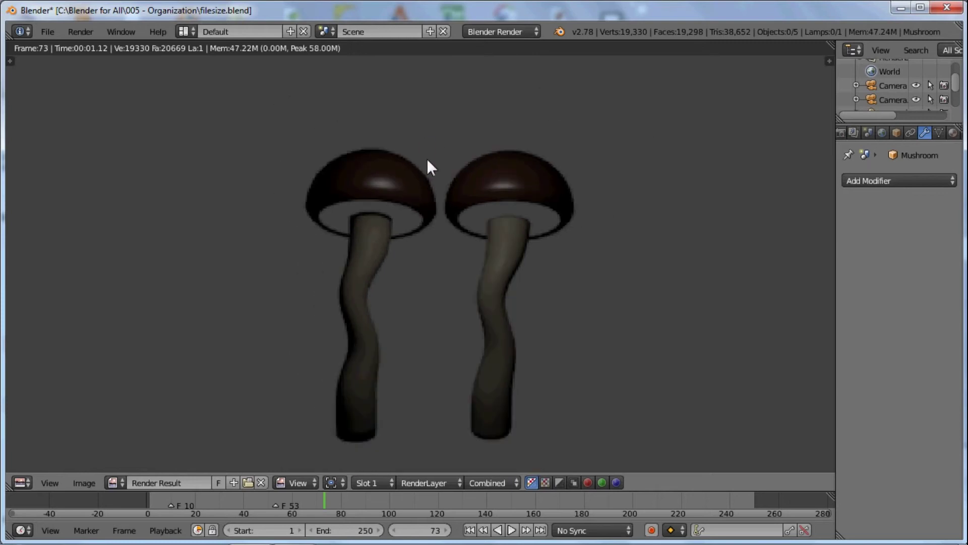
scroll(446, 247, down, 1)
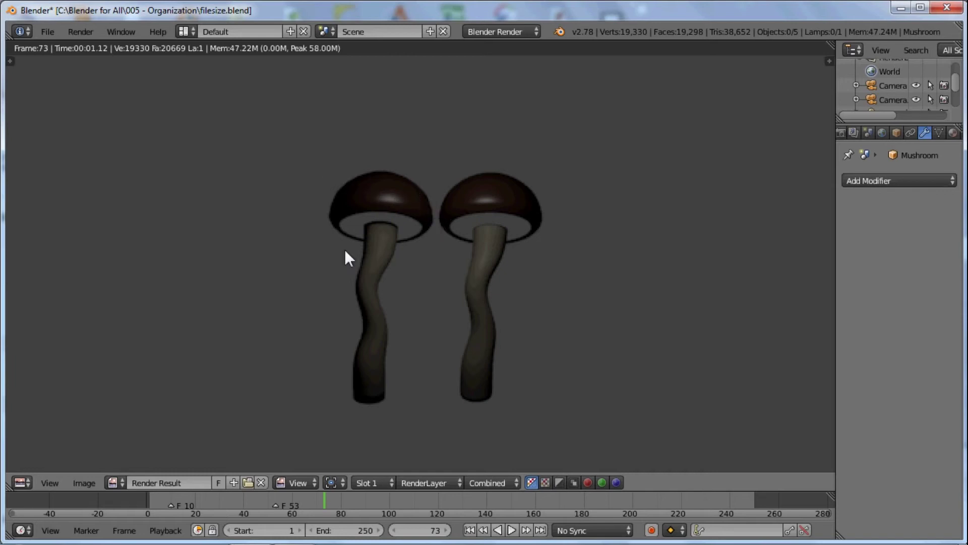
scroll(378, 206, down, 2)
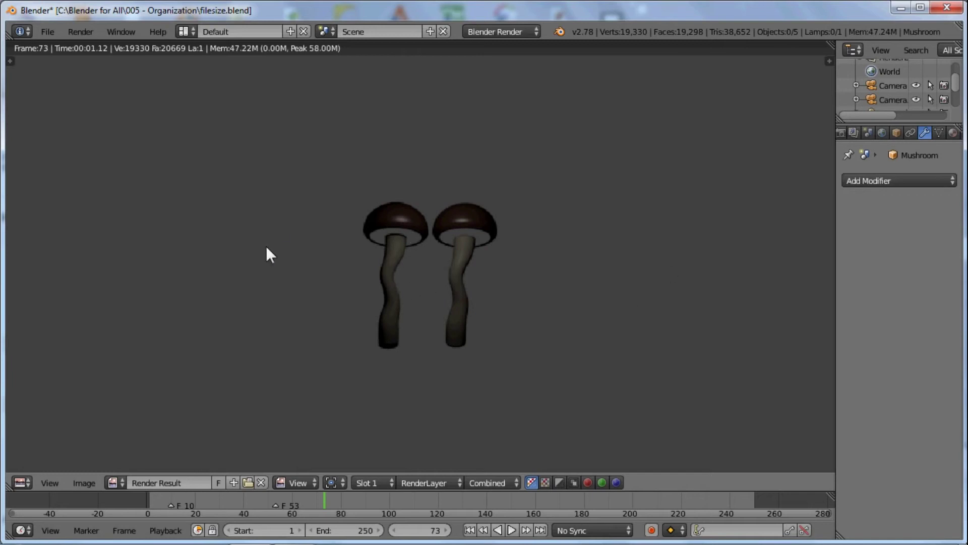
key(Escape)
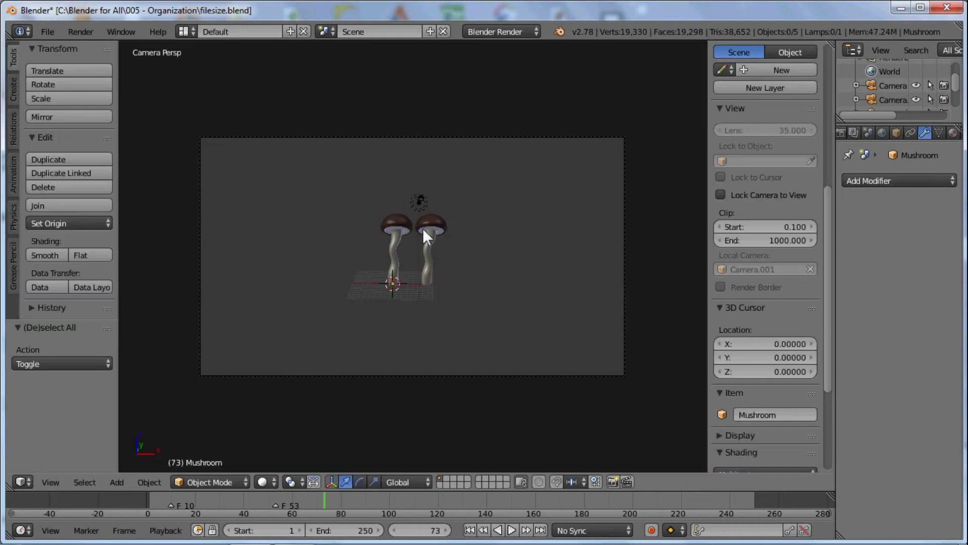
Step: Select Mushroom.001 and Mushroom in turn in the distant camera view to compare them, ending with Mushroom.001 selected
key(Home)
right_click(438, 213)
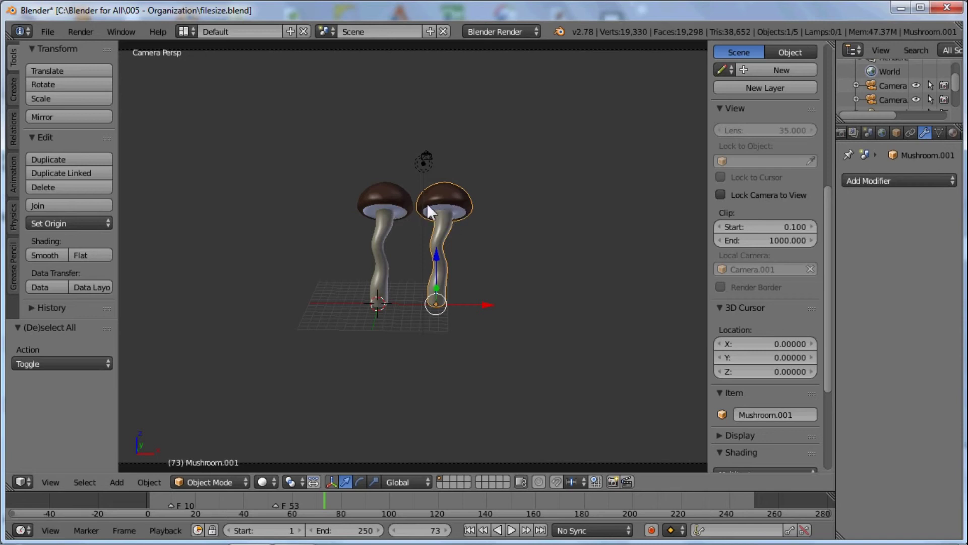
right_click(389, 198)
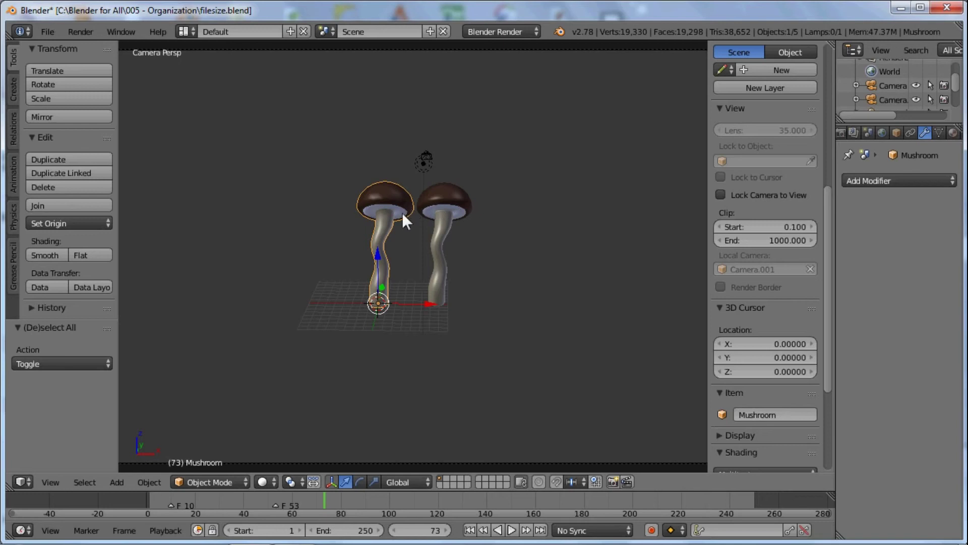
right_click(437, 201)
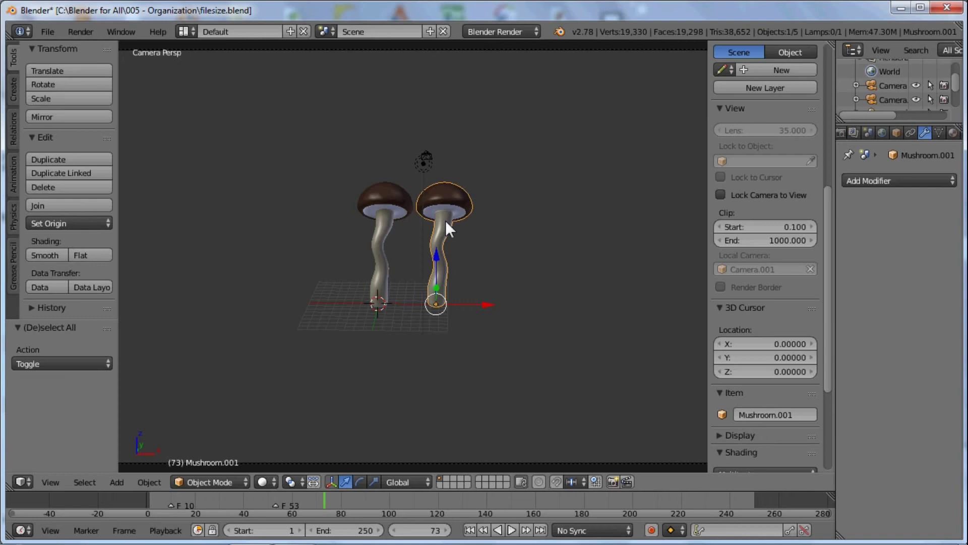
right_click(392, 207)
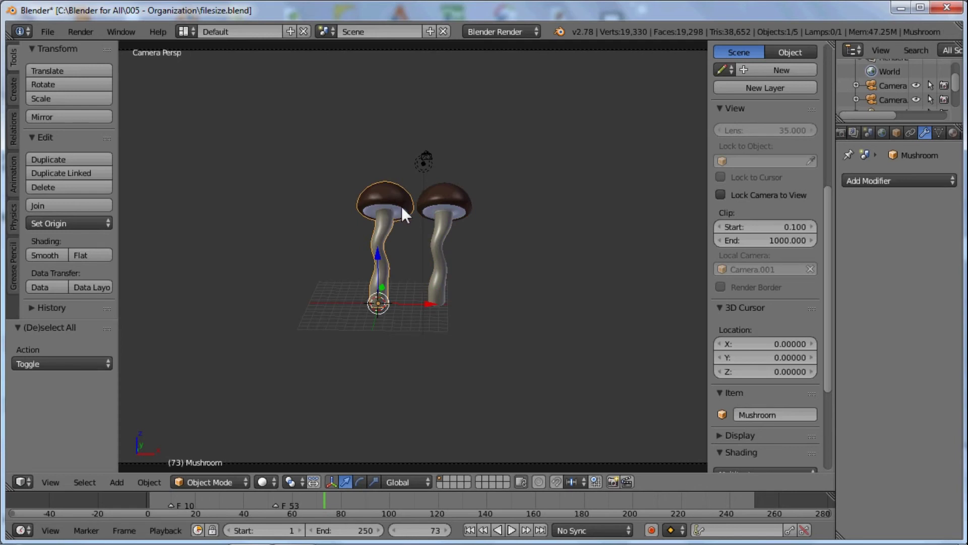
right_click(445, 207)
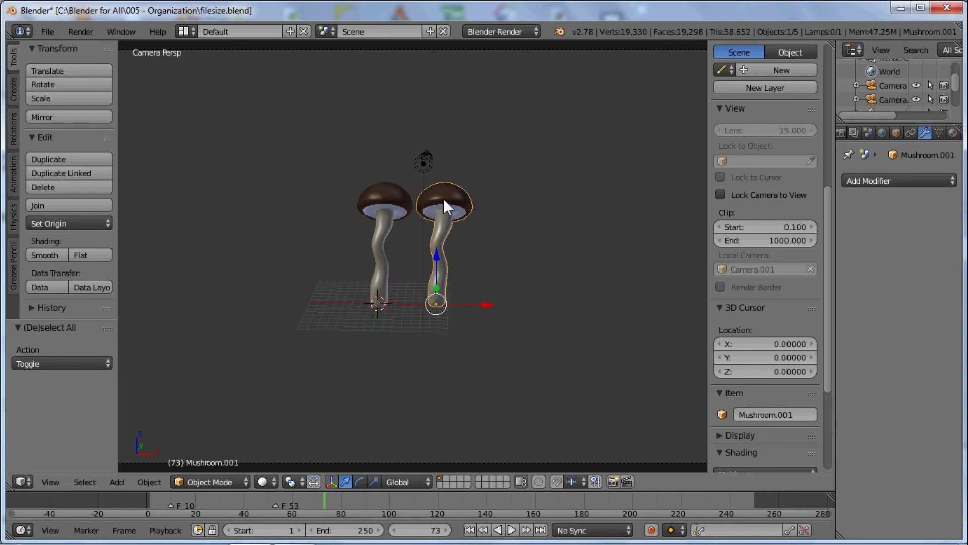